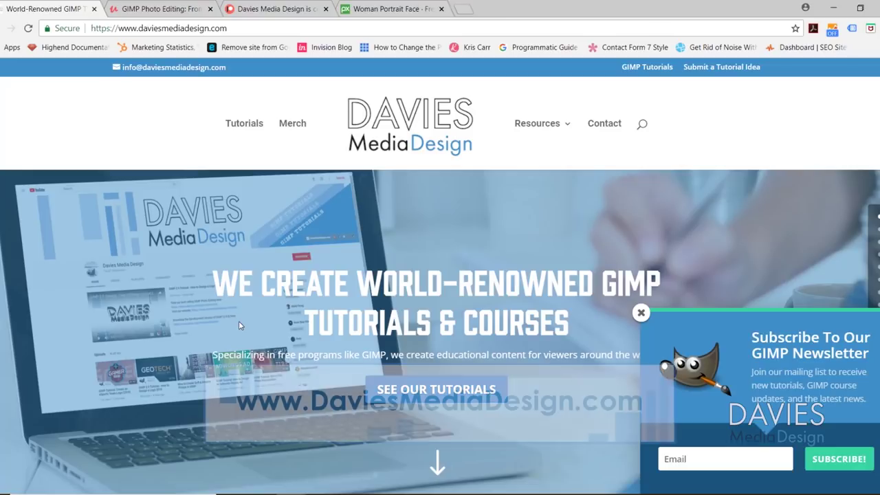
Look through the Davies Media Design home page, including its latest tutorials, translation project, playlists and weekly poll
scroll(238, 321, down, 10)
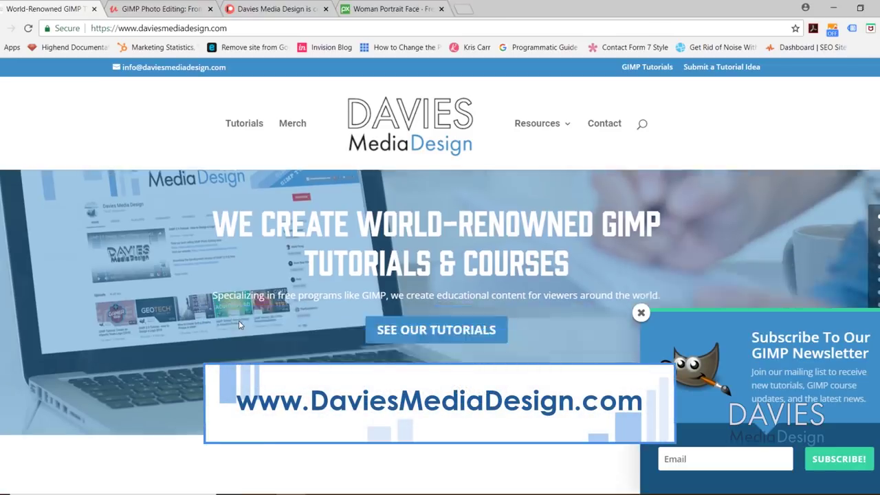
scroll(237, 322, down, 6)
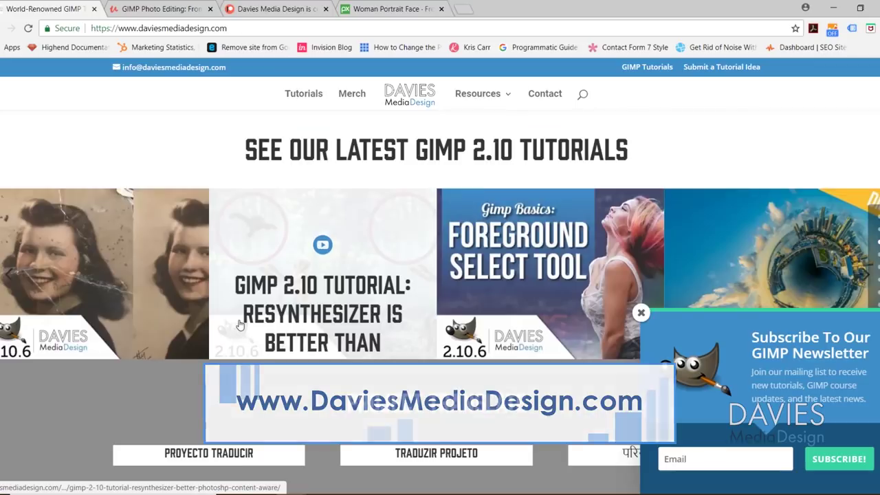
scroll(236, 320, down, 10)
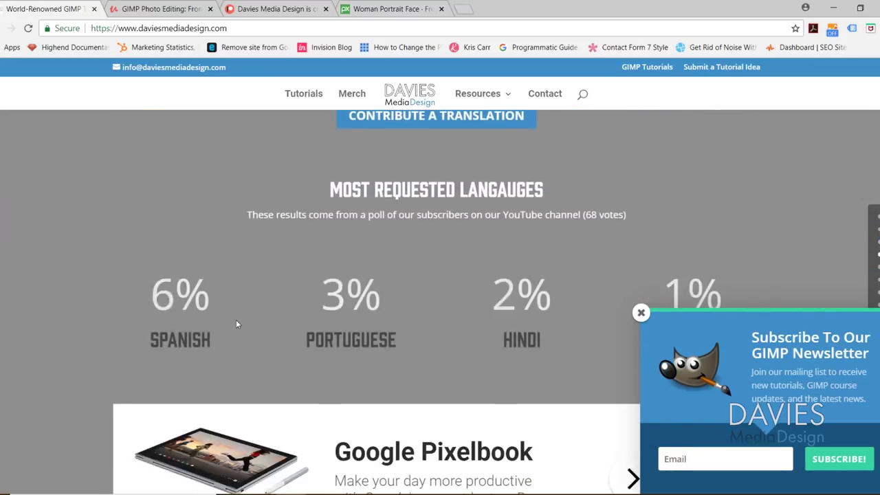
scroll(236, 320, down, 10)
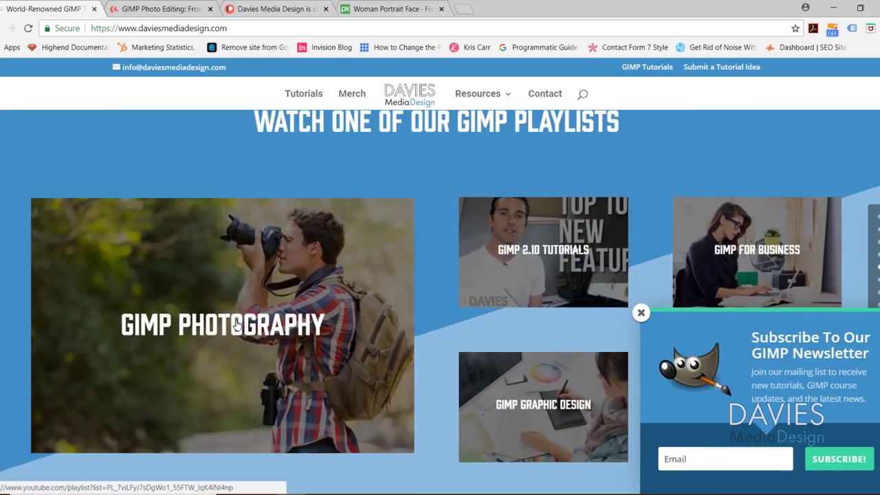
scroll(238, 323, down, 7)
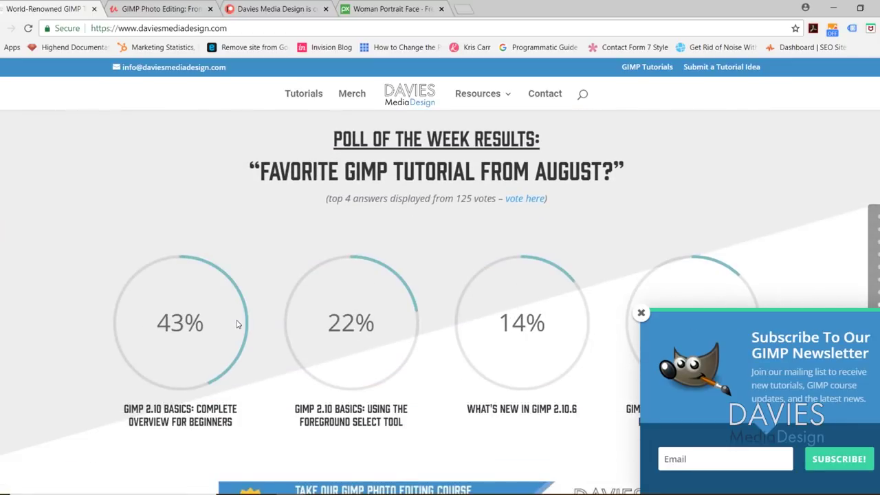
View the GIMP Photo Editing course page on Udemy and look through the Davies Media Design Patreon page and its membership tiers
click(158, 9)
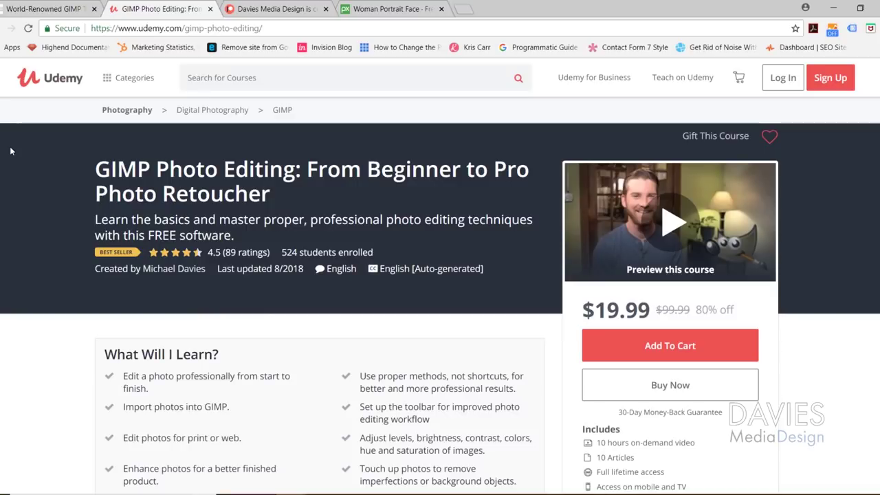
key(ctrl+Tab)
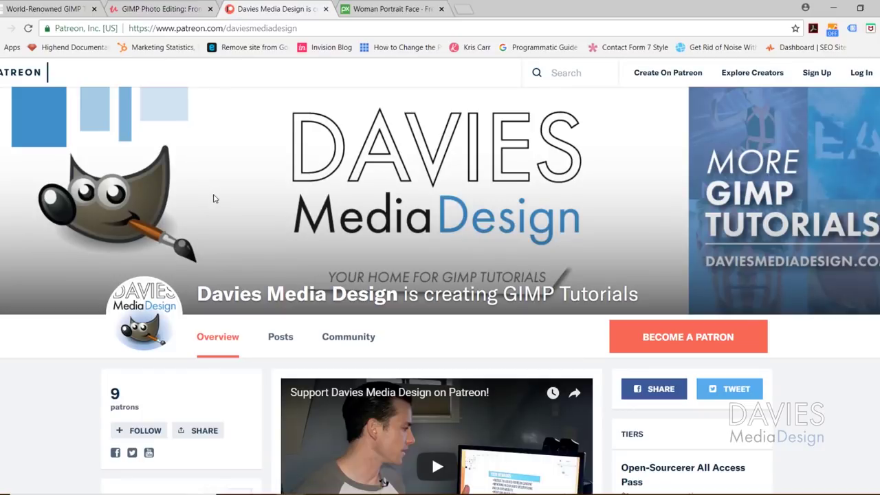
scroll(62, 290, down, 10)
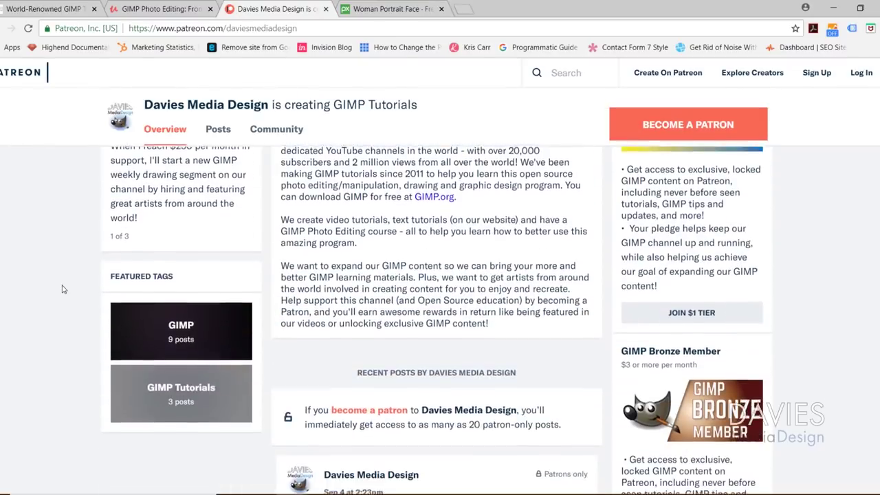
scroll(62, 289, down, 10)
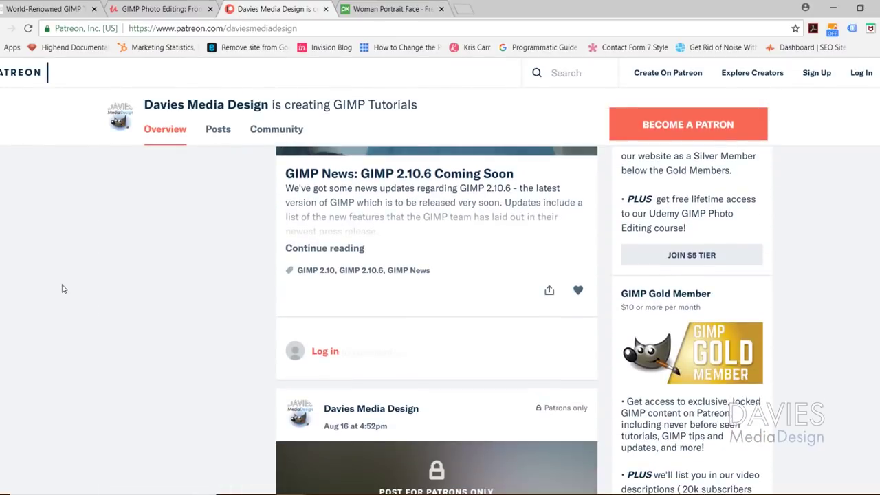
scroll(62, 289, down, 5)
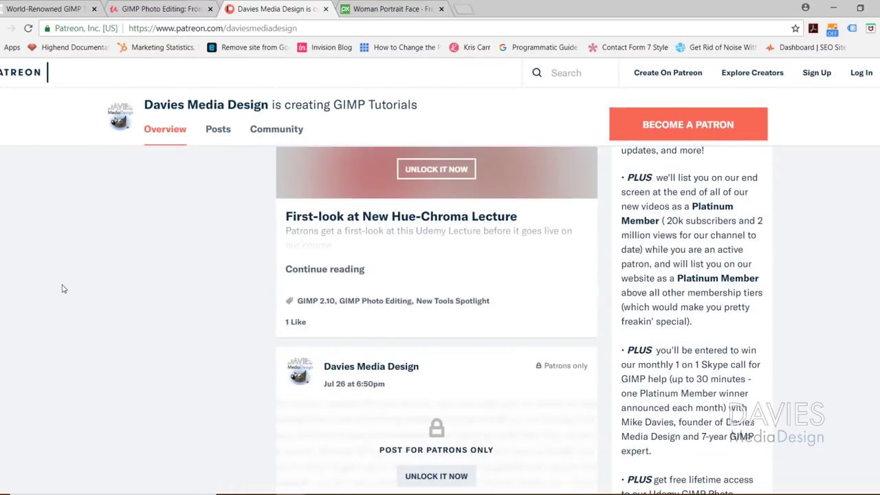
scroll(62, 289, down, 8)
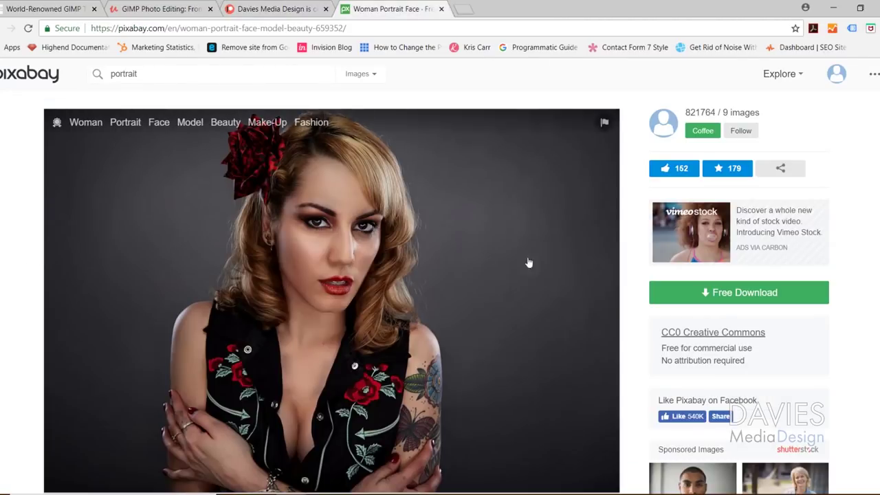
Switch to GIMP and open the recent image woman-659352_1280.jpg
click(702, 301)
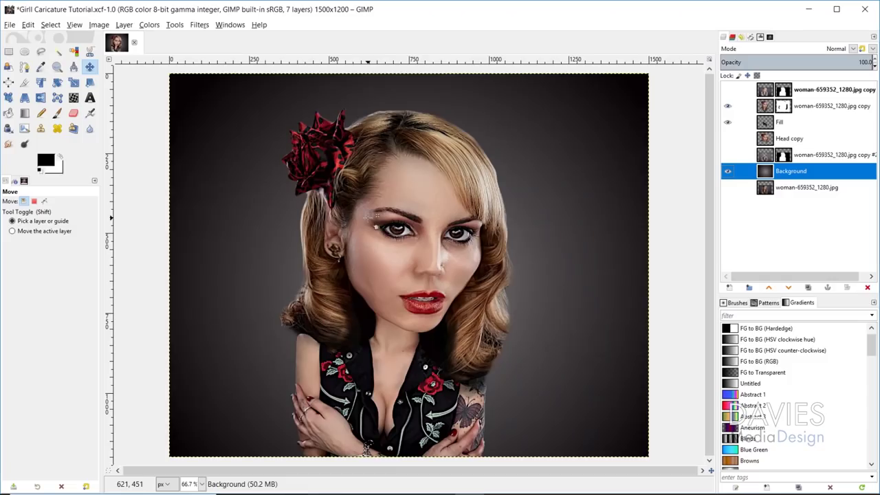
click(10, 25)
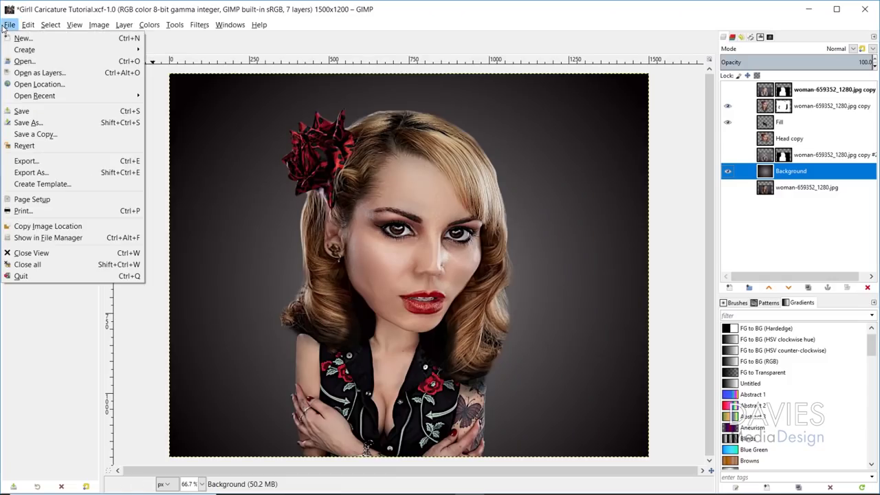
mouse_move(100, 96)
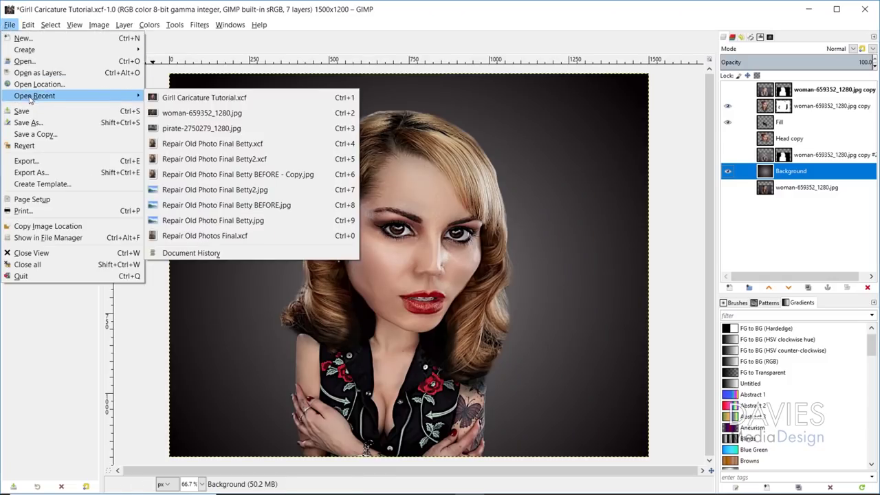
click(210, 112)
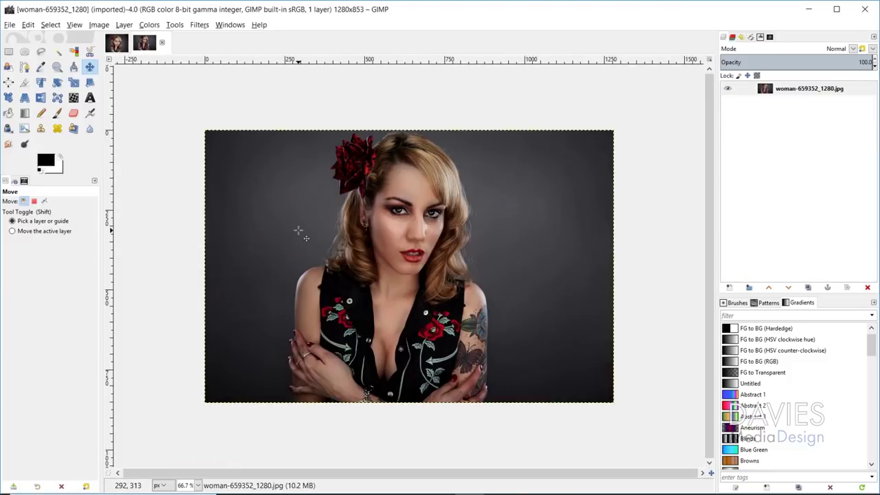
Rename the photo's only layer as Main
double_click(801, 92)
text(Main)
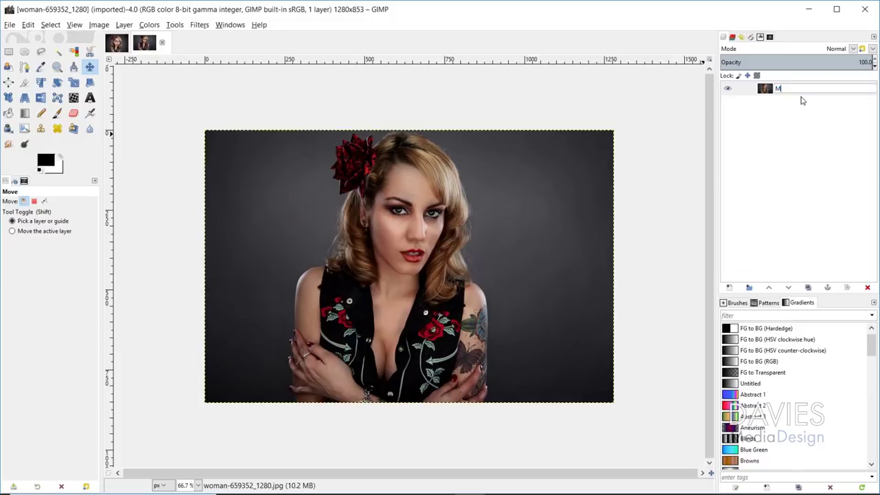
key(Return)
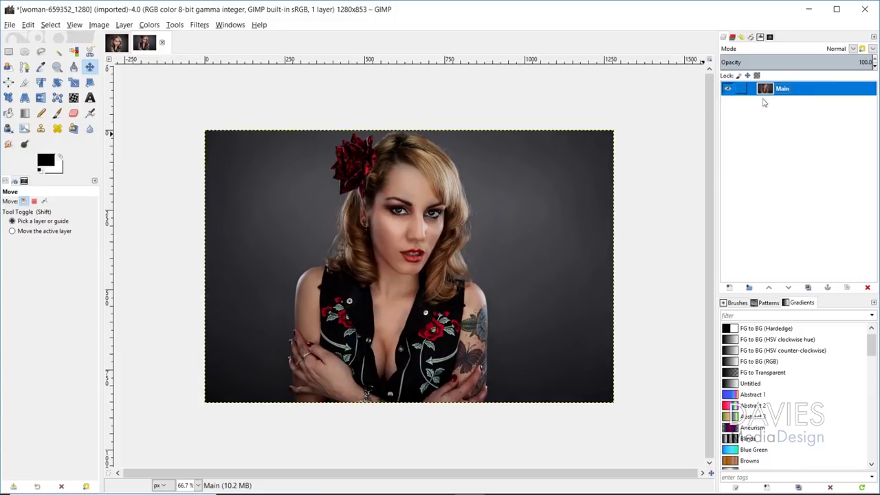
Duplicate the Main layer under the name Caricature and hide the original Main layer
click(809, 287)
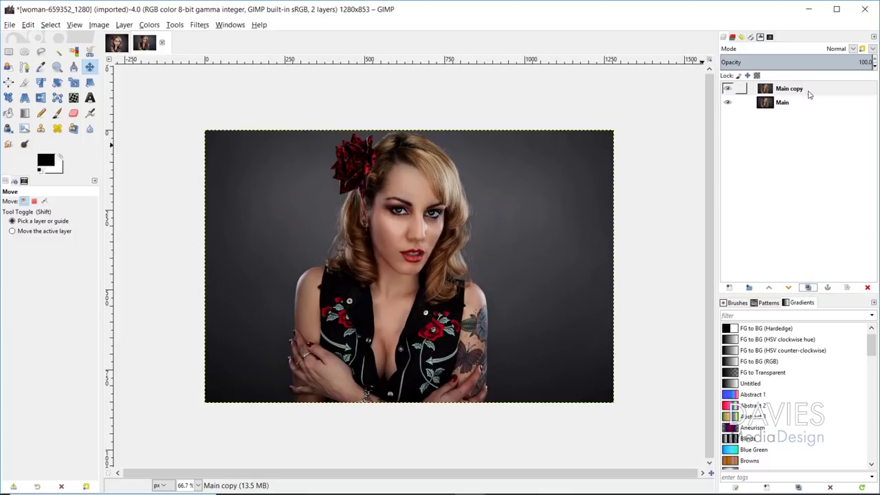
double_click(797, 93)
text(Caricature)
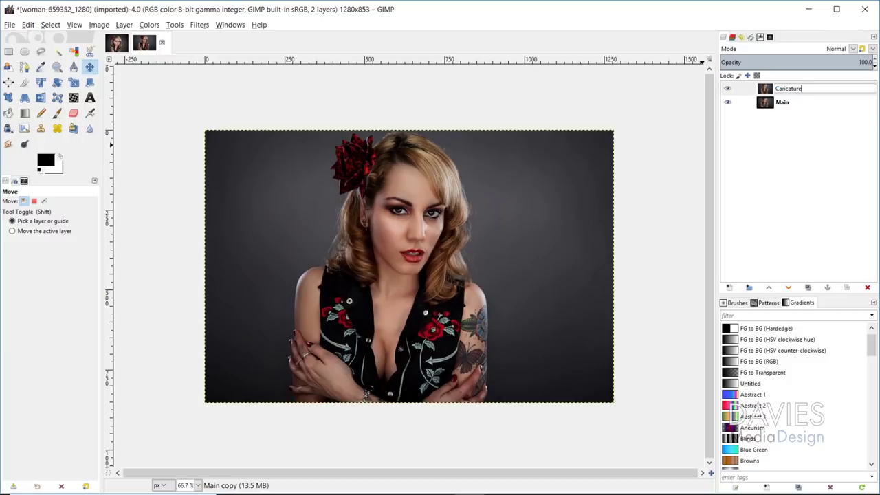
key(Return)
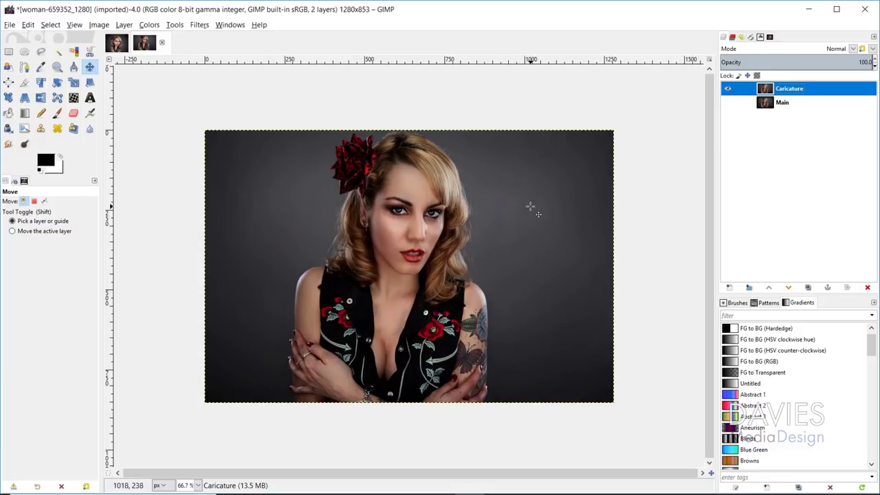
Roughly outline the woman, including her hair and rose, with Foreground Select and set the preview color to Blue
click(9, 66)
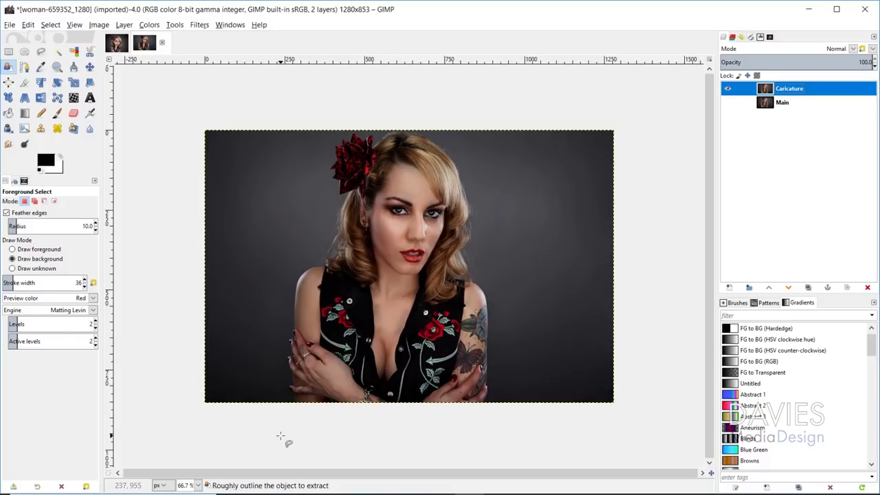
click(285, 411)
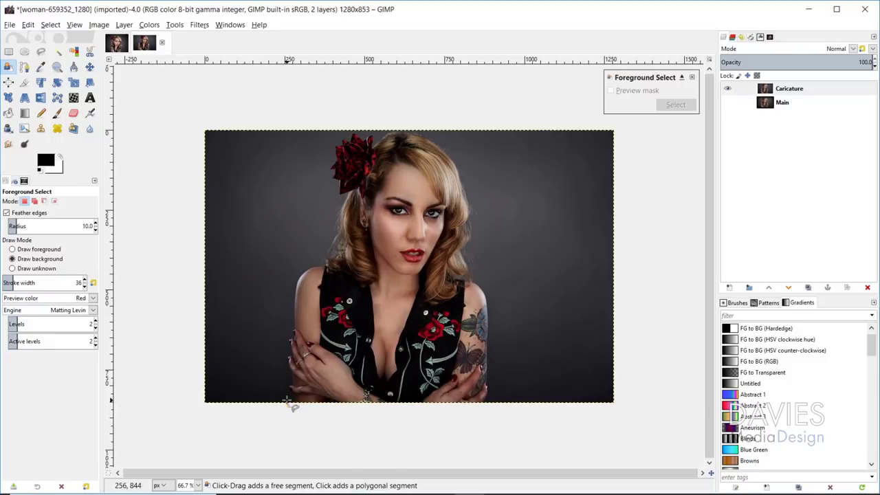
mouse_move(284, 377)
mouse_down()
mouse_move(280, 328)
mouse_move(310, 259)
mouse_up()
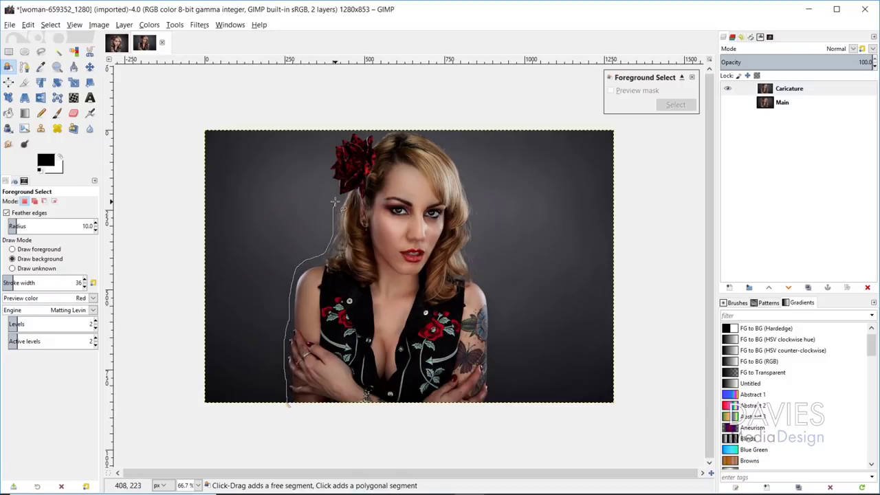
mouse_move(331, 175)
mouse_down()
mouse_move(363, 128)
mouse_move(409, 126)
mouse_move(472, 184)
mouse_move(471, 252)
mouse_move(494, 312)
mouse_move(494, 408)
mouse_move(290, 410)
mouse_up()
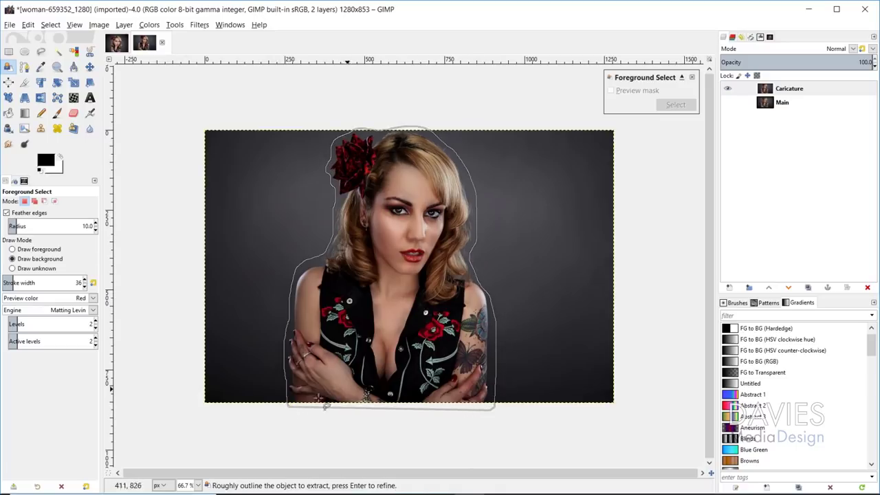
key(Return)
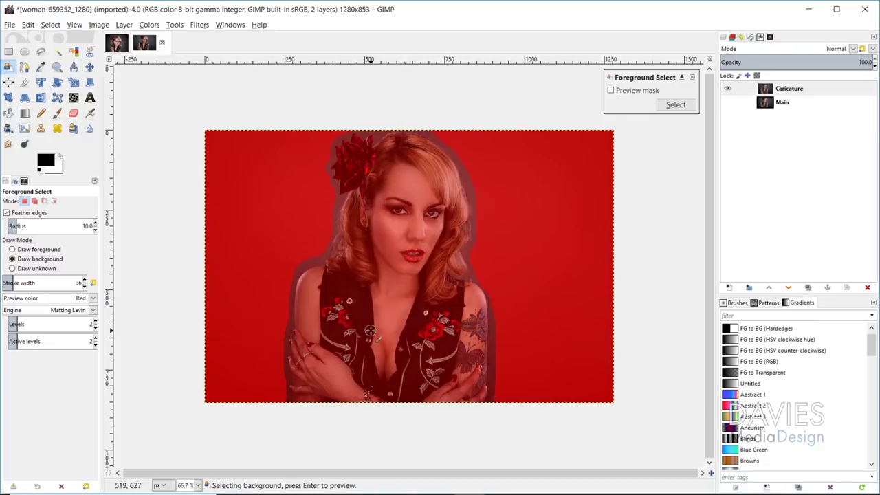
click(93, 298)
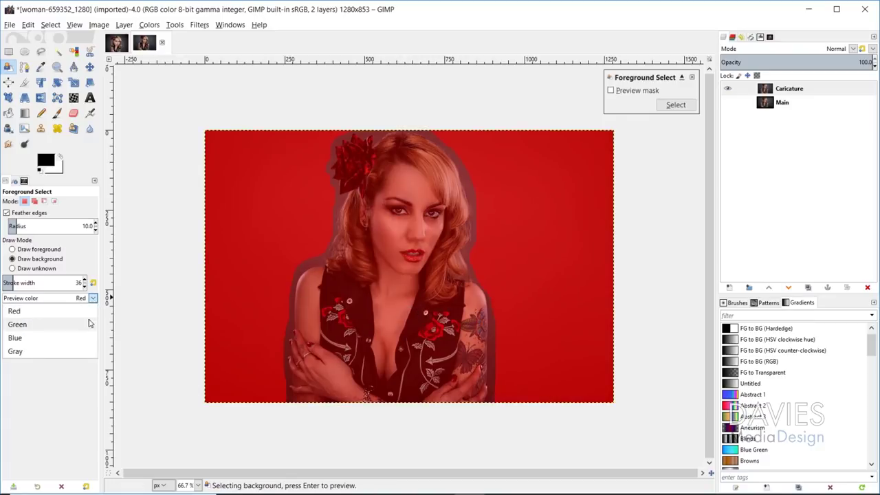
click(81, 339)
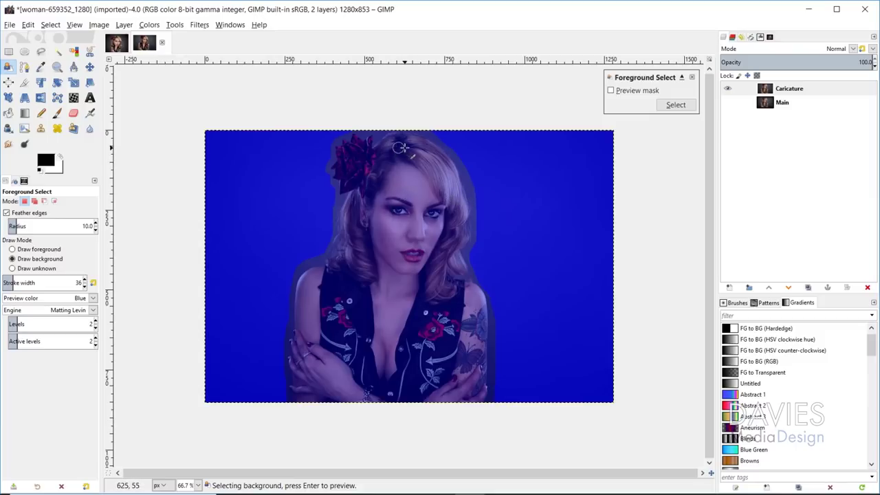
mouse_move(410, 145)
mouse_down()
mouse_move(385, 147)
mouse_move(370, 171)
mouse_move(361, 151)
mouse_move(348, 154)
mouse_move(346, 179)
mouse_move(361, 176)
mouse_move(358, 161)
mouse_move(370, 180)
mouse_move(349, 246)
mouse_move(348, 283)
mouse_move(317, 282)
mouse_move(317, 401)
mouse_move(434, 383)
mouse_move(474, 356)
mouse_move(435, 286)
mouse_move(454, 235)
mouse_move(437, 153)
mouse_move(372, 184)
mouse_move(372, 203)
mouse_move(434, 158)
mouse_move(365, 217)
mouse_move(373, 208)
mouse_move(355, 240)
mouse_move(451, 200)
mouse_up()
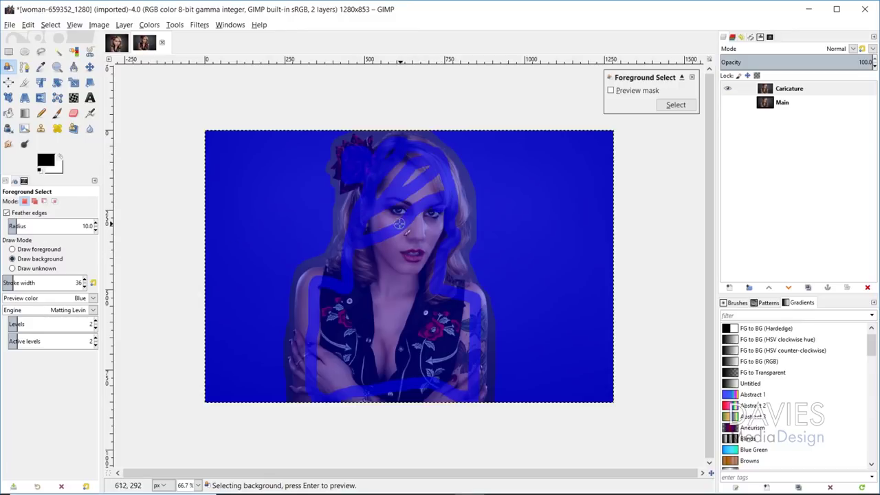
key(ctrl+z)
key(ctrl+z)
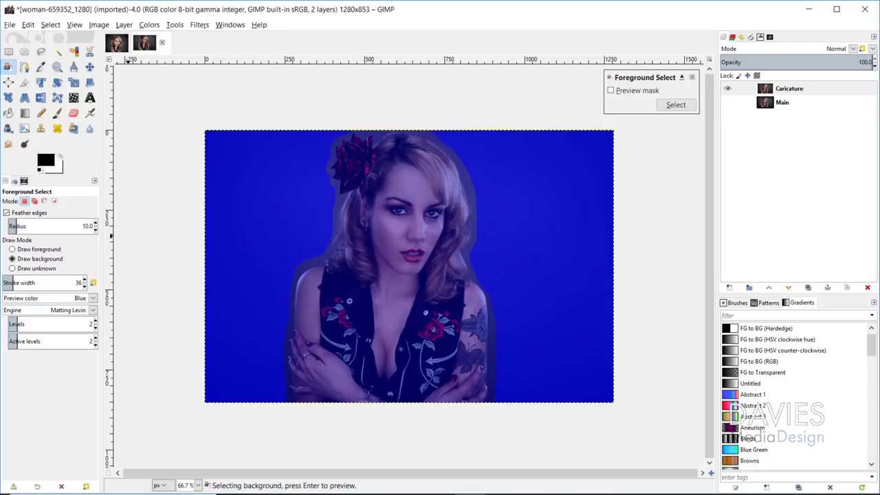
Set the draw mode to foreground and mark strokes along the woman's hair, rose, forehead, shoulders, arms and lower body
click(12, 249)
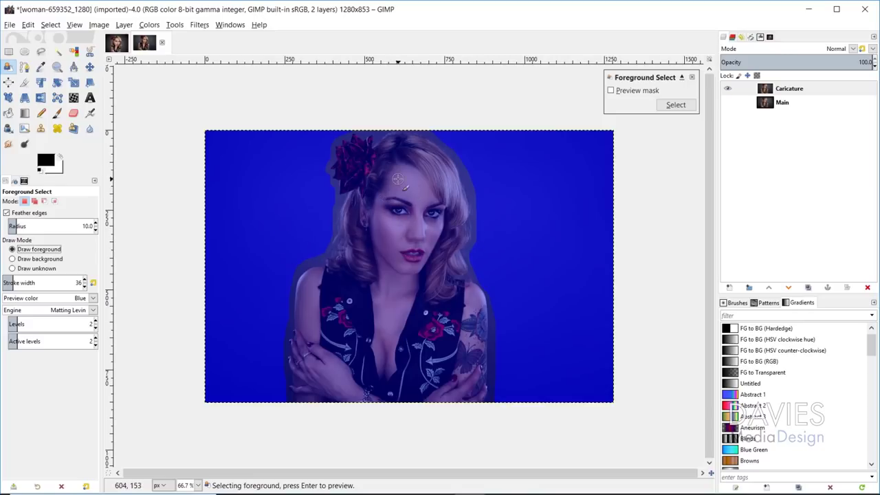
mouse_move(453, 177)
mouse_down()
mouse_move(399, 142)
mouse_move(349, 154)
mouse_move(350, 236)
mouse_move(323, 279)
mouse_move(304, 366)
mouse_move(371, 389)
mouse_move(472, 303)
mouse_move(452, 230)
mouse_move(460, 187)
mouse_up()
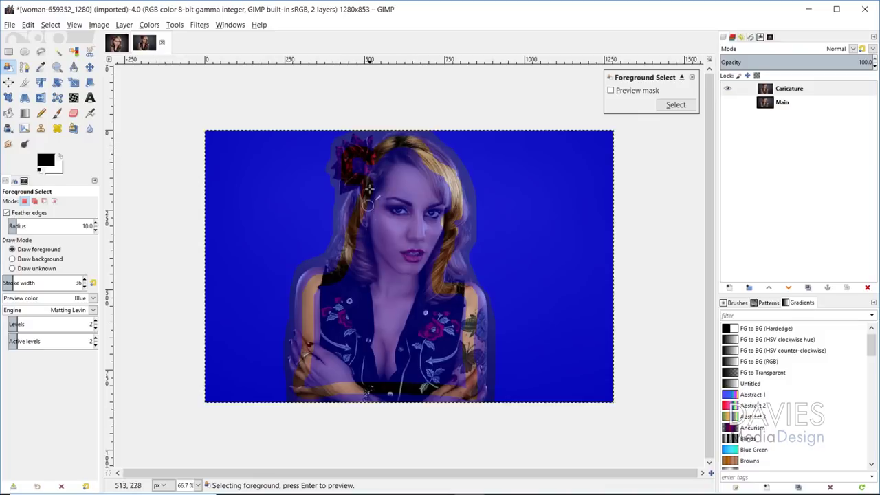
mouse_move(363, 168)
mouse_down()
mouse_move(396, 170)
mouse_move(403, 153)
mouse_move(390, 157)
mouse_move(366, 224)
mouse_move(436, 171)
mouse_up()
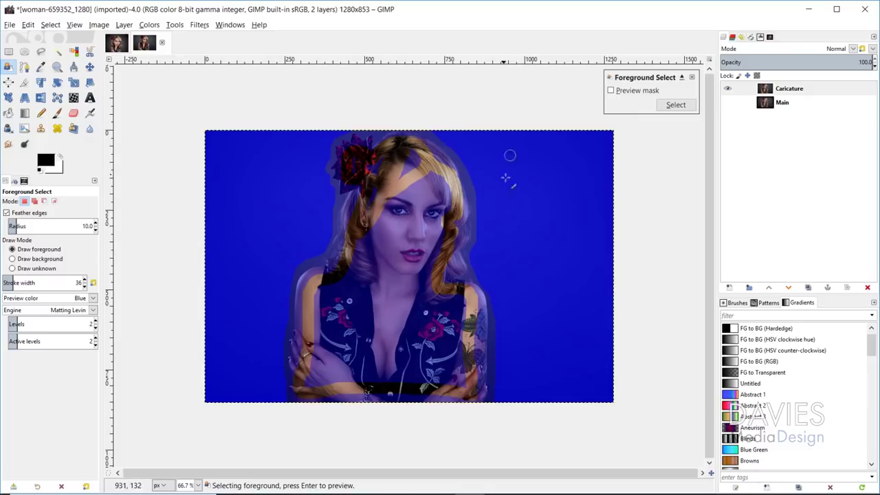
Enlarge the stroke width to 92 and mark the woman's face, neck, vest and remaining inner areas as foreground
key(bracketright)
key(bracketright)
key(bracketright)
key(bracketright)
key(bracketright)
key(bracketright)
key(bracketright)
key(bracketright)
key(bracketright)
key(bracketright)
key(bracketright)
key(bracketright)
key(bracketright)
key(bracketright)
key(bracketright)
key(bracketright)
key(bracketright)
key(bracketleft)
key(bracketleft)
key(bracketleft)
mouse_move(418, 182)
mouse_down()
mouse_move(406, 157)
mouse_move(383, 172)
mouse_move(373, 258)
mouse_move(327, 312)
mouse_move(321, 369)
mouse_move(418, 367)
mouse_move(443, 386)
mouse_move(440, 296)
mouse_move(395, 296)
mouse_move(428, 226)
mouse_move(434, 186)
mouse_up()
key(ctrl+z)
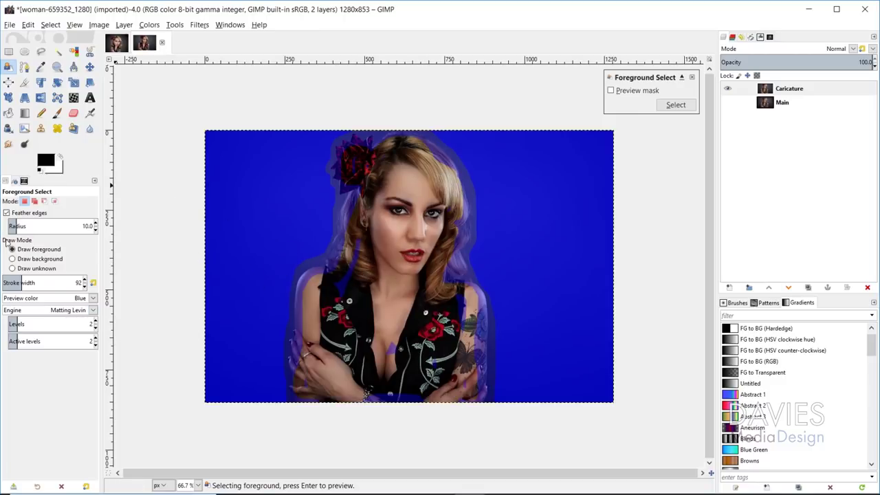
Mark the remaining edges of the rose, hair and arms as foreground with stroke width 22, and apply the foreground selection
click(13, 281)
drag(9, 283, 6, 283)
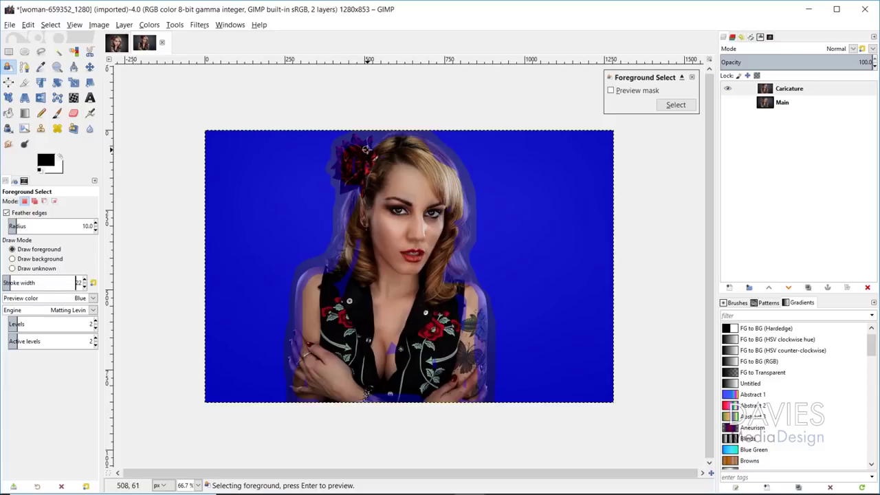
mouse_move(354, 148)
mouse_down()
mouse_move(341, 162)
mouse_move(347, 185)
mouse_up()
mouse_move(461, 207)
mouse_down()
mouse_move(457, 263)
mouse_move(466, 278)
mouse_up()
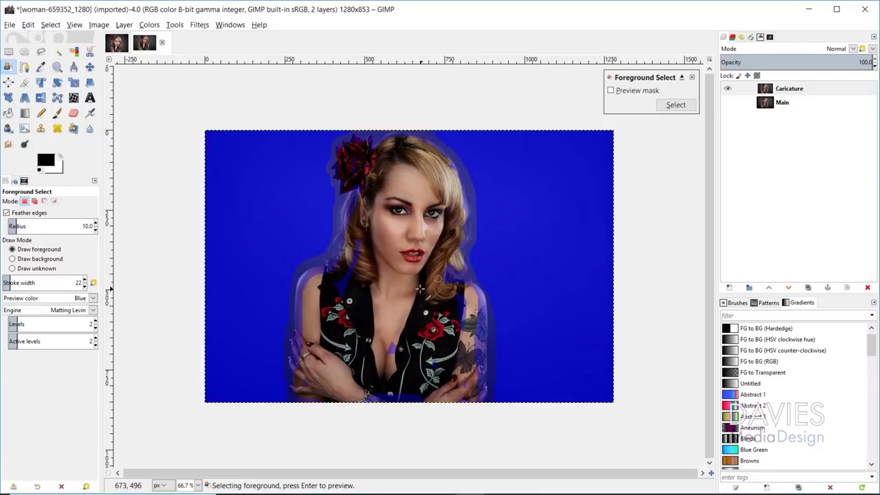
drag(484, 311, 486, 410)
mouse_move(309, 317)
mouse_down()
mouse_move(326, 280)
mouse_move(338, 275)
mouse_move(309, 285)
mouse_move(301, 371)
mouse_up()
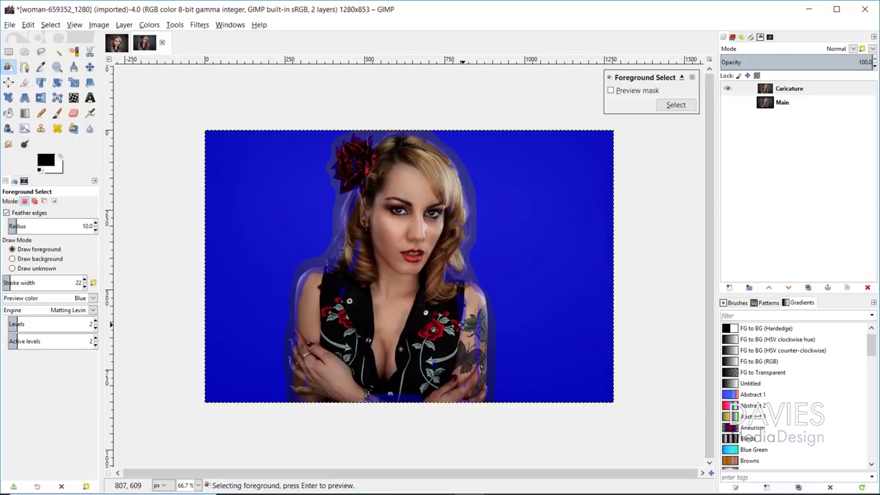
key(Return)
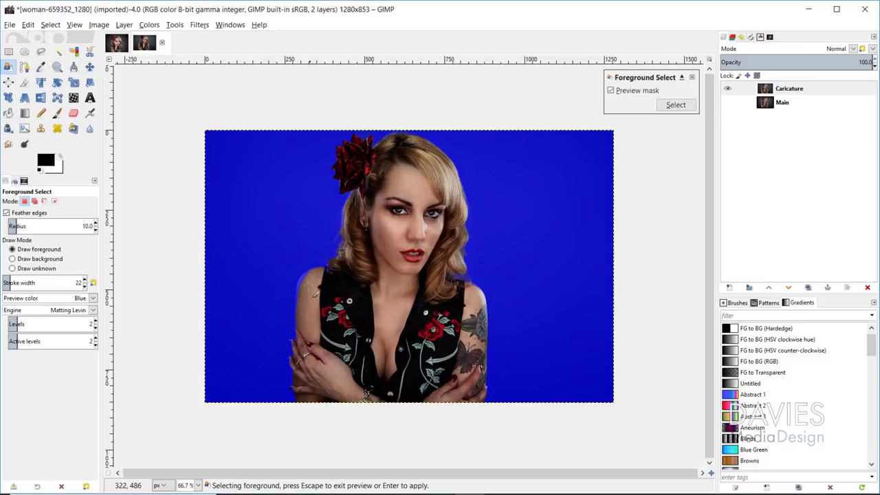
key(Return)
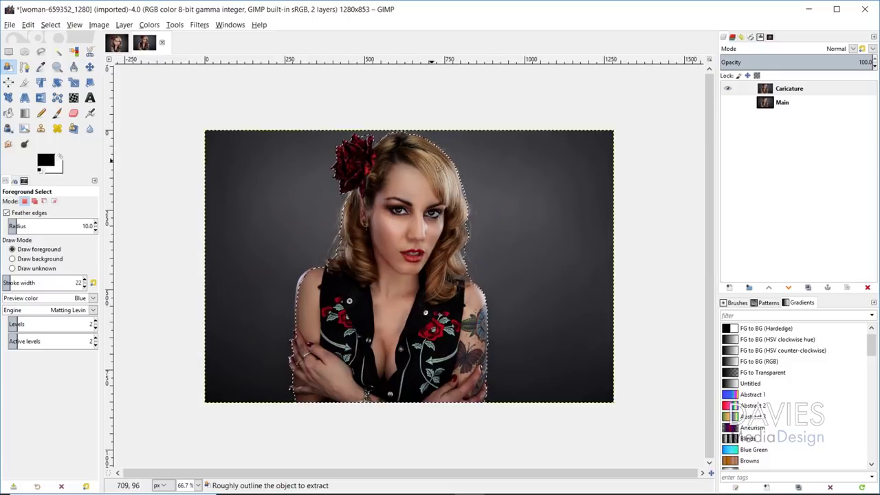
Add a layer mask to the Caricature layer, initialized from the selection
right_click(766, 92)
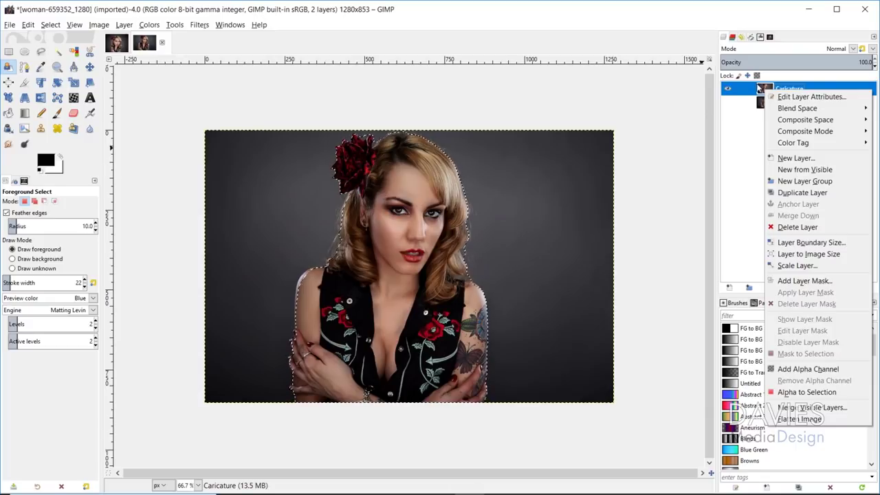
click(799, 282)
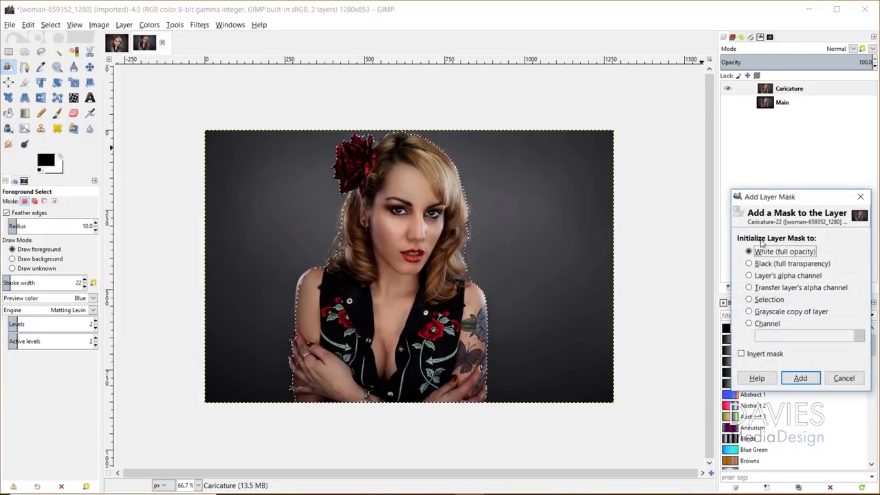
click(749, 300)
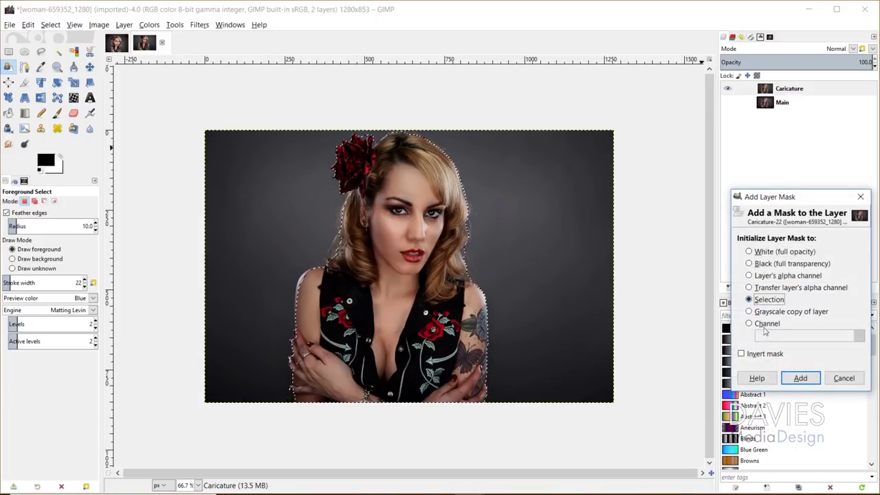
click(800, 378)
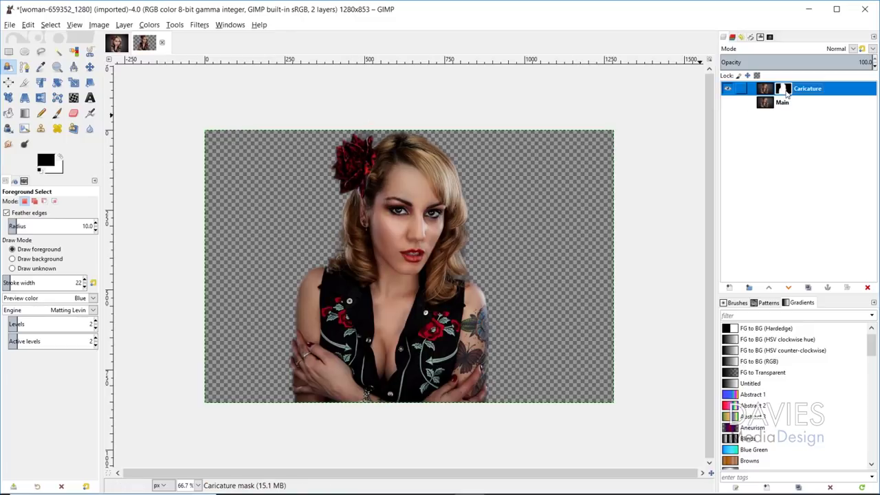
Paint black on the Caricature mask with a size 15 brush to hide background remnants above the rose and hair
click(57, 113)
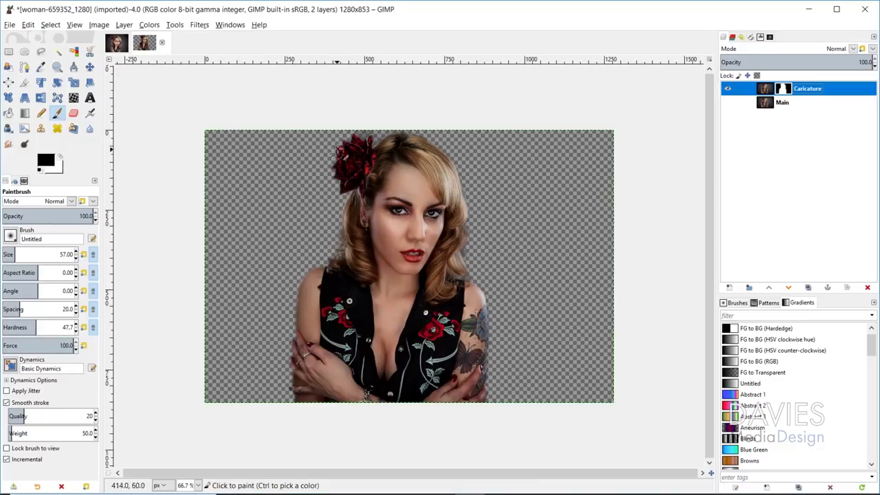
scroll(341, 154, up, 4)
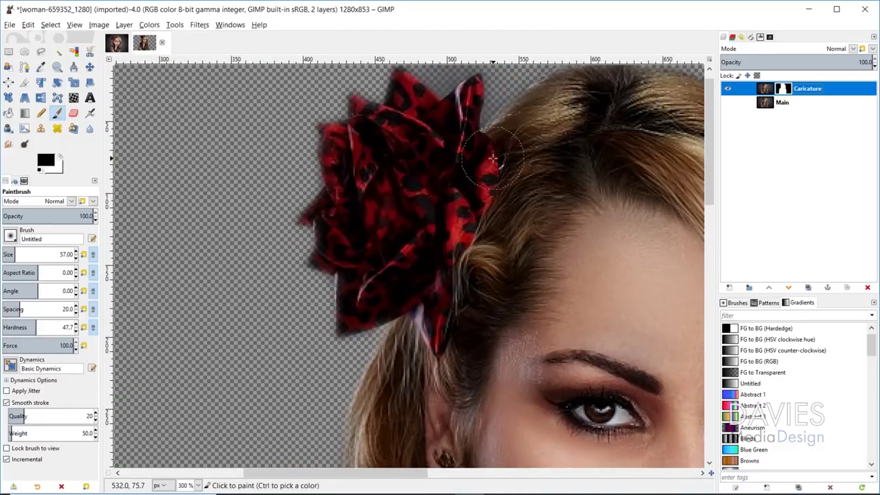
scroll(454, 103, up, 2)
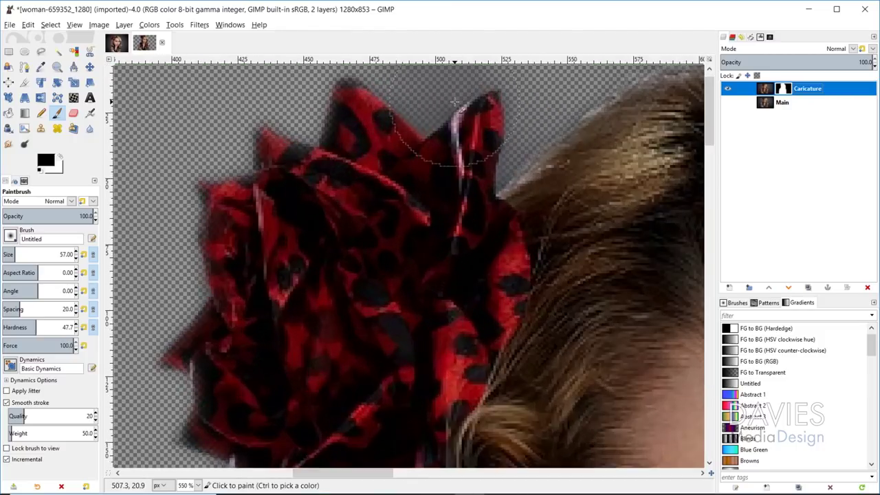
scroll(455, 103, up, 1)
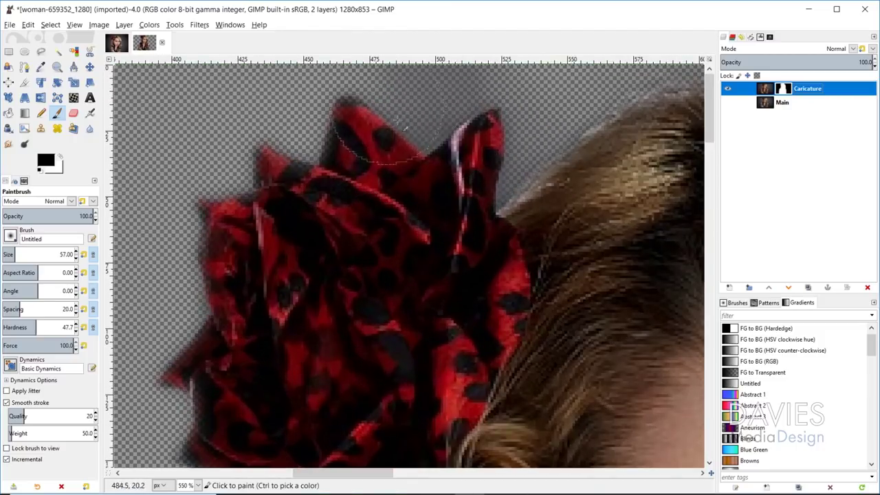
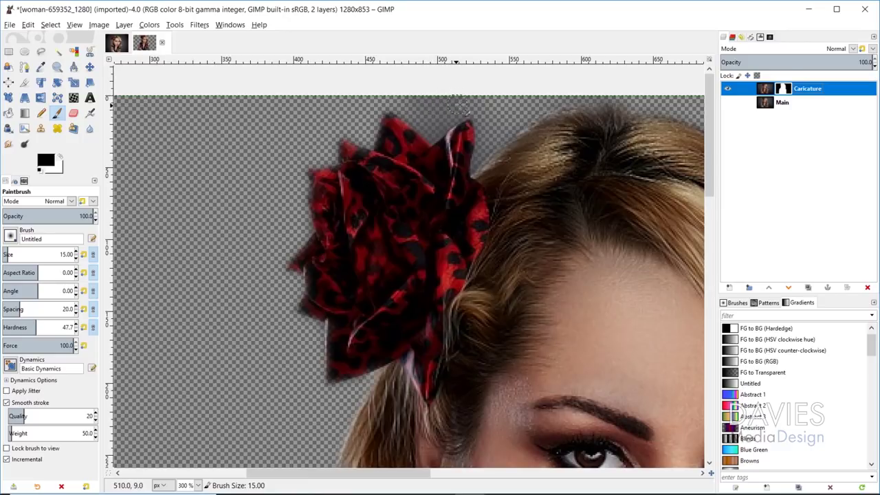
drag(457, 109, 453, 104)
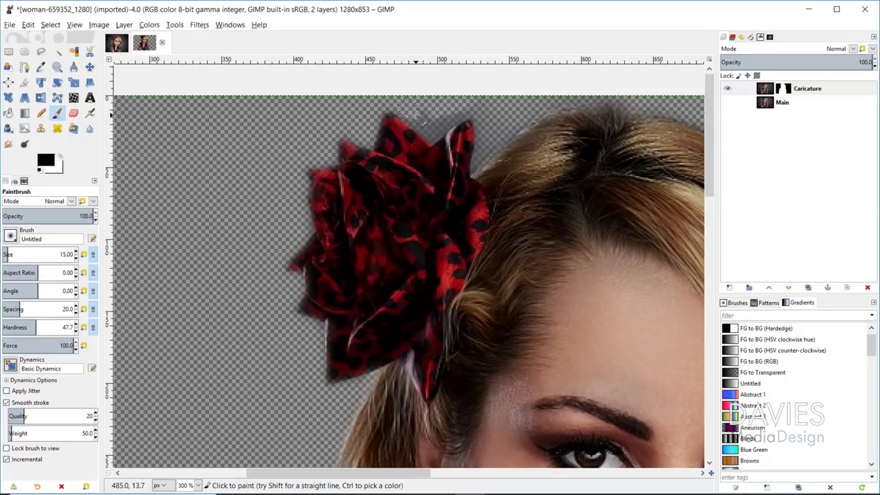
mouse_move(452, 111)
mouse_down()
mouse_move(419, 123)
mouse_move(432, 127)
mouse_move(487, 102)
mouse_move(484, 136)
mouse_move(463, 145)
mouse_move(491, 114)
mouse_move(478, 169)
mouse_move(547, 100)
mouse_move(513, 123)
mouse_move(553, 98)
mouse_move(526, 96)
mouse_move(498, 110)
mouse_move(485, 91)
mouse_move(498, 145)
mouse_move(540, 106)
mouse_move(581, 97)
mouse_up()
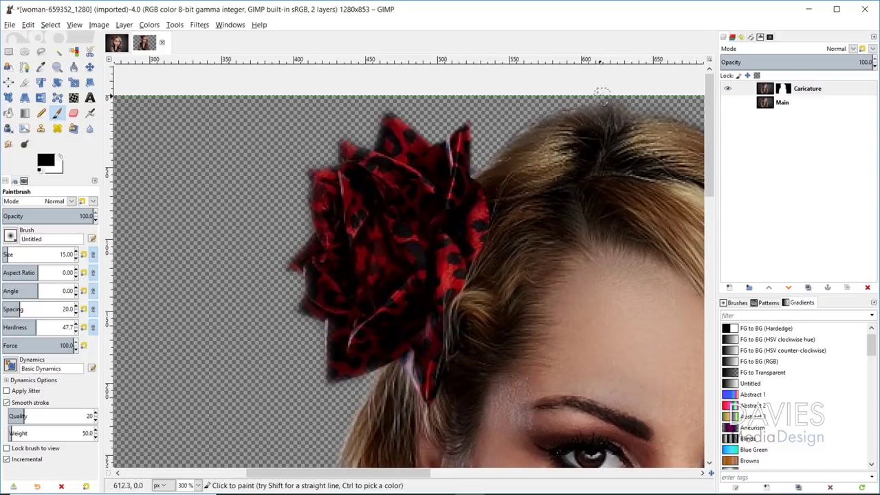
Restore the rose's outer petals by painting white on the mask, reducing the brush size to 3 for the fine tips
key(x)
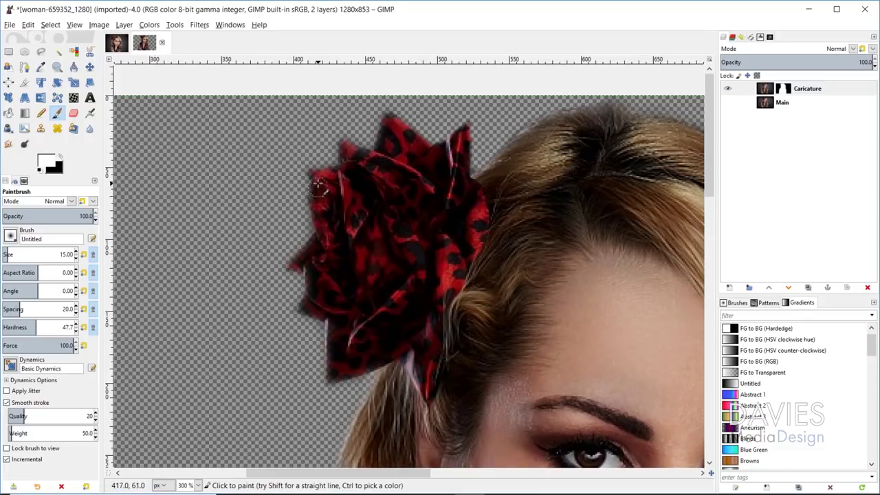
mouse_move(318, 203)
mouse_down()
mouse_move(317, 180)
mouse_move(326, 242)
mouse_move(367, 188)
mouse_move(369, 251)
mouse_move(302, 271)
mouse_move(305, 259)
mouse_move(305, 309)
mouse_up()
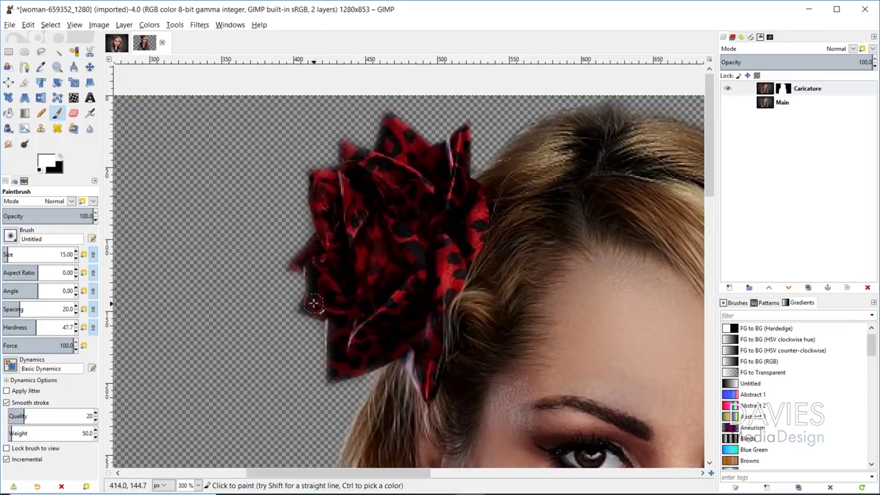
key(bracketleft)
key(bracketleft)
key(bracketleft)
key(bracketleft)
key(bracketleft)
key(bracketleft)
key(bracketleft)
key(bracketleft)
key(bracketleft)
key(bracketleft)
key(bracketleft)
key(bracketleft)
key(bracketleft)
key(bracketleft)
key(bracketright)
key(bracketright)
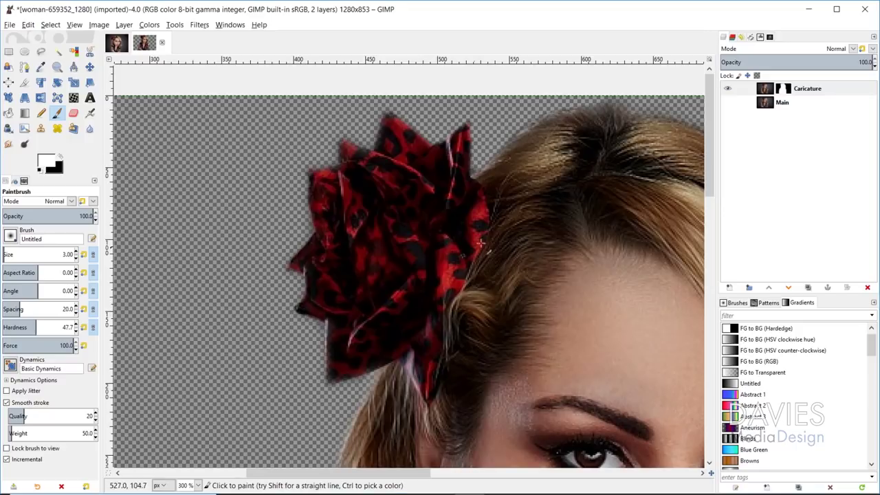
Switch to black, enlarge the brush to size 17 and clean up the mask edge around the hair
key(x)
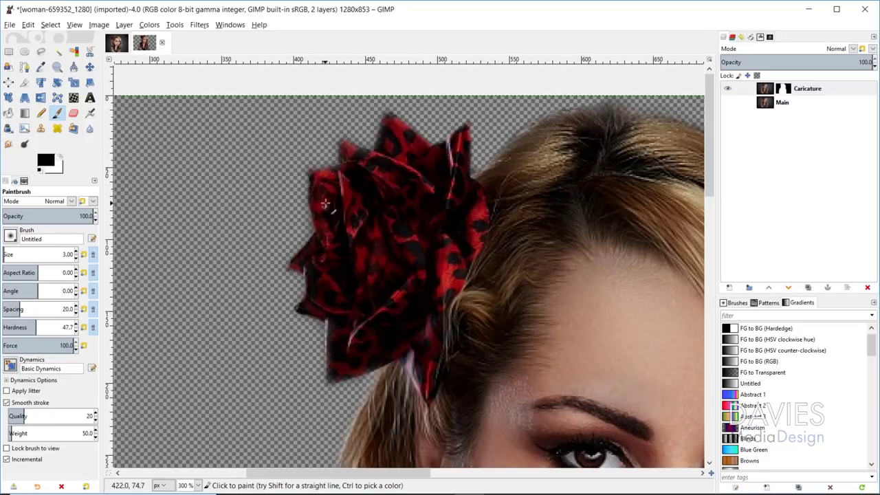
drag(406, 473, 498, 473)
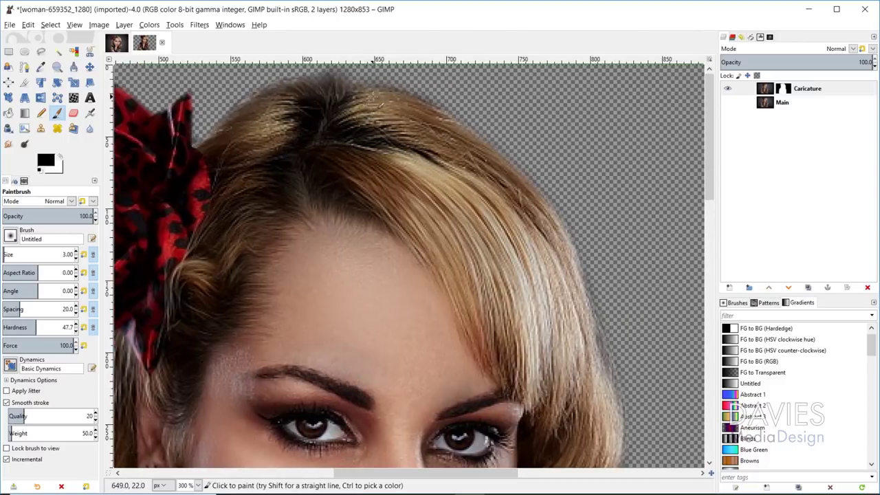
key(bracketright)
key(bracketright)
key(bracketright)
key(bracketright)
key(bracketright)
key(bracketright)
key(bracketright)
key(bracketright)
key(bracketright)
key(bracketright)
key(bracketright)
key(bracketright)
key(bracketright)
key(bracketright)
scroll(453, 77, down, 3)
scroll(454, 77, up, 5)
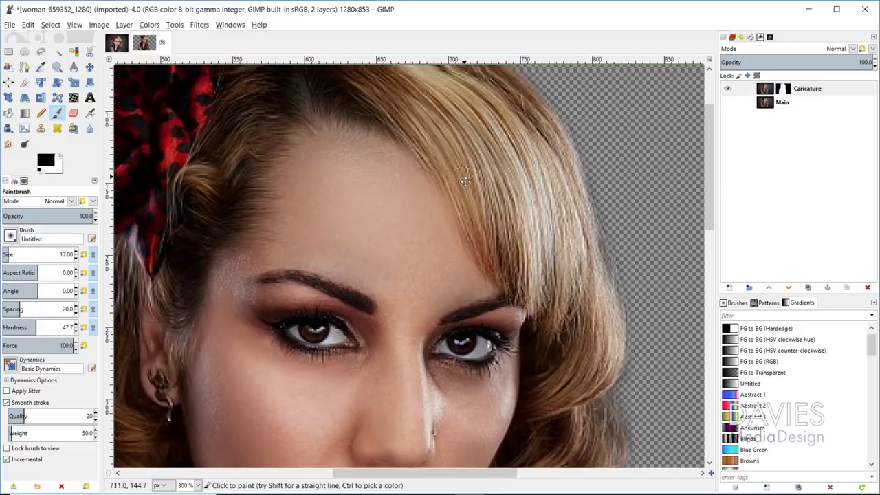
Restore the shoulder and fingertip edges on the rose's side by painting white on the mask at brush size 17
scroll(447, 89, left, 3)
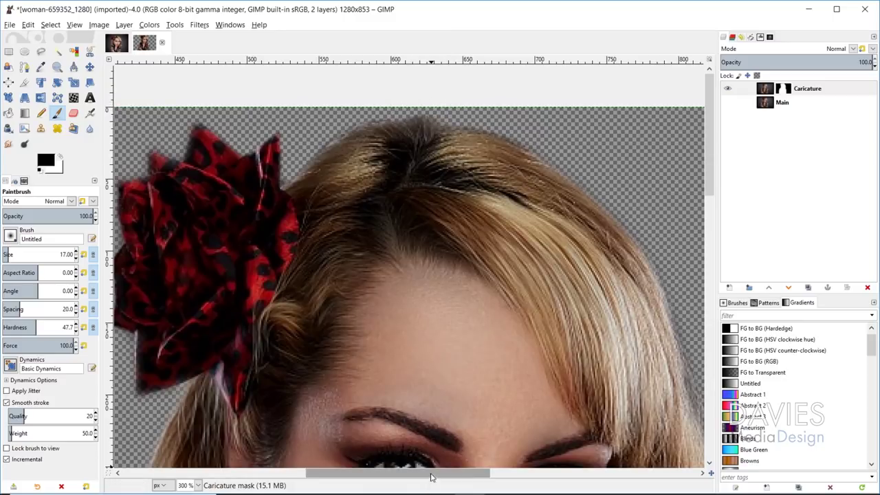
scroll(339, 156, left, 6)
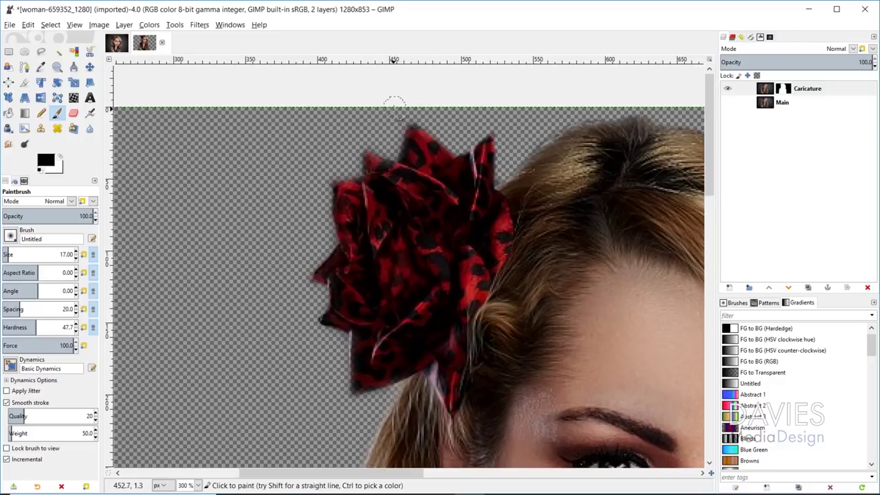
scroll(679, 225, down, 10)
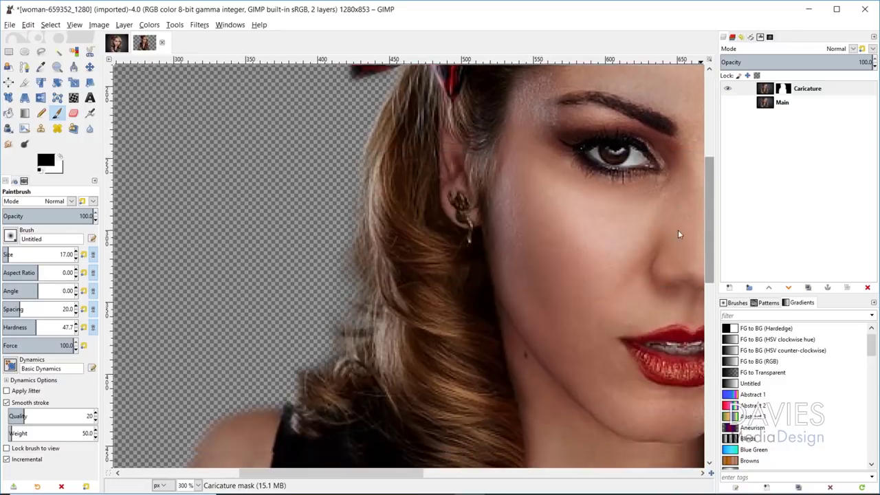
scroll(672, 275, down, 5)
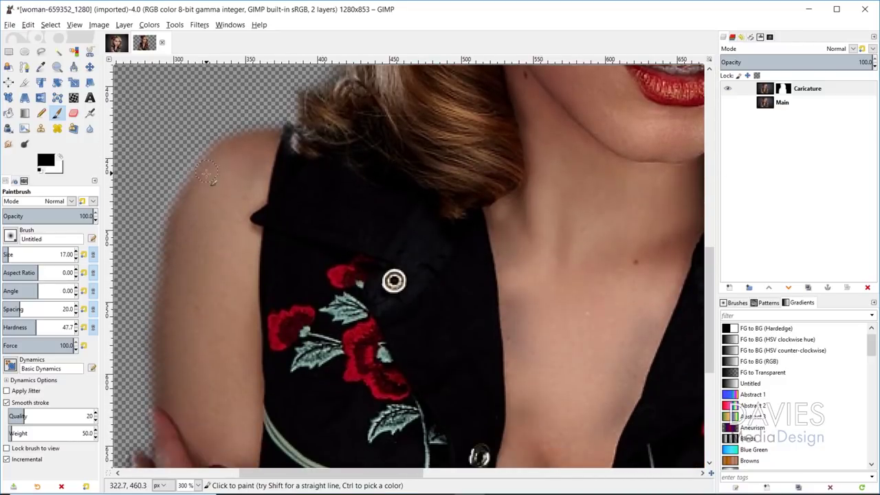
key(x)
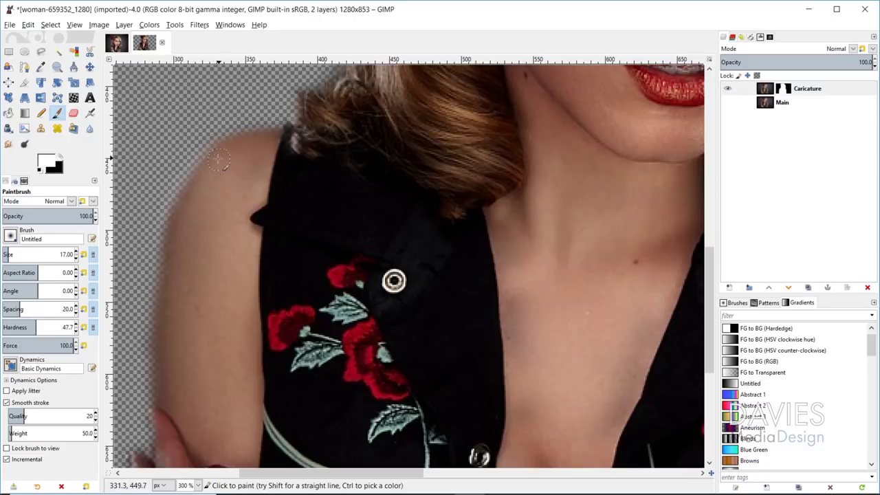
mouse_move(224, 154)
mouse_down()
mouse_move(166, 306)
mouse_move(164, 401)
mouse_move(158, 350)
mouse_move(169, 258)
mouse_move(210, 165)
mouse_move(289, 135)
mouse_up()
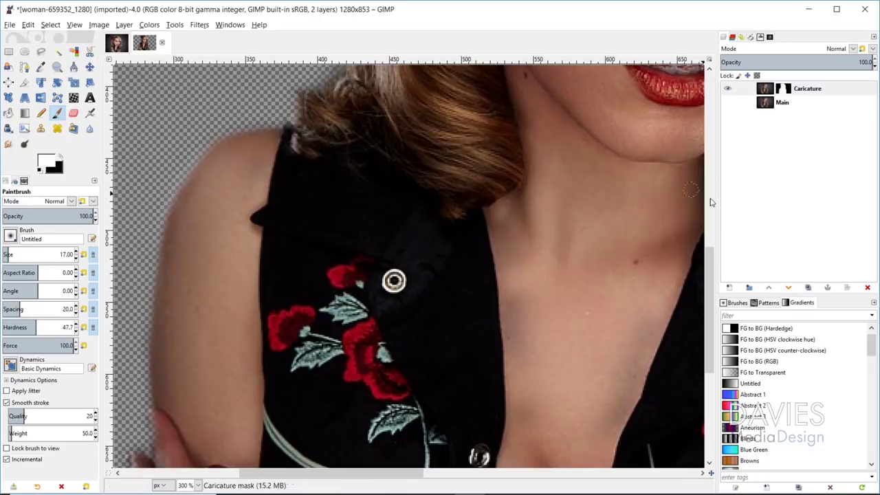
scroll(708, 309, down, 5)
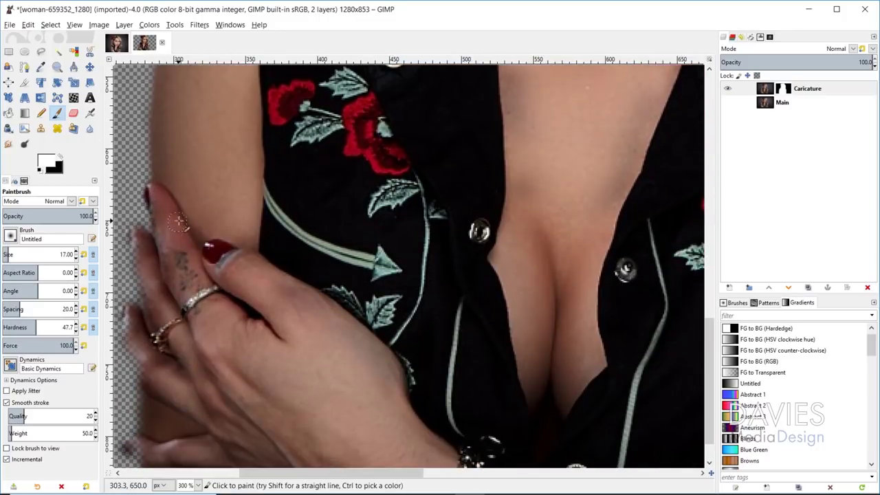
key(ctrl+z)
mouse_move(155, 193)
mouse_down()
mouse_move(163, 231)
mouse_move(161, 207)
mouse_up()
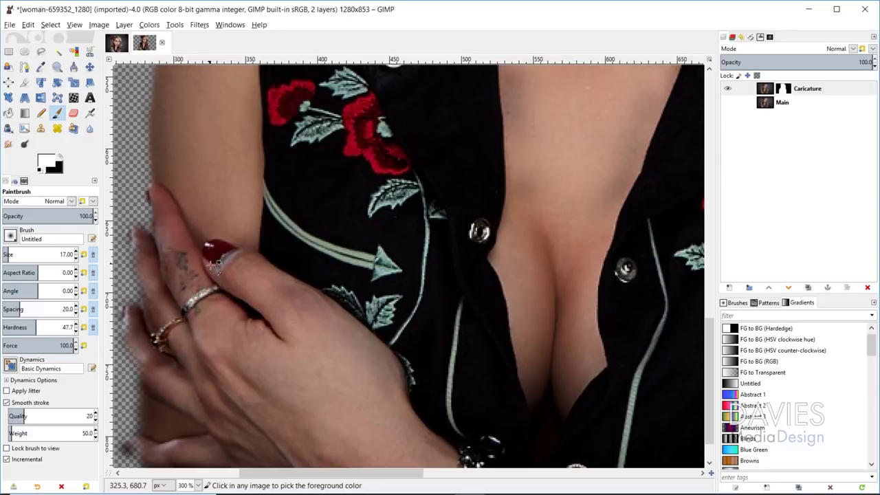
Touch up the mask around the fingers with black and white, reducing the brush size to 3
key(x)
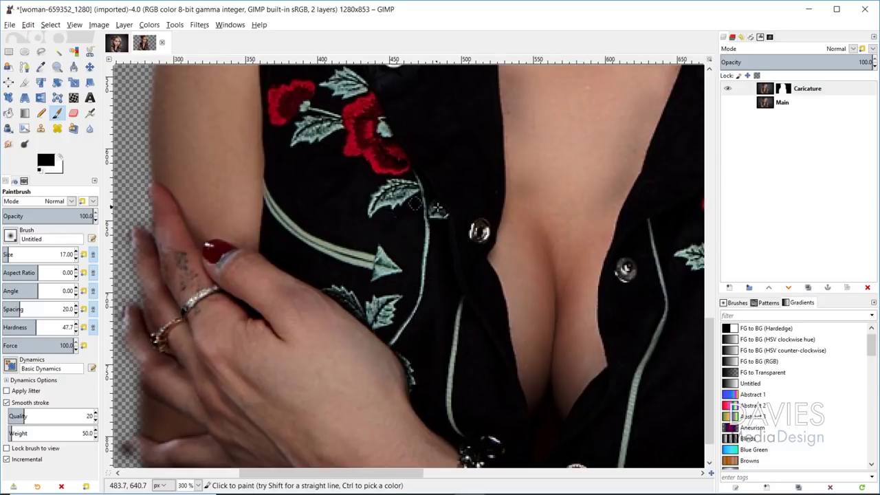
key(bracketleft)
key(bracketleft)
key(bracketleft)
key(bracketleft)
key(bracketleft)
key(bracketleft)
key(bracketleft)
key(bracketleft)
key(bracketleft)
key(bracketleft)
key(bracketleft)
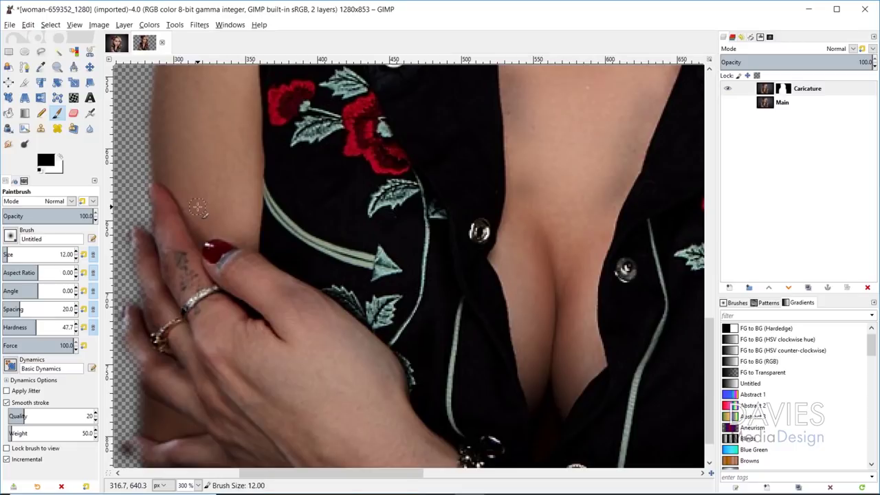
key(x)
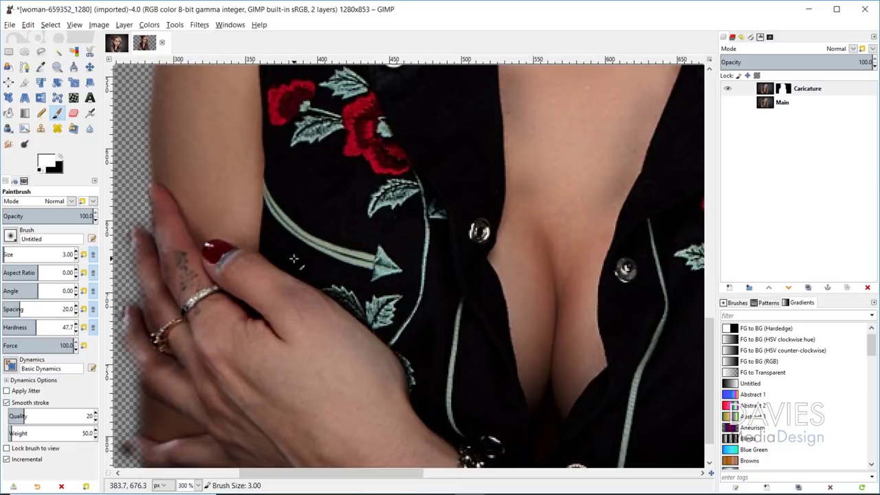
ctrl+scroll(450, 224, down, 4)
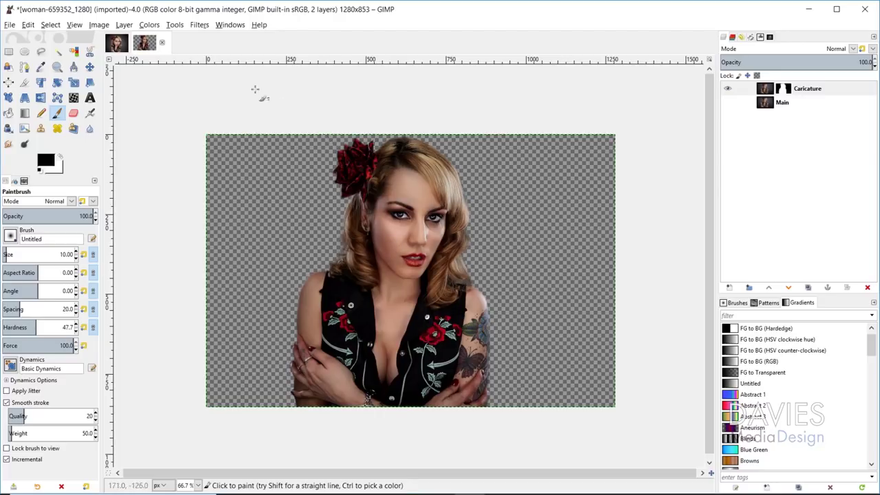
Start resizing the image canvas and set its size to 1500 px wide by 1200 px high
click(99, 24)
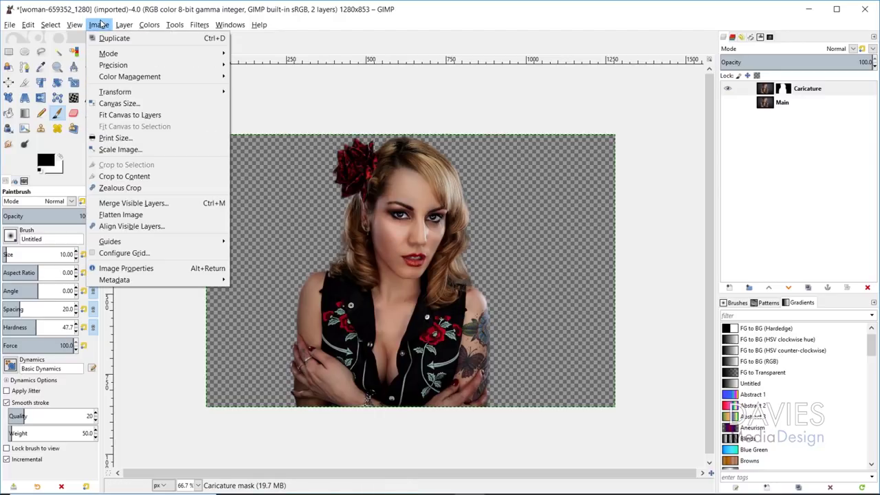
click(119, 104)
drag(416, 118, 646, 115)
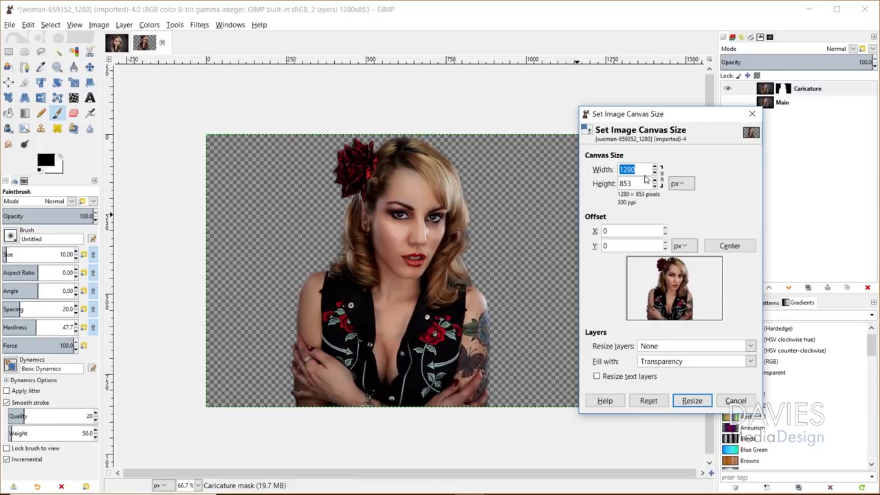
text(1500)
key(Tab)
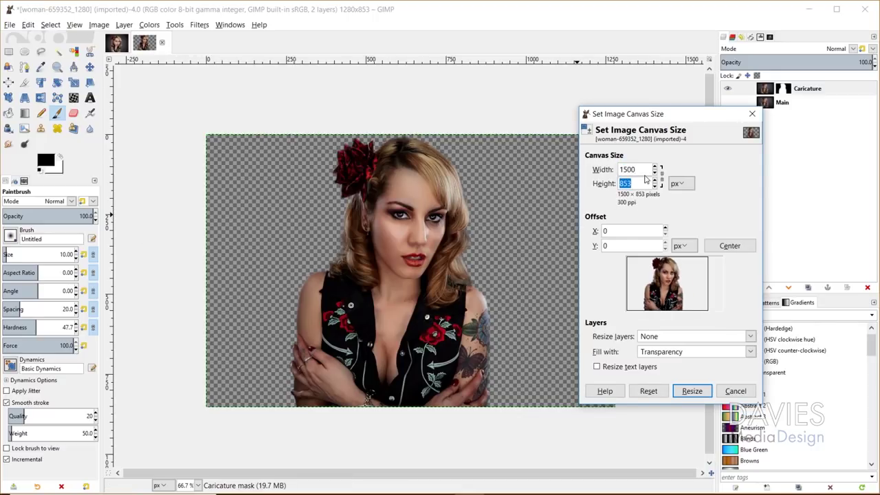
key(Tab)
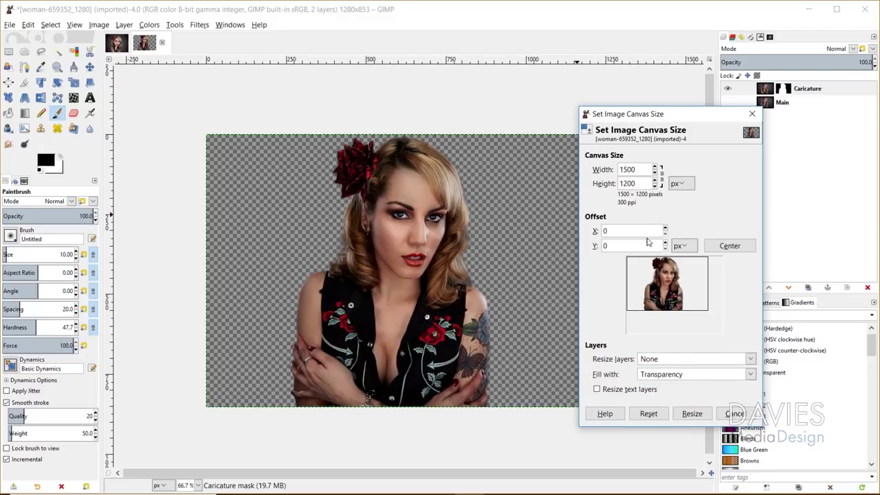
Center the image on the new canvas, set the vertical offset to 347 px and apply the resize
click(645, 234)
click(730, 247)
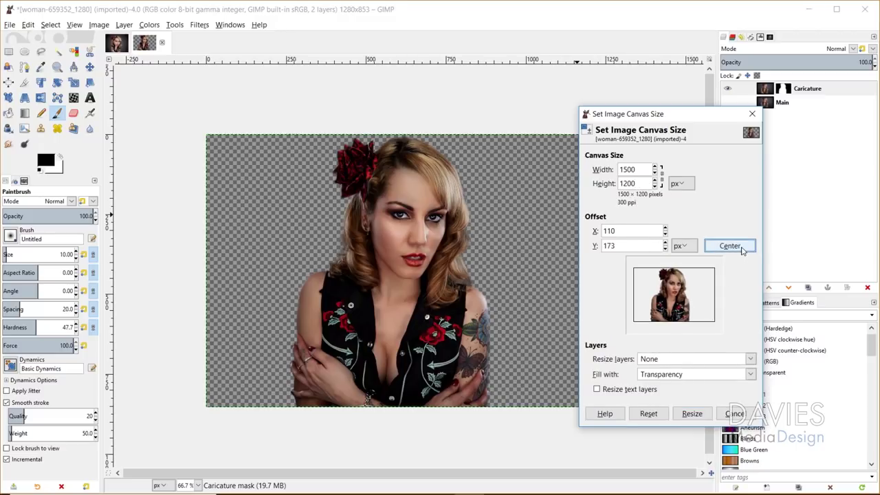
click(665, 250)
click(665, 243)
scroll(665, 246, up, 20)
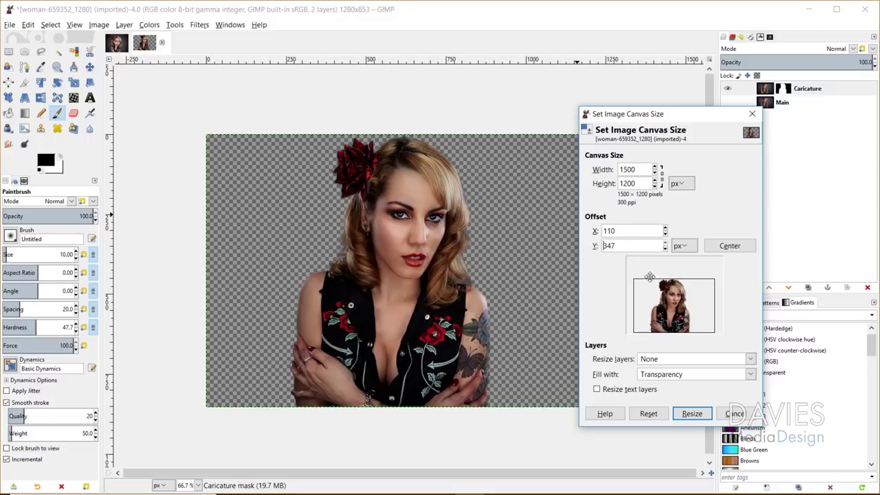
click(693, 414)
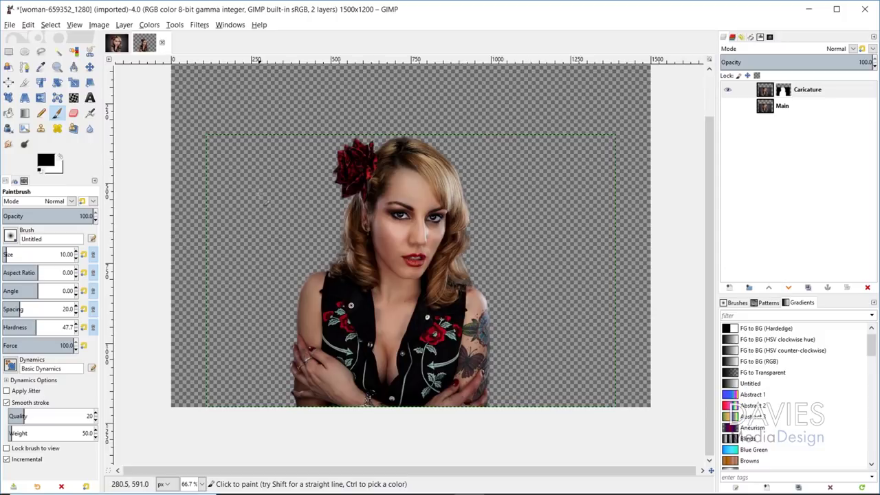
scroll(550, 262, up, 1)
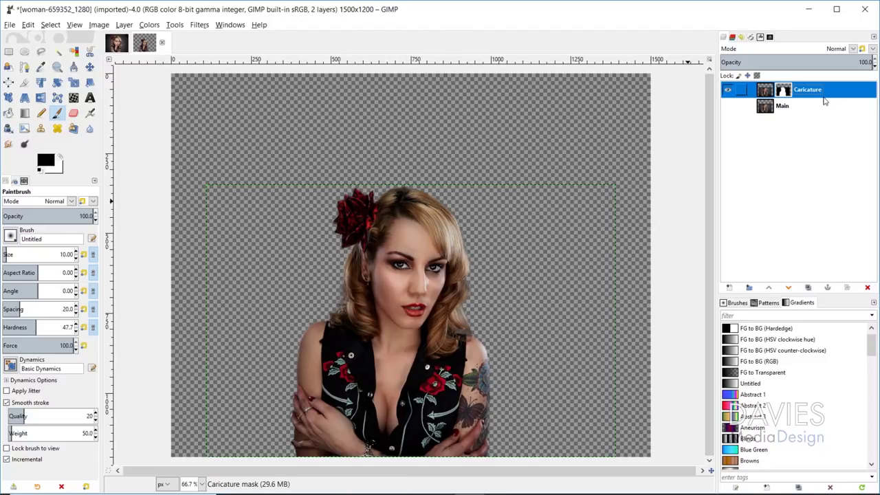
Convert the Caricature layer's mask to a selection, turn that selection into a path and clear the selection
right_click(784, 91)
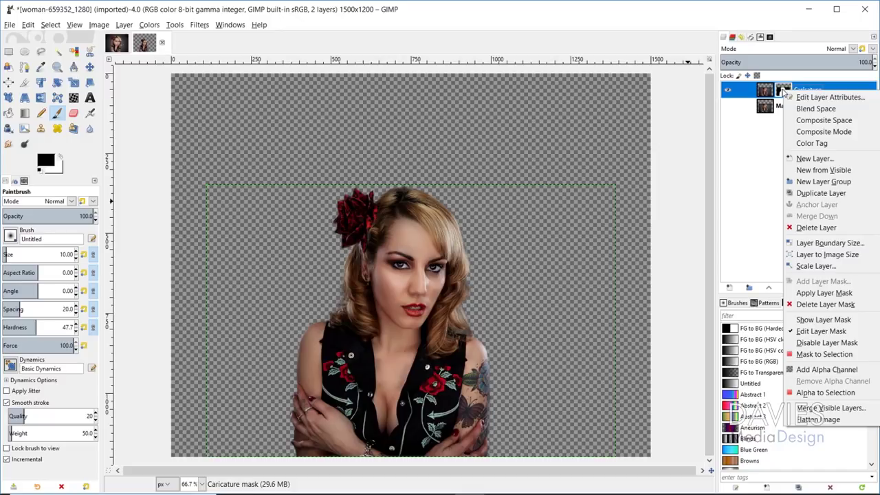
click(818, 354)
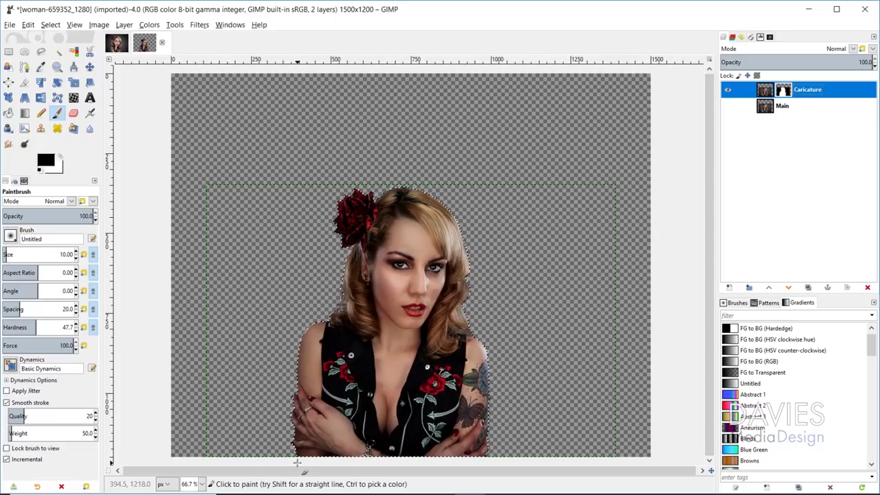
click(751, 37)
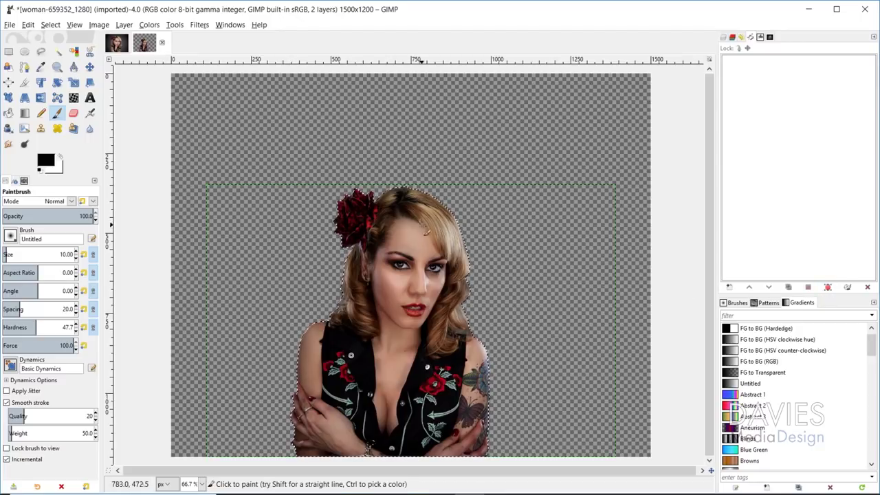
click(830, 287)
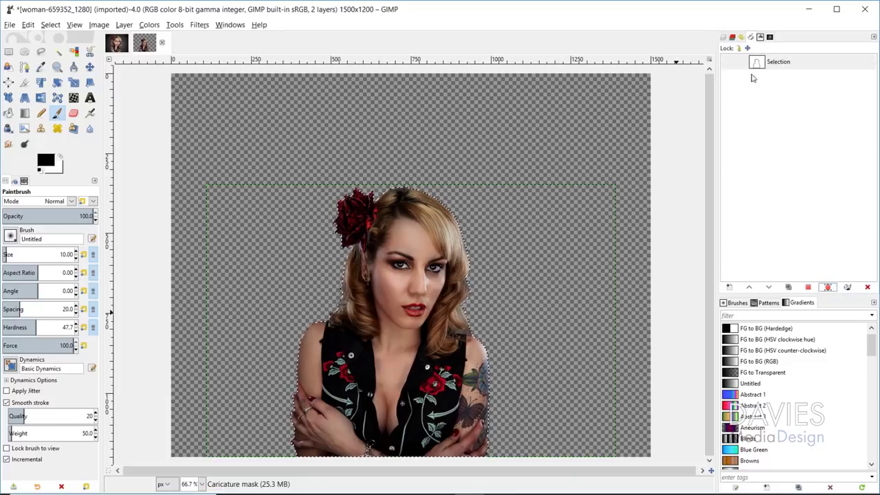
click(726, 63)
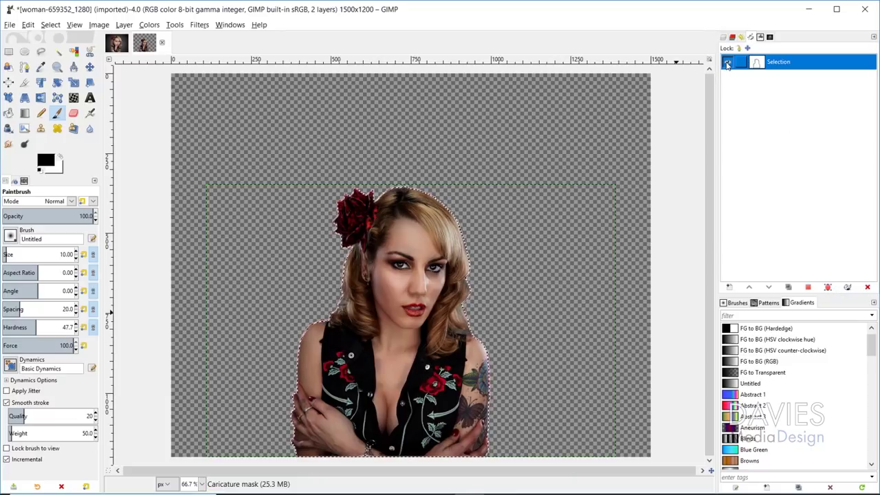
click(727, 63)
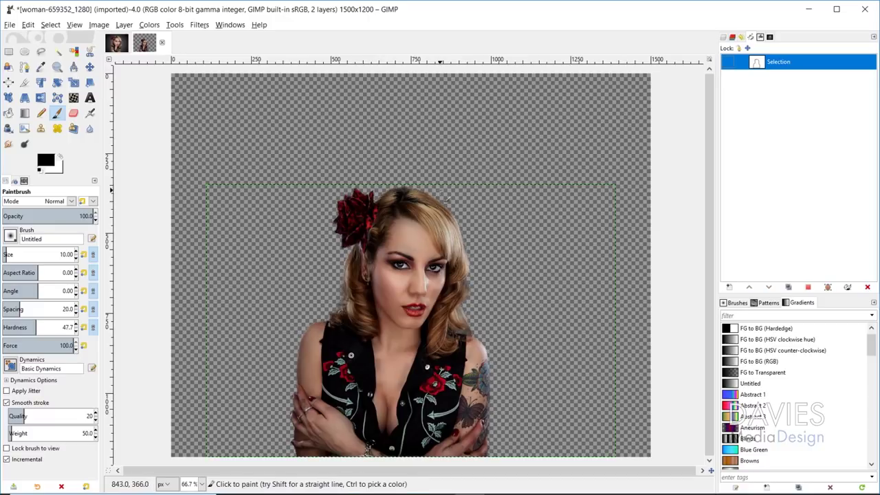
Show the outline path and start a new path tracing the lower edge of the hair on the rose's side
click(24, 67)
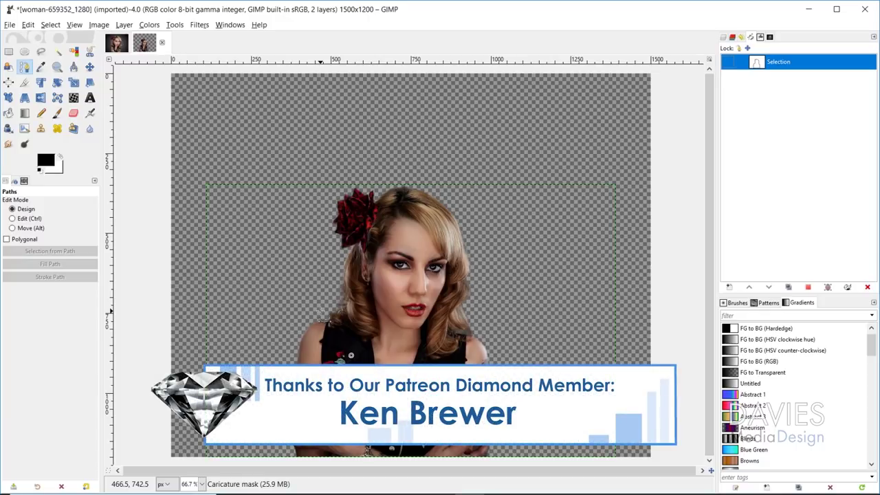
scroll(413, 294, up, 3)
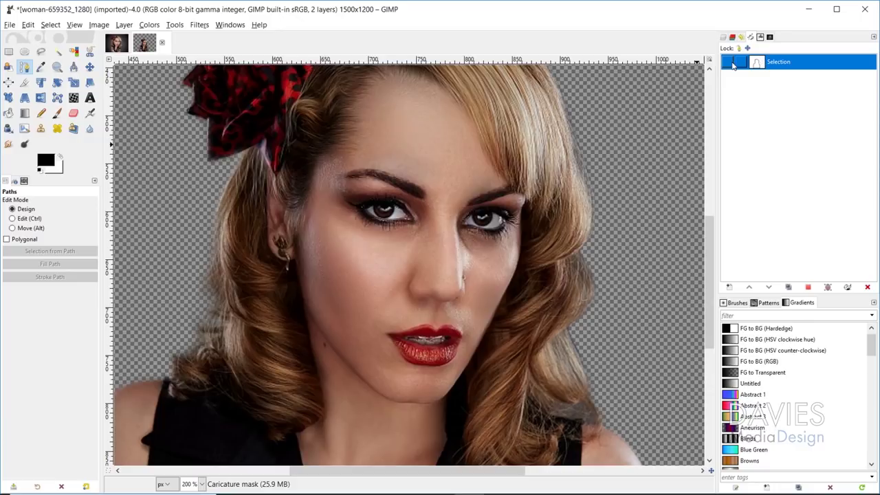
click(730, 62)
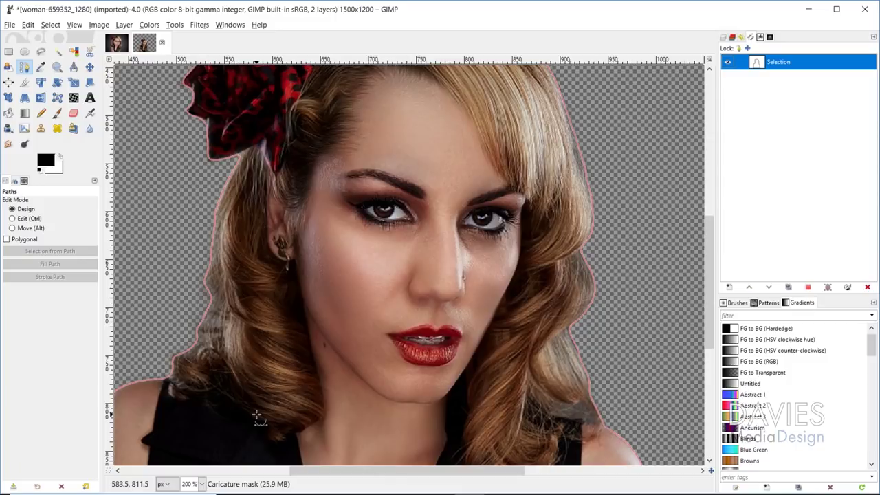
click(160, 368)
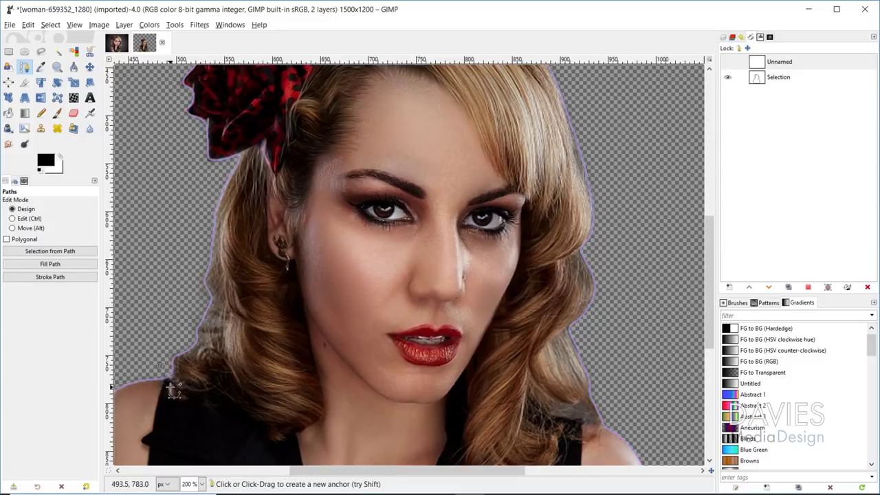
click(169, 382)
drag(193, 397, 220, 387)
click(256, 423)
drag(252, 453, 288, 441)
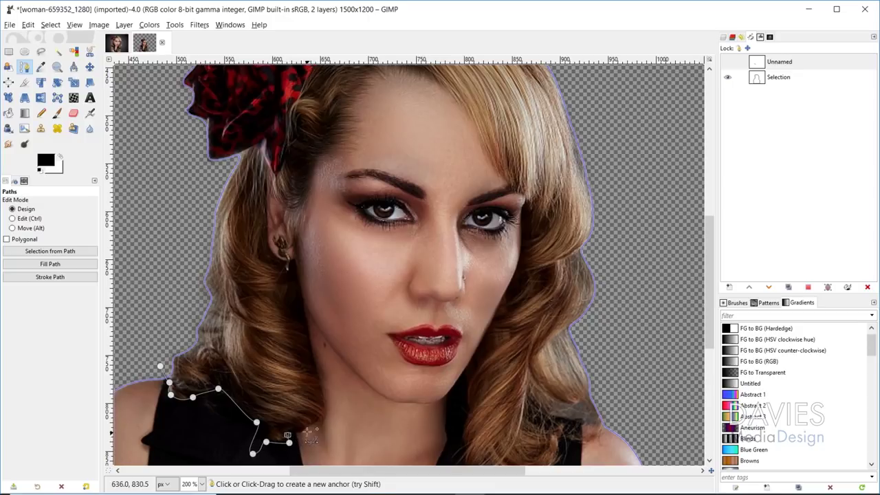
Continue the path up the hair beside the neck, around the jawline and chin, and onto the opposite cheek
click(325, 410)
drag(304, 303, 310, 338)
drag(347, 365, 455, 389)
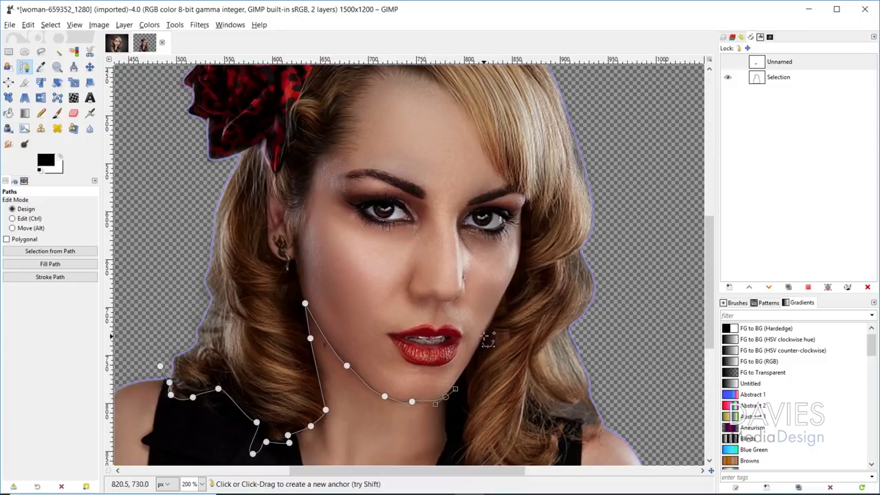
click(489, 330)
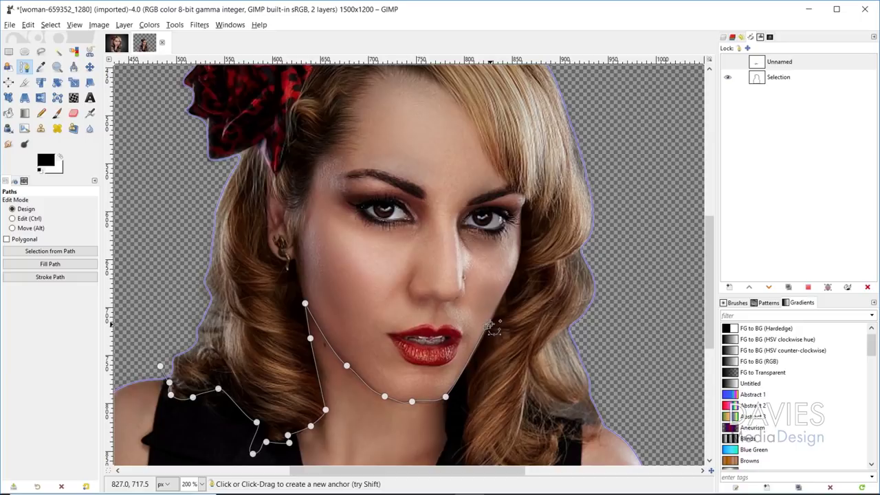
drag(481, 354, 479, 361)
scroll(474, 385, down, 3)
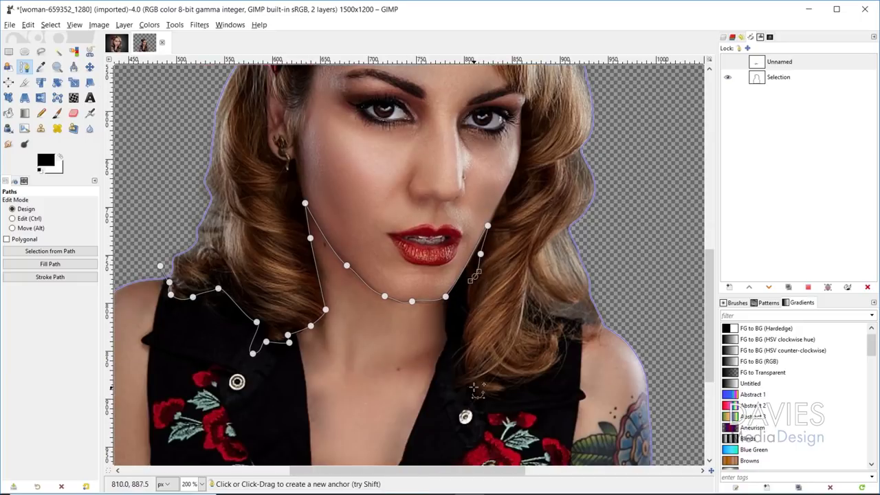
Trace the path down and around the hair curls on the tattooed arm's side, ending beyond the shoulder outline
drag(469, 306, 471, 311)
click(462, 335)
click(465, 369)
click(460, 384)
click(462, 389)
click(470, 384)
click(504, 390)
click(496, 383)
click(558, 361)
click(561, 338)
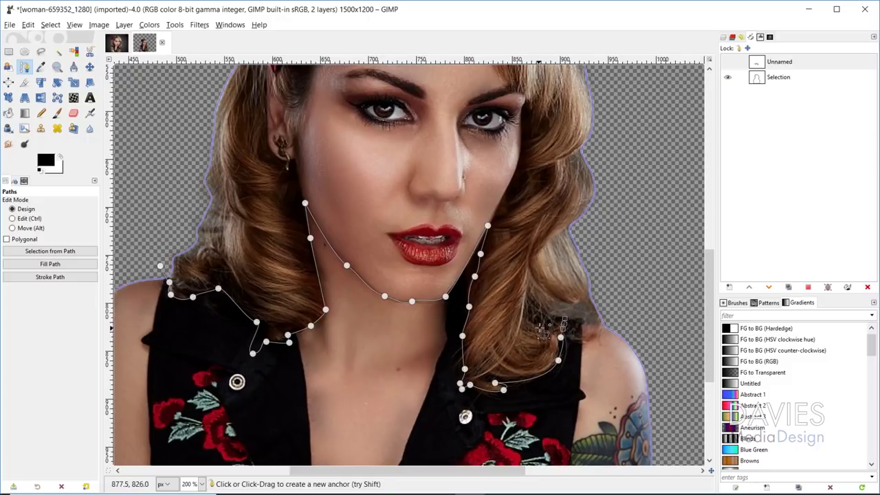
click(528, 305)
drag(561, 318, 636, 321)
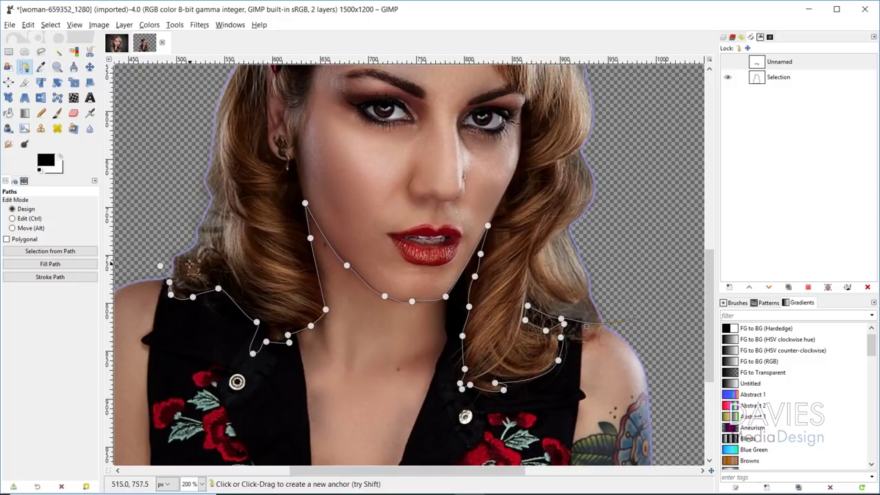
Duplicate the Caricature layer and make the copy's image, not its mask, active
scroll(169, 288, up, 3)
scroll(167, 292, up, 4)
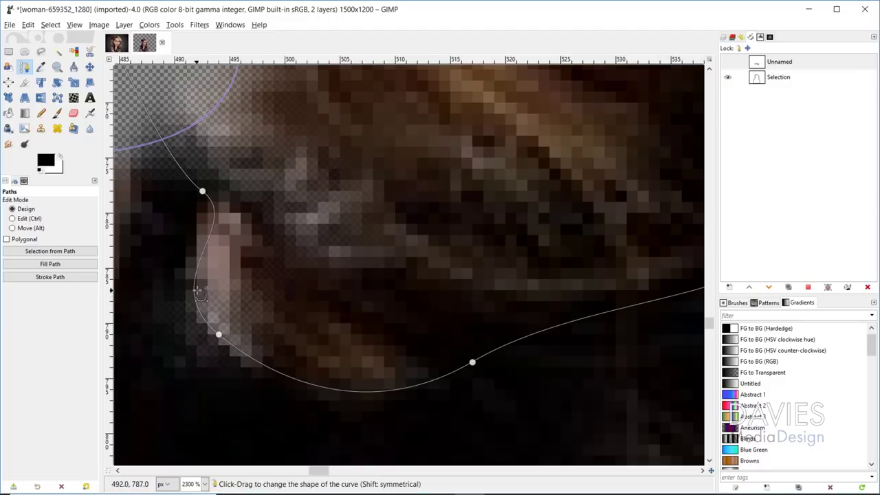
scroll(468, 347, down, 2)
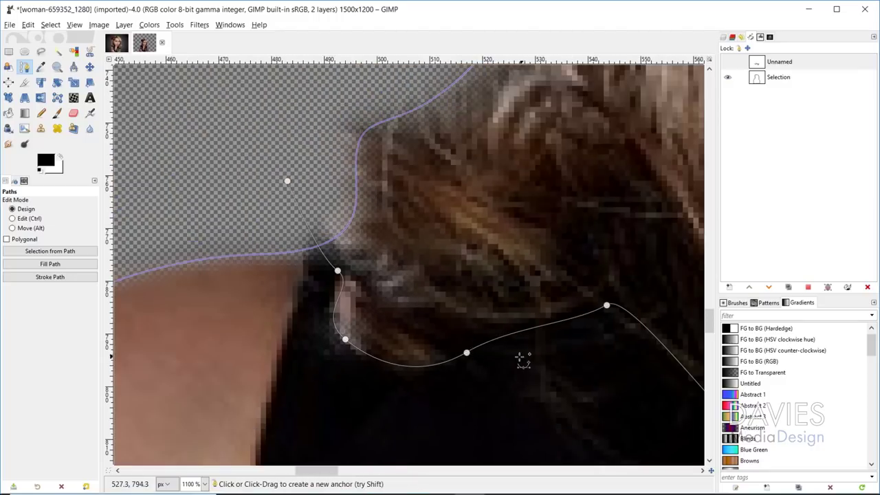
click(724, 36)
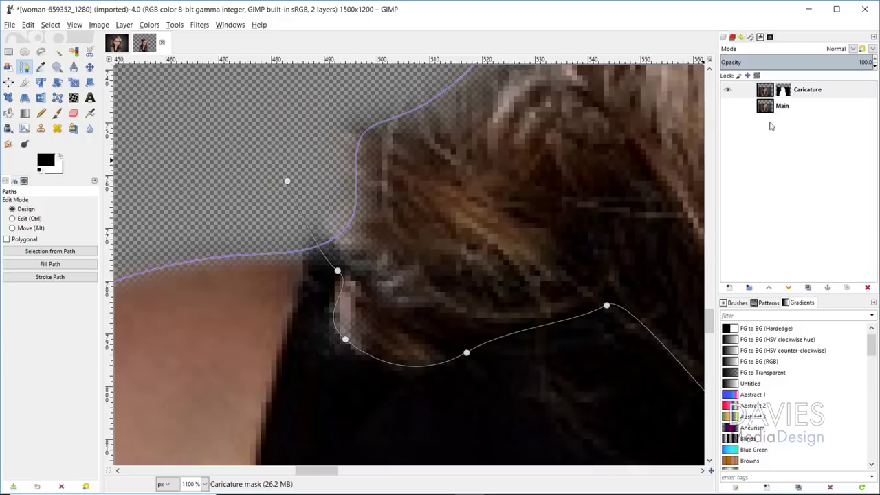
click(766, 96)
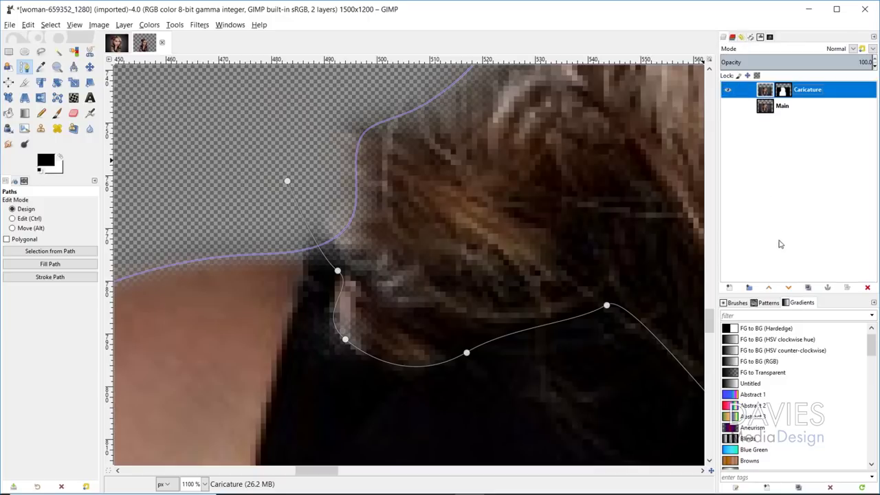
click(808, 287)
click(767, 91)
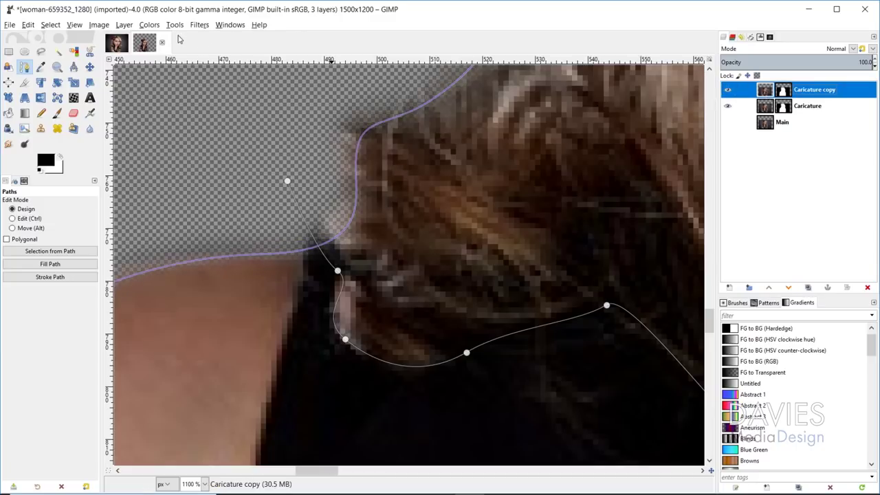
Brighten the Caricature copy with Levels by setting the midtone input to 2.18
click(150, 26)
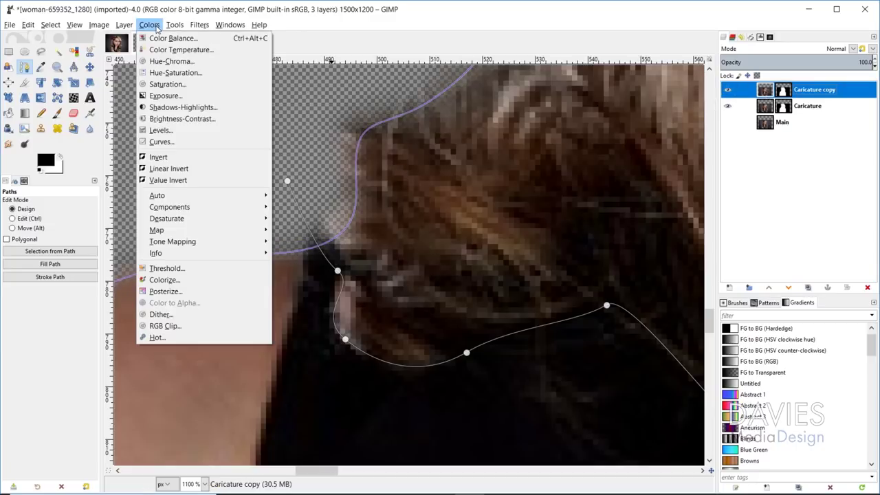
click(162, 130)
drag(764, 205, 740, 208)
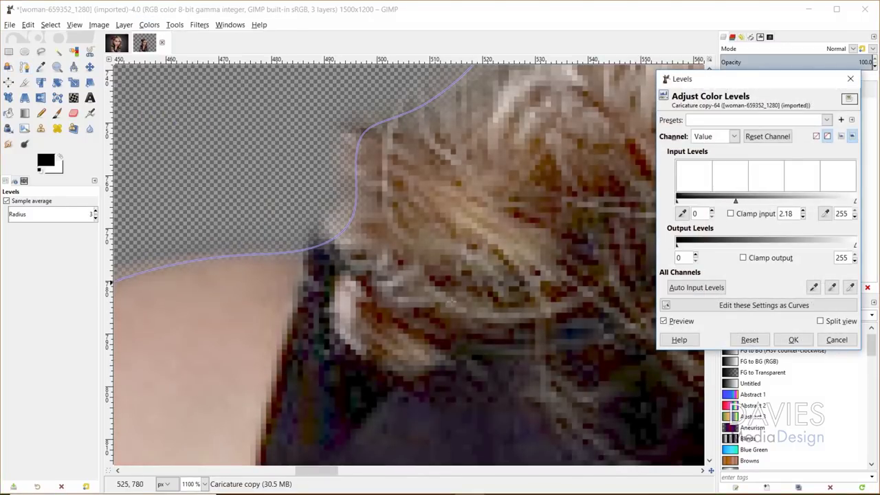
click(793, 339)
scroll(530, 264, down, 5)
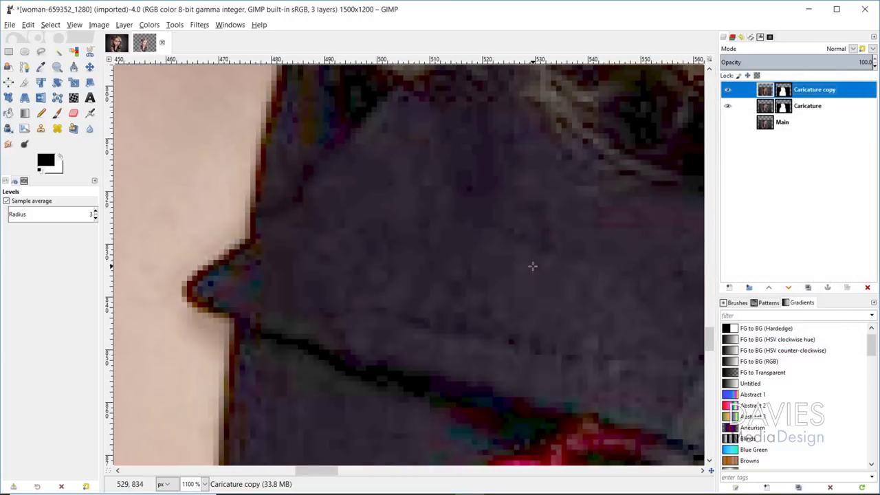
scroll(535, 270, up, 2)
scroll(535, 270, up, 2)
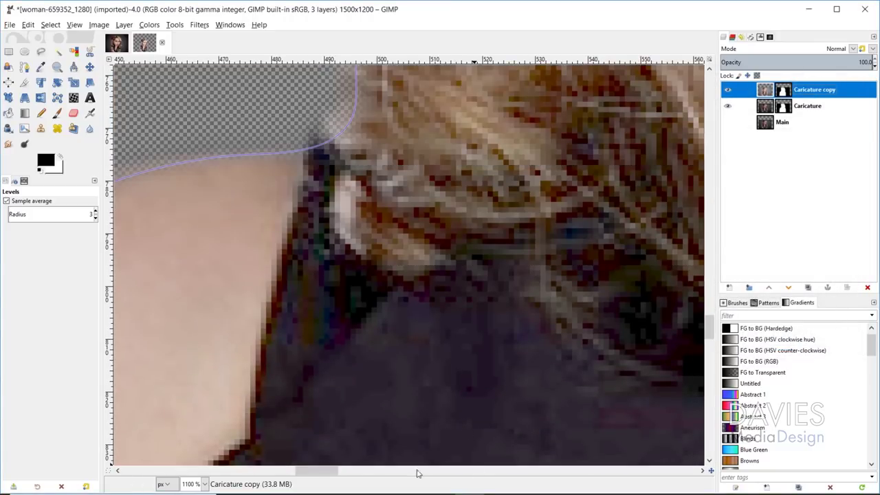
Make the unnamed traced path visible and activate its anchors for editing with the Paths tool
click(750, 37)
click(761, 64)
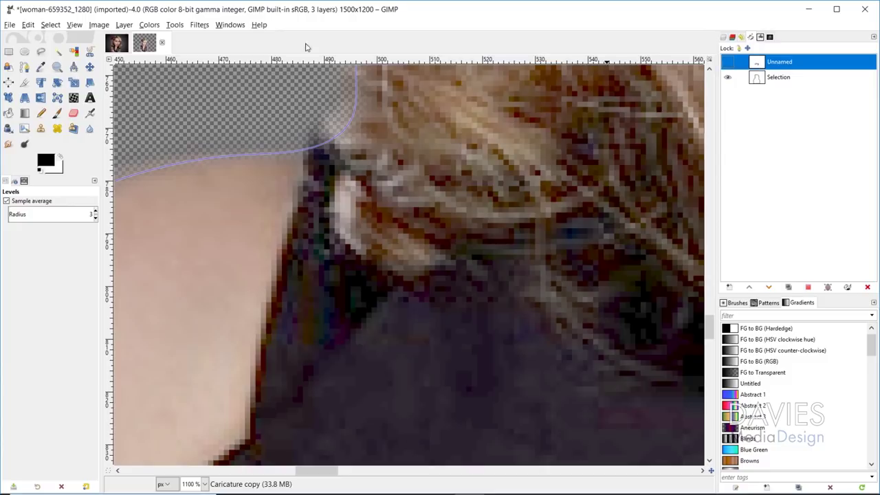
click(230, 25)
mouse_move(238, 52)
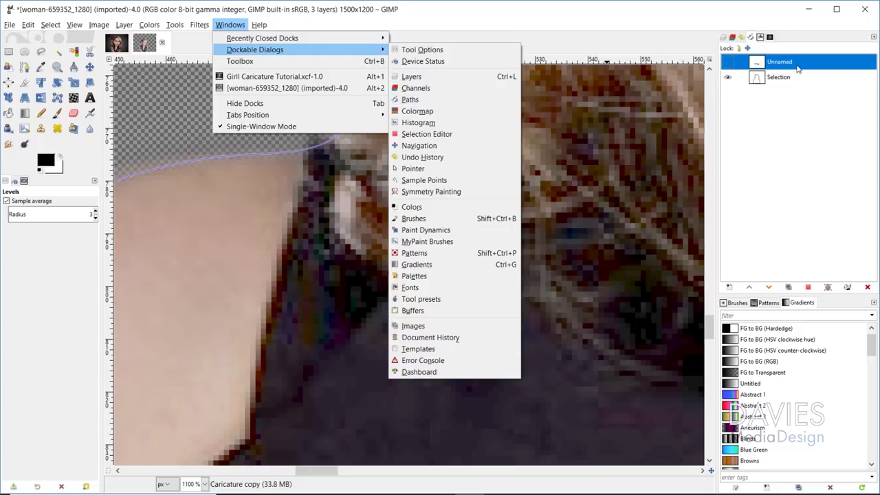
click(731, 15)
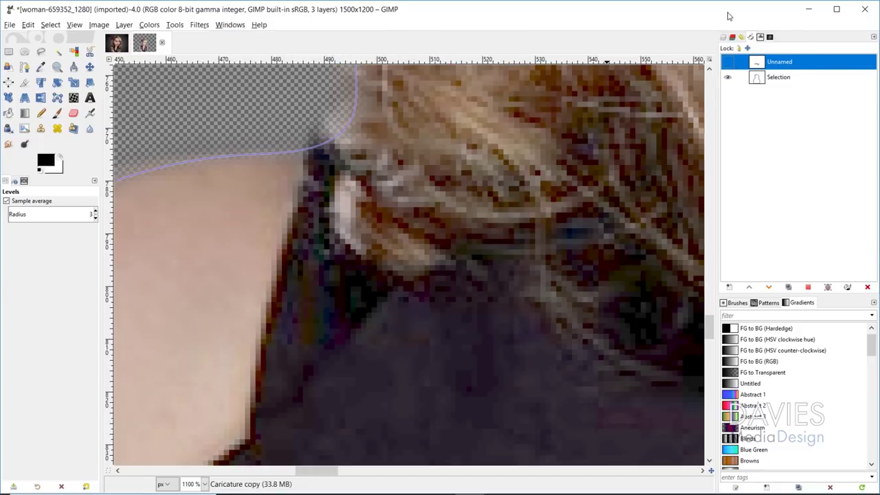
click(728, 63)
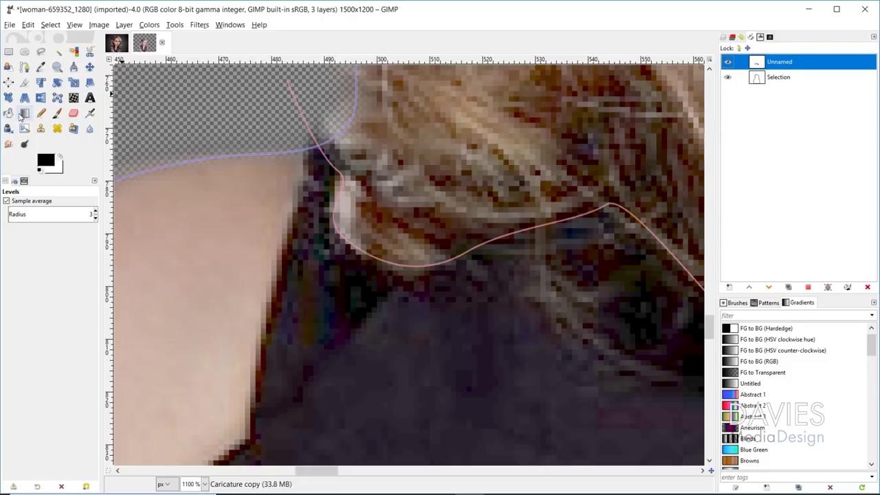
click(24, 67)
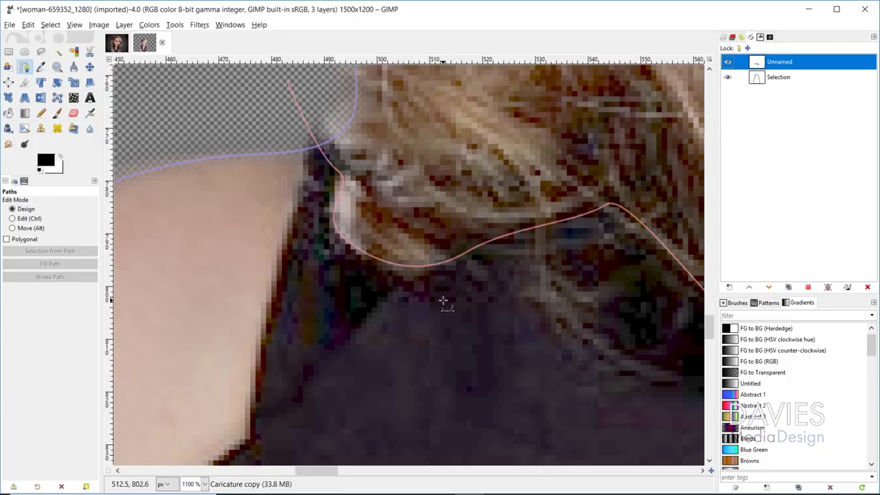
click(492, 240)
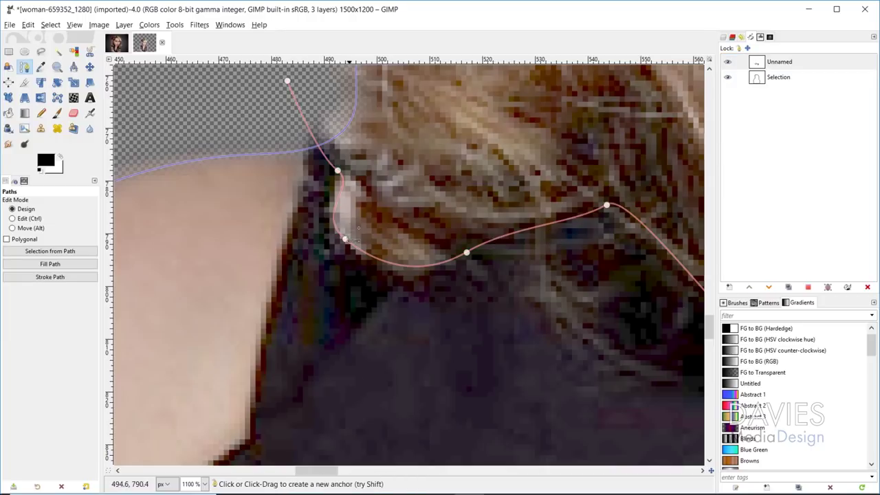
Refine the path around the hair curl beside the bare shoulder by repositioning its anchors and curve handles to follow the curl's outer edge
click(347, 242)
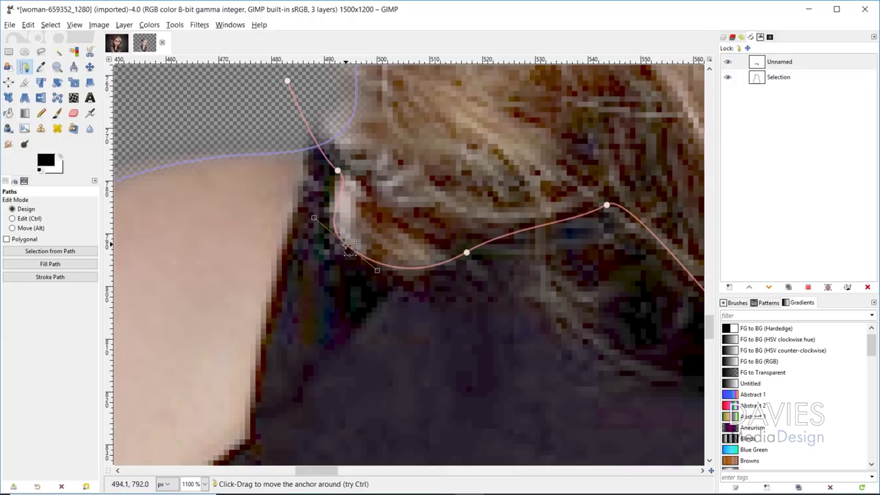
click(337, 168)
drag(336, 166, 339, 192)
click(346, 245)
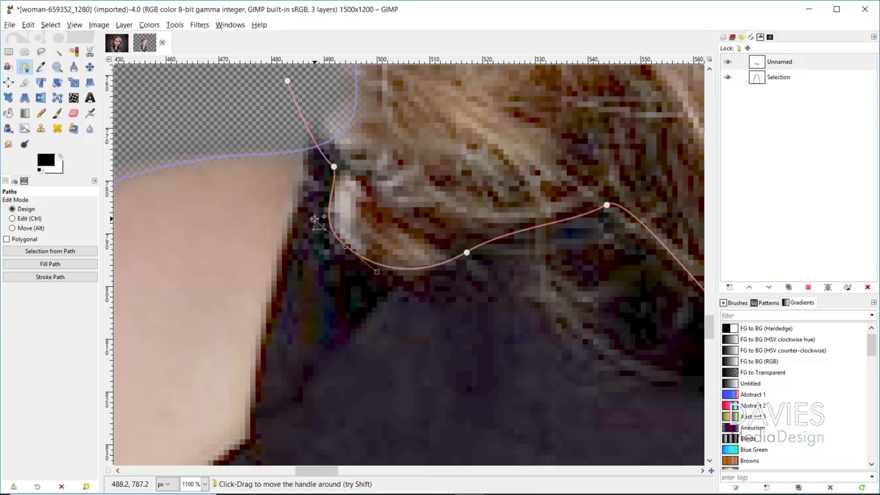
drag(317, 217, 313, 224)
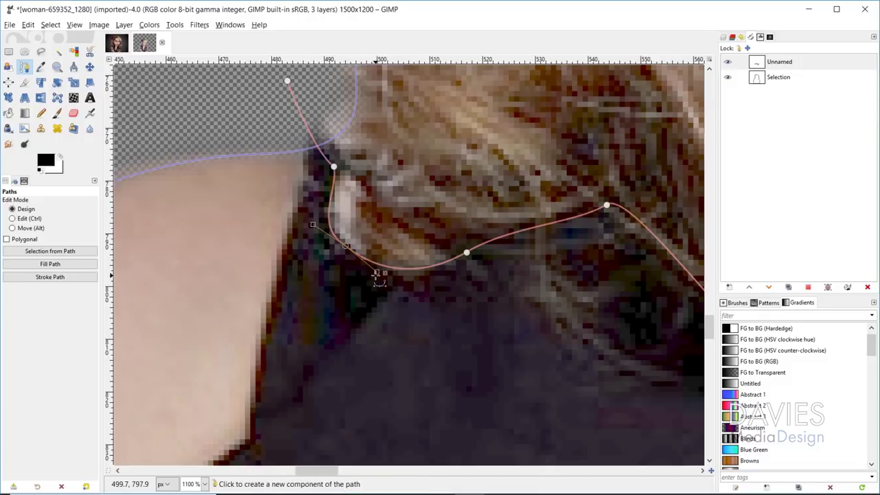
drag(377, 272, 382, 287)
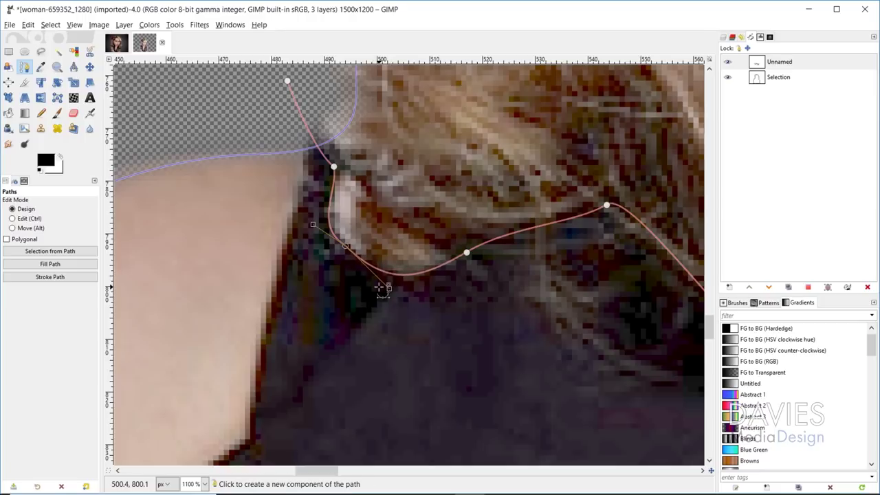
mouse_move(467, 253)
mouse_down()
mouse_move(472, 272)
mouse_move(478, 252)
mouse_up()
Add anchors that route the path around the loose strands under the curl, and lower the neighbouring peak anchor toward the dark gap
drag(316, 471, 328, 470)
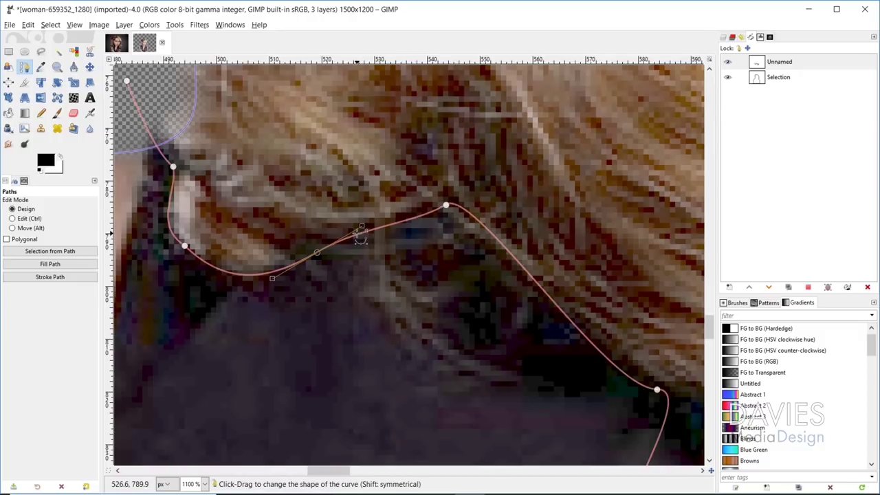
key(ctrl)
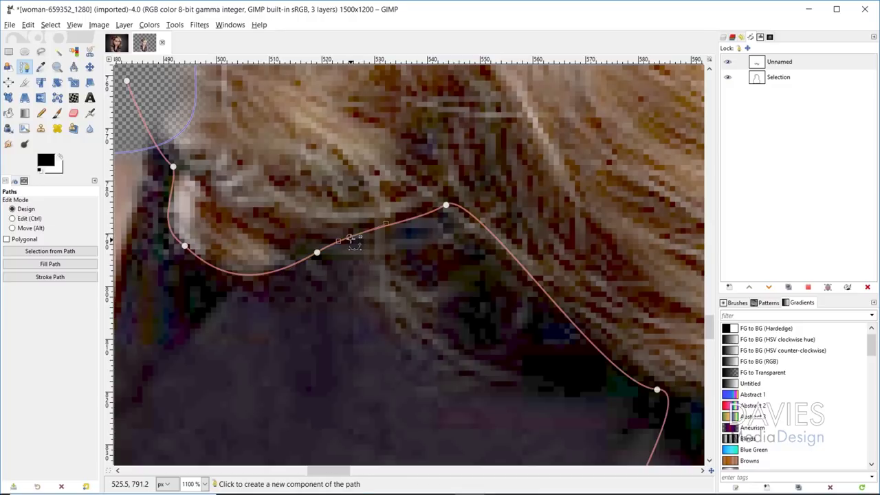
drag(352, 240, 524, 379)
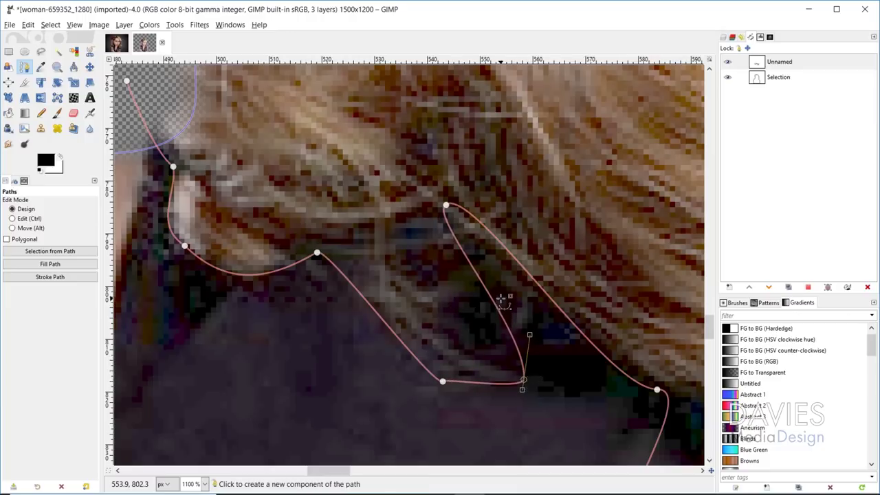
click(508, 326)
drag(508, 326, 431, 296)
drag(445, 205, 445, 256)
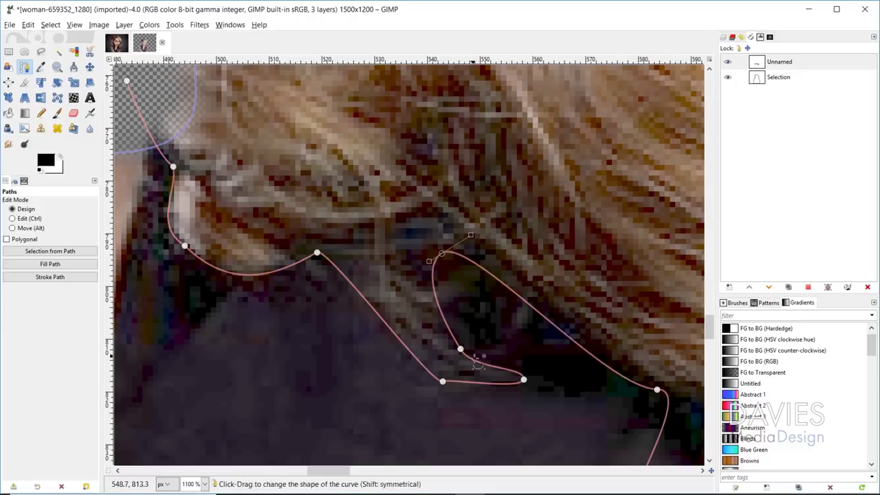
Adjust the lower curve handle of the jawline anchor below the mole so the path follows the jaw
drag(340, 473, 396, 471)
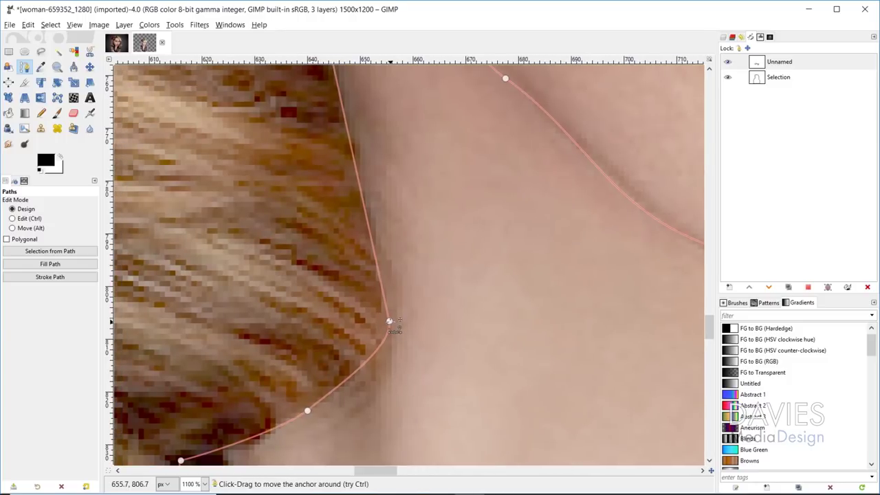
scroll(406, 330, up, 3)
scroll(415, 323, up, 3)
click(304, 328)
click(275, 136)
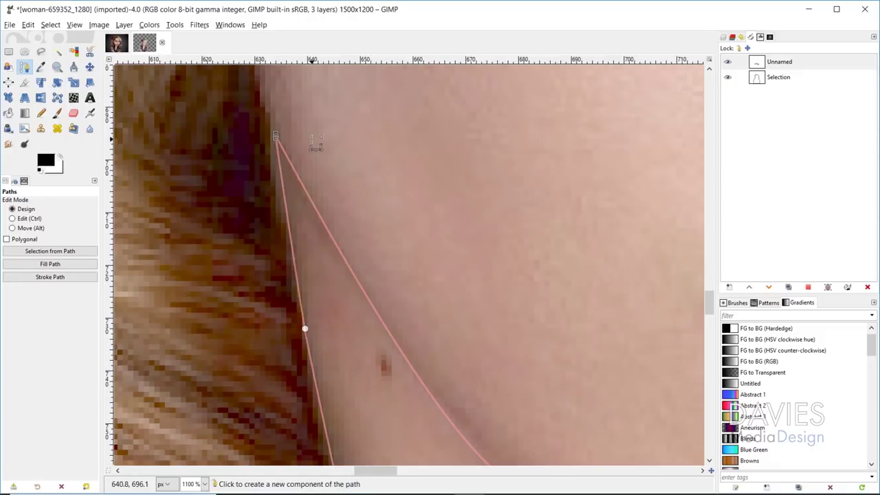
scroll(439, 272, down, 3)
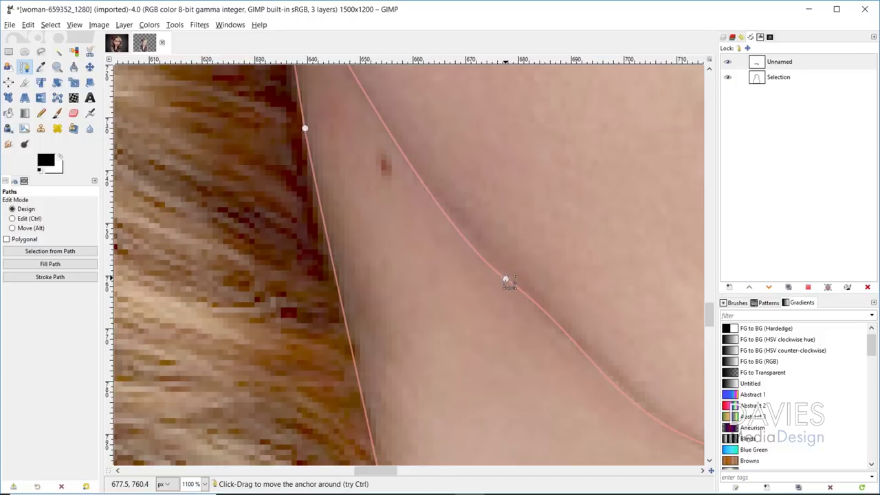
key(ctrl)
ctrl+click(506, 278)
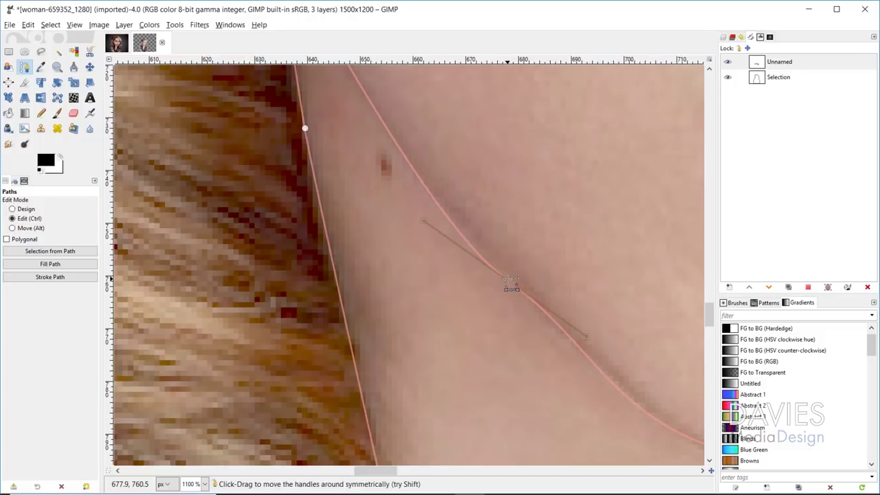
drag(587, 337, 583, 349)
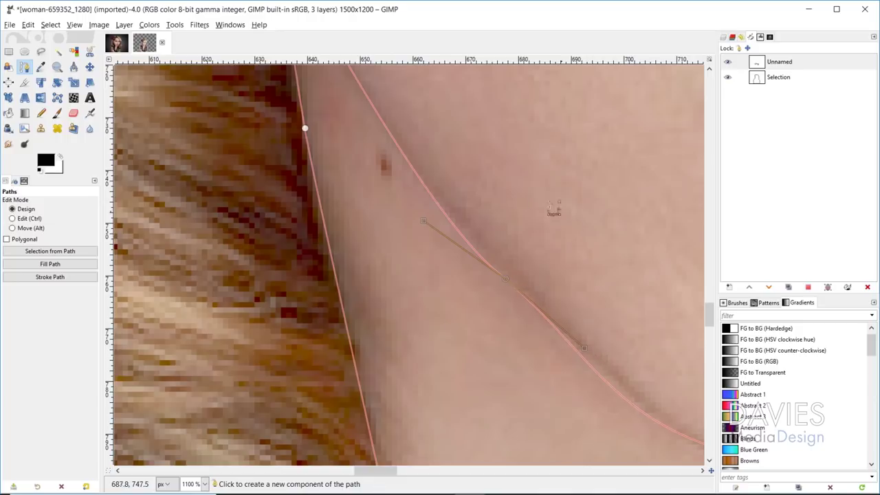
Extend the path from its end at the tattooed arm's shoulder up and over the head with three widely spaced anchors outside the hair
scroll(505, 251, down, 2)
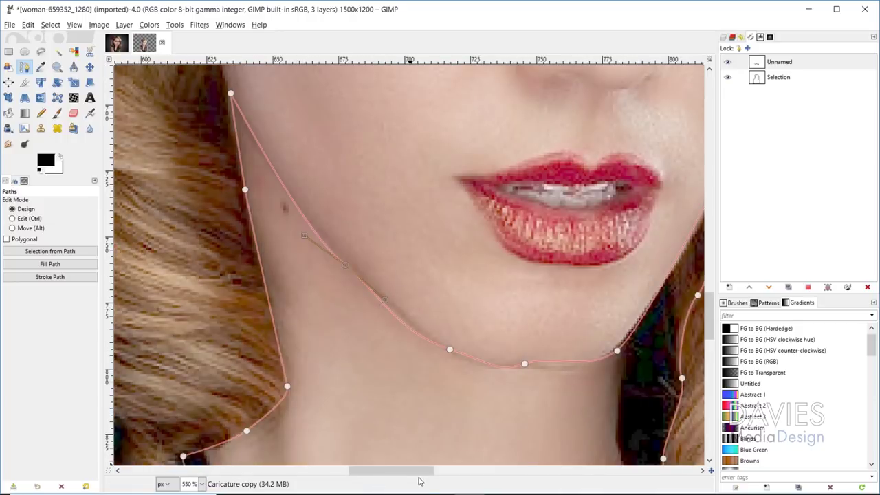
drag(413, 471, 496, 470)
key(minus)
key(minus)
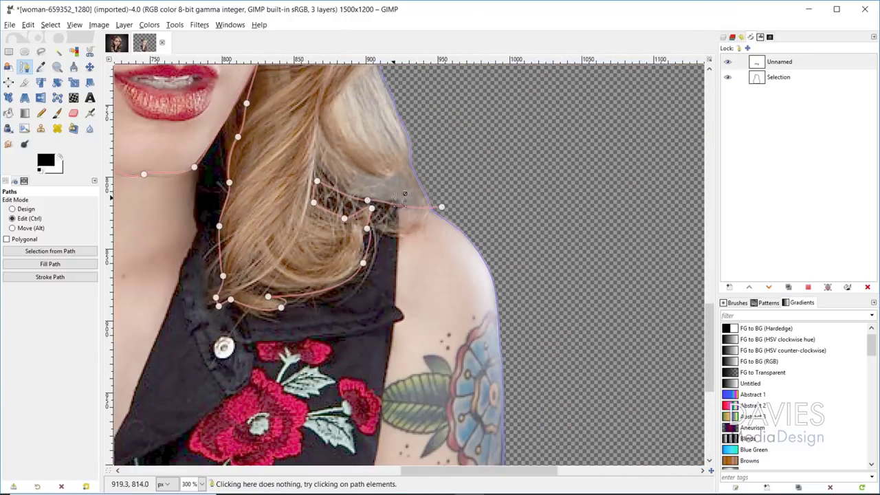
key(minus)
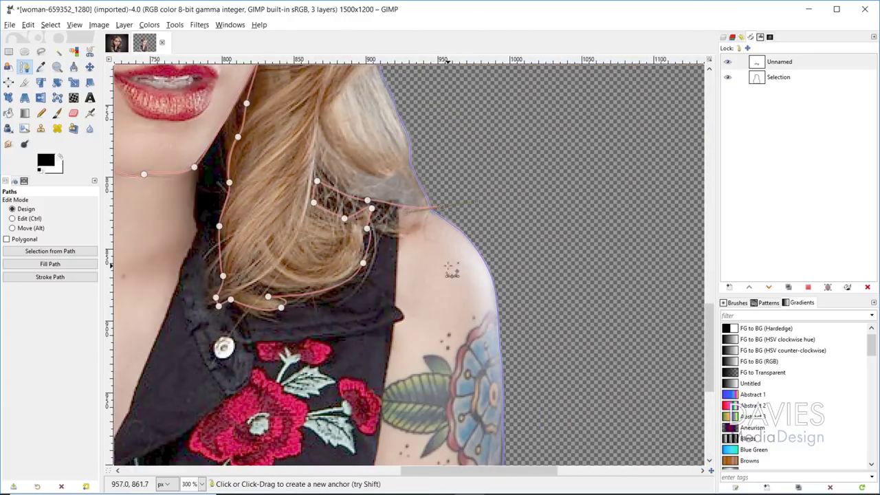
scroll(468, 275, up, 5)
key(minus)
key(minus)
key(minus)
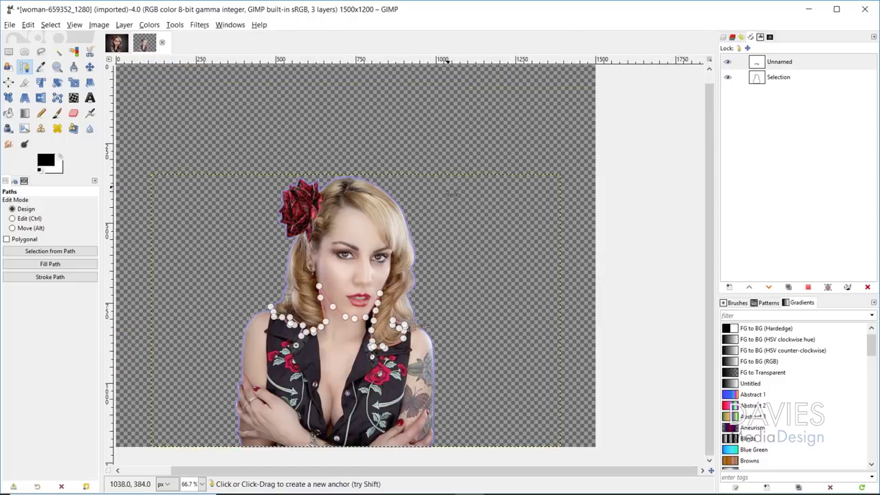
click(447, 146)
drag(445, 143, 279, 140)
click(234, 203)
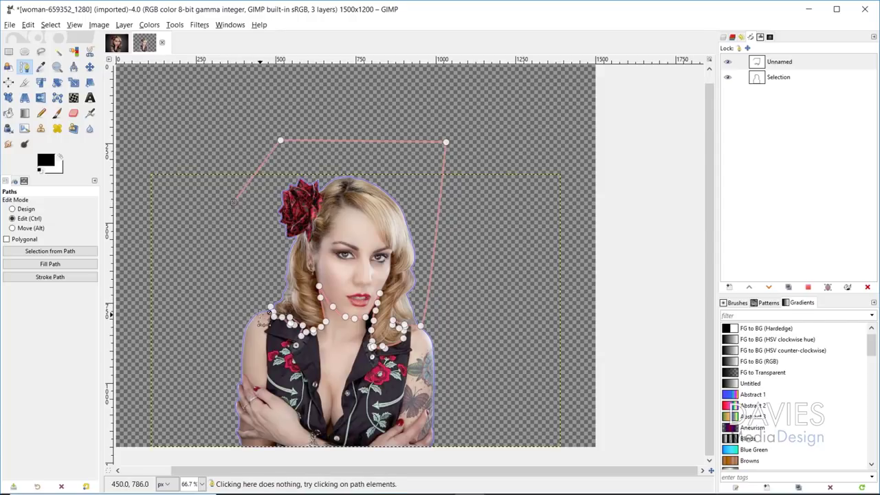
Close the path by joining its end to the starting anchor above the bare shoulder, enclosing the head and hair
scroll(265, 313, up, 3)
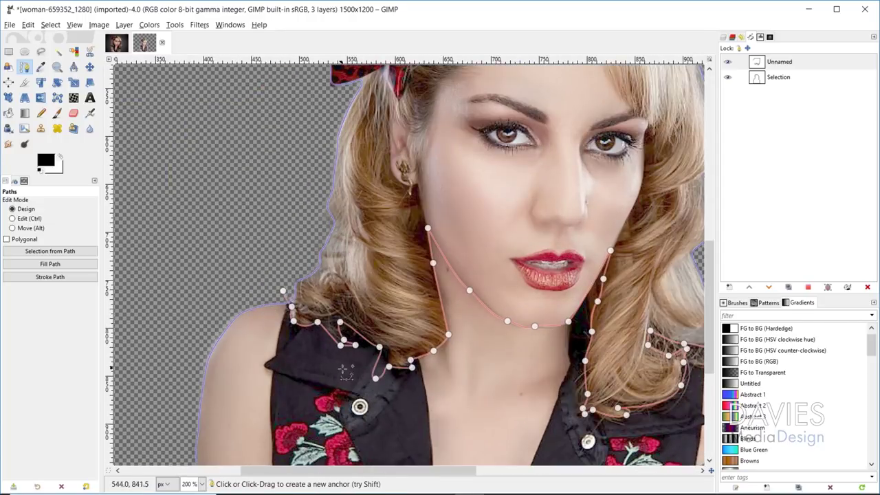
key(ctrl)
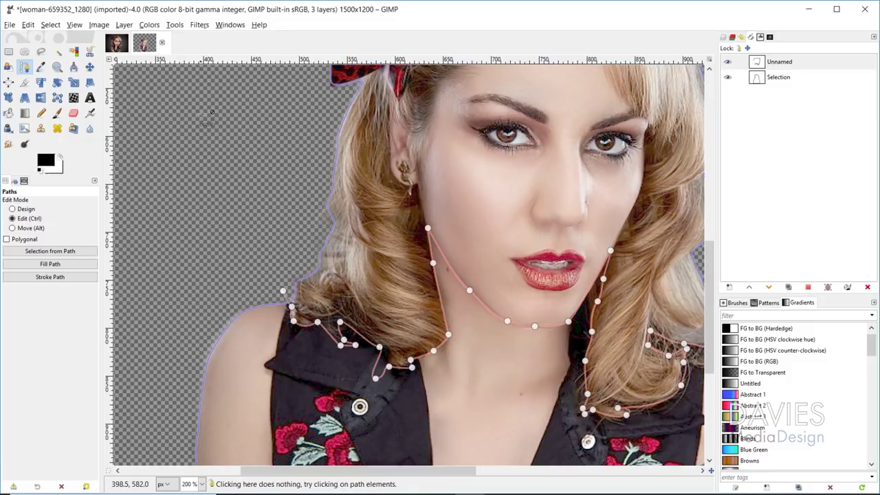
ctrl+click(283, 291)
scroll(323, 339, up, 1)
scroll(325, 342, up, 5)
scroll(175, 297, down, 5)
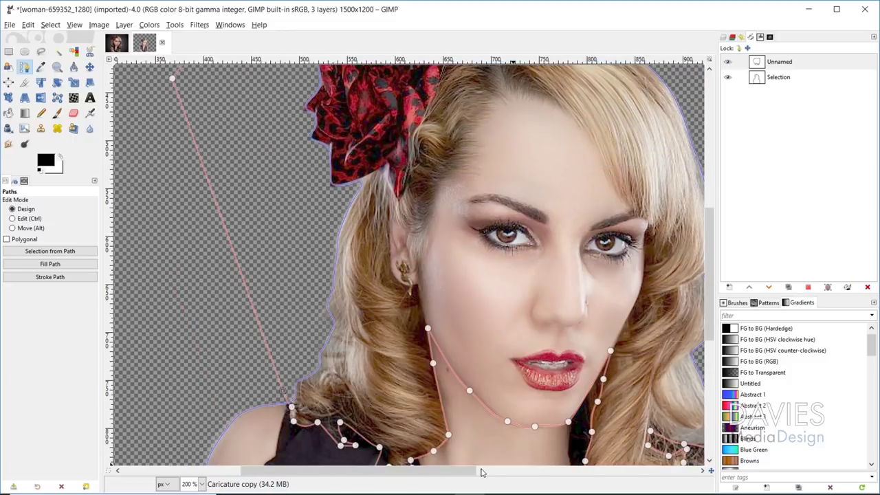
drag(466, 474, 481, 475)
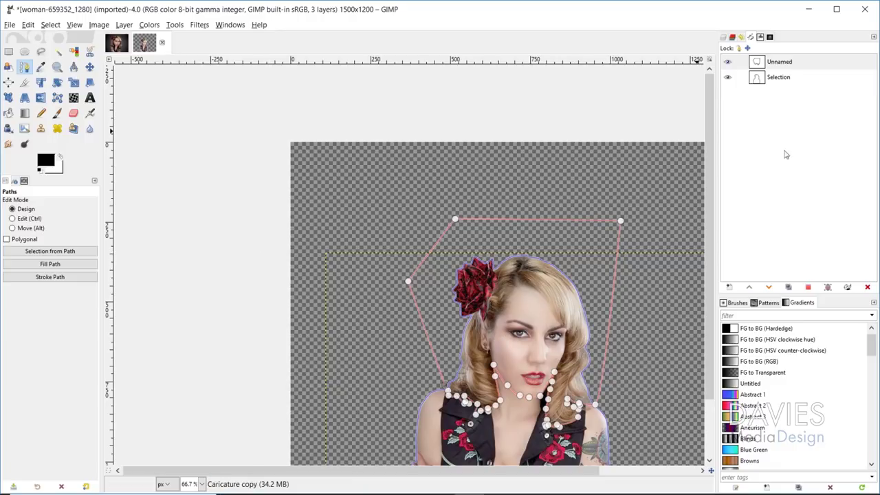
Export the Under Chin and Hair path from the finished caricature image to the GIMP Photos folder as Under Chin and Hair.svg
click(117, 42)
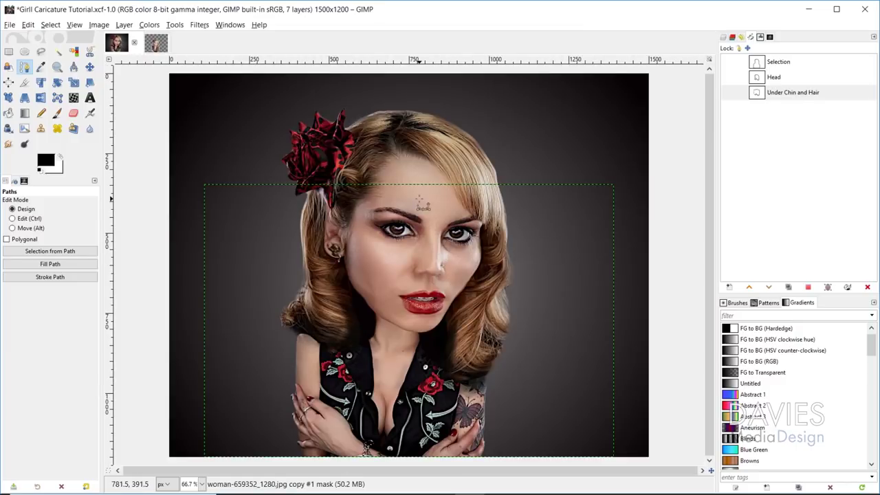
click(730, 94)
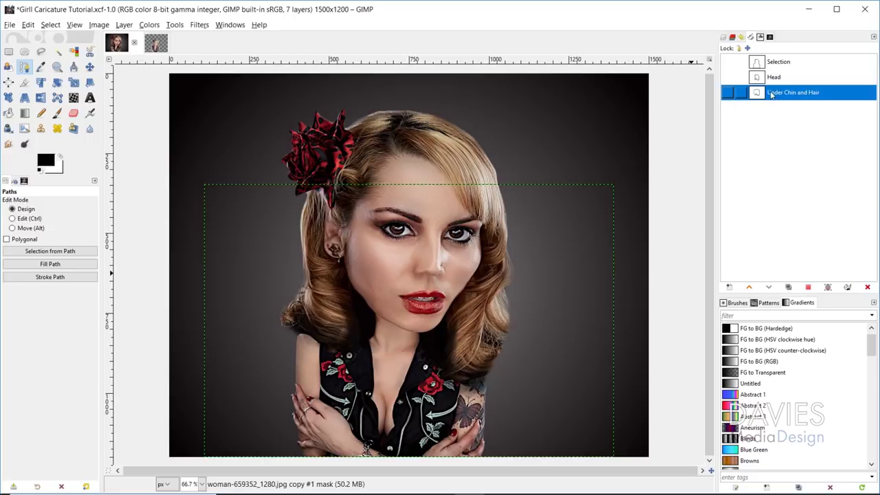
right_click(756, 95)
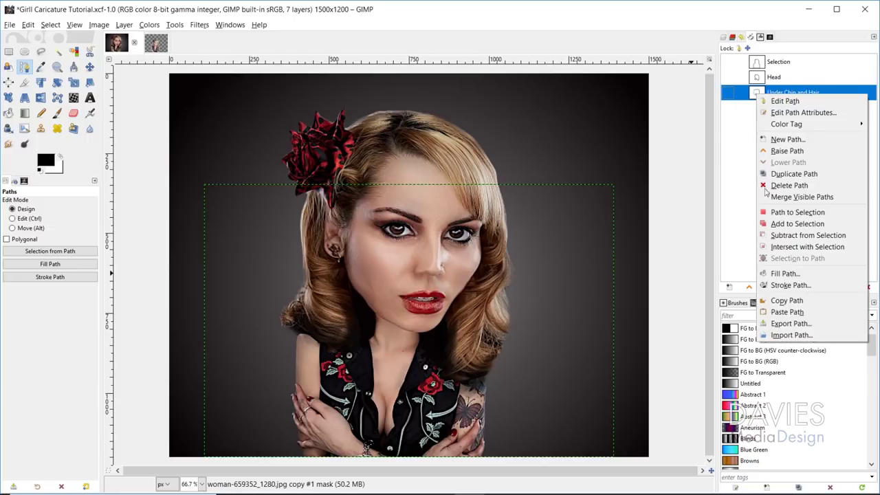
click(791, 323)
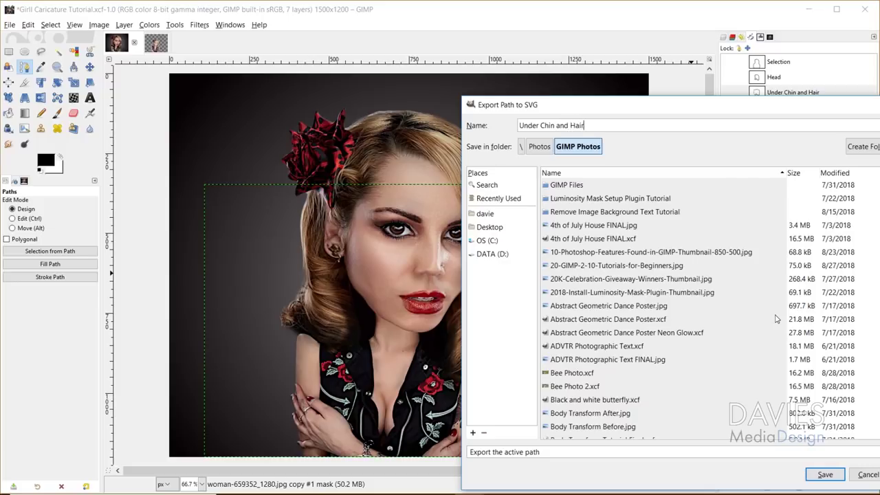
click(502, 255)
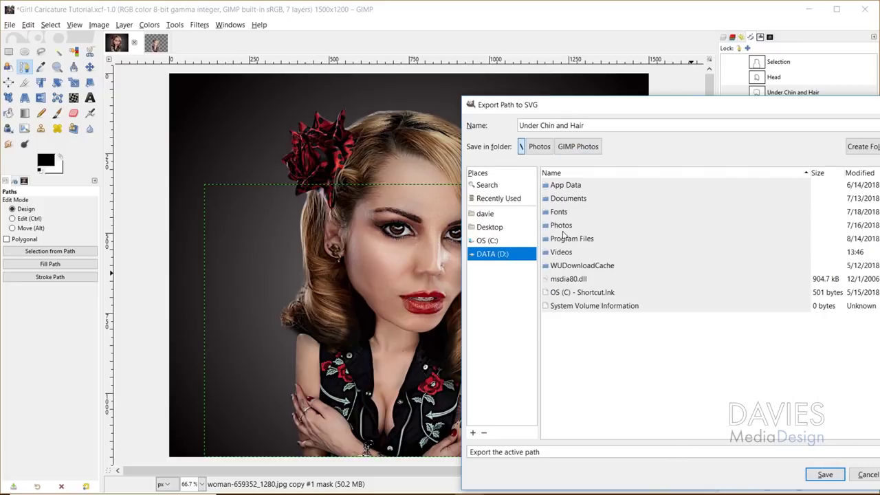
double_click(561, 226)
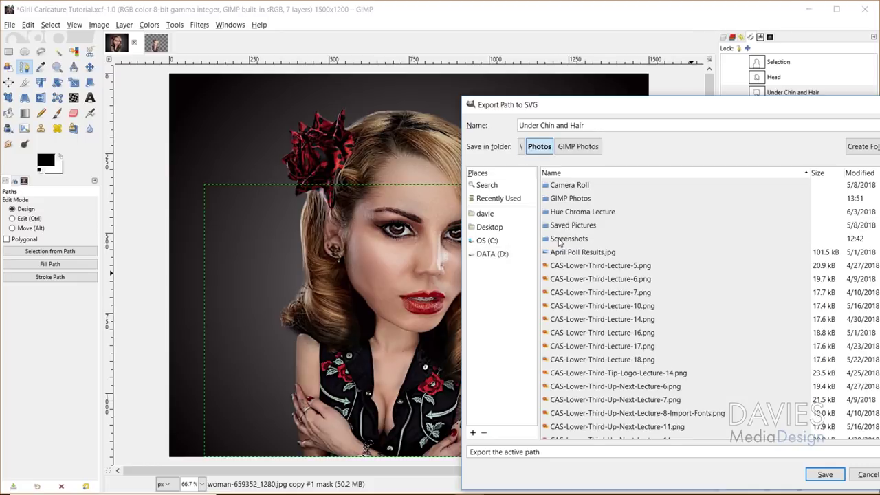
double_click(569, 198)
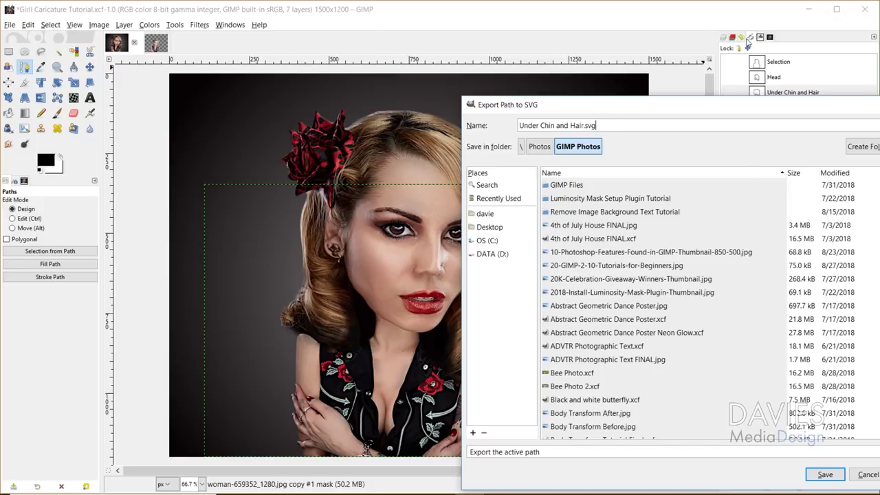
drag(702, 109, 668, 62)
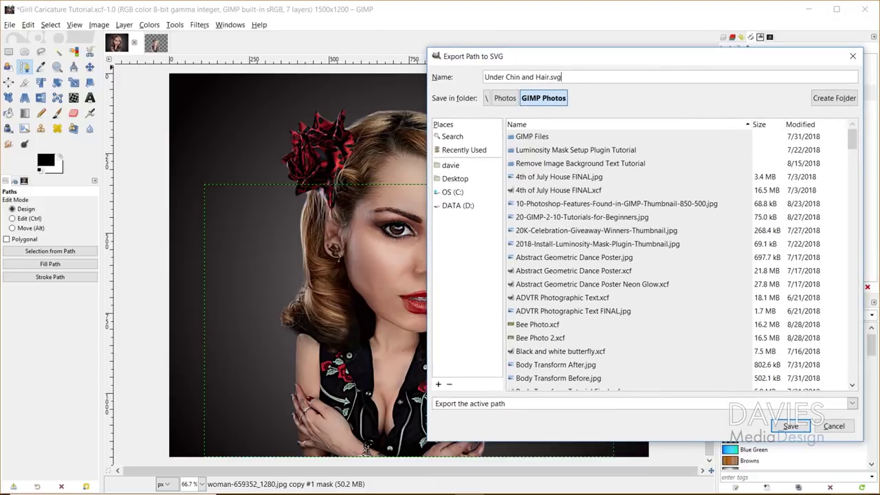
click(794, 429)
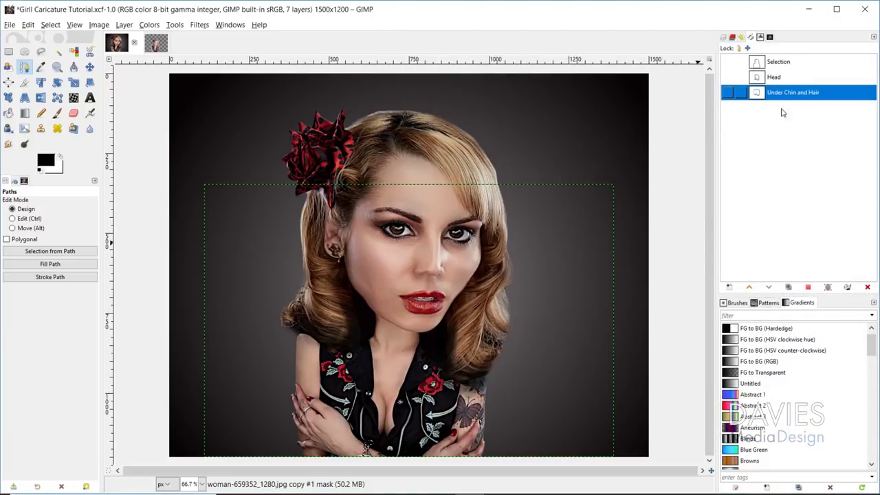
Import the path file Under Chin and Hair.svg into the woman-659352_1280 working image
click(161, 43)
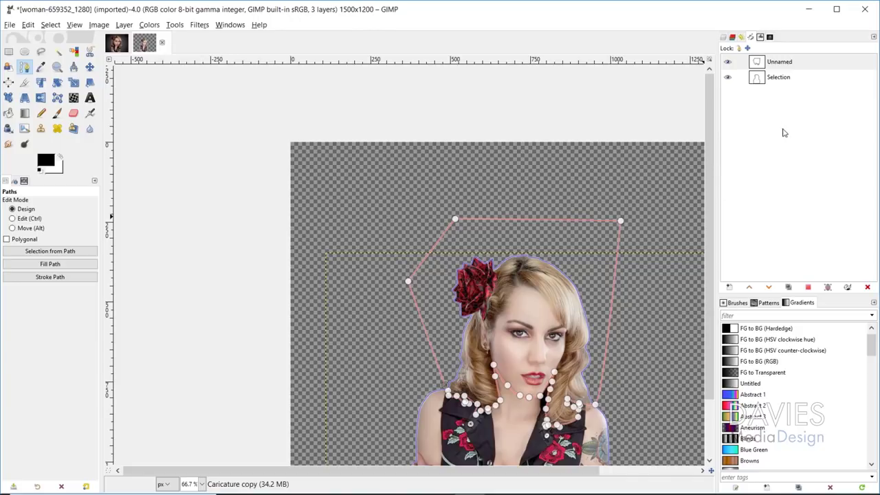
right_click(780, 160)
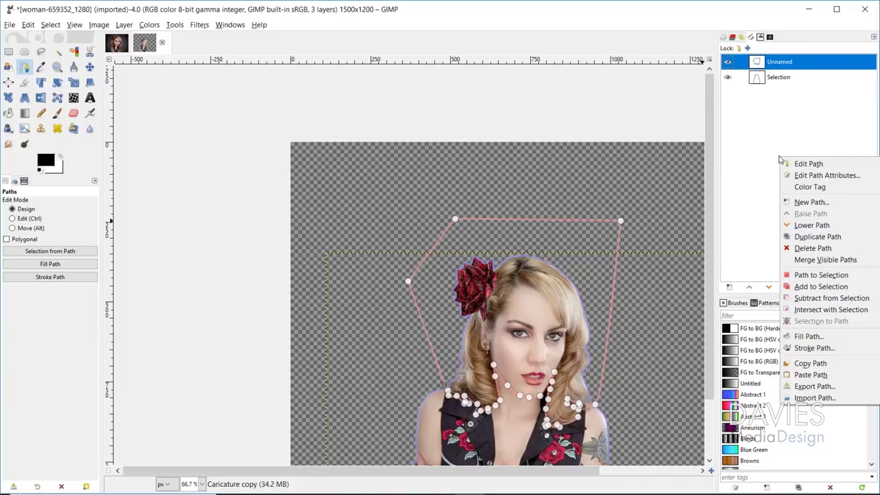
click(813, 398)
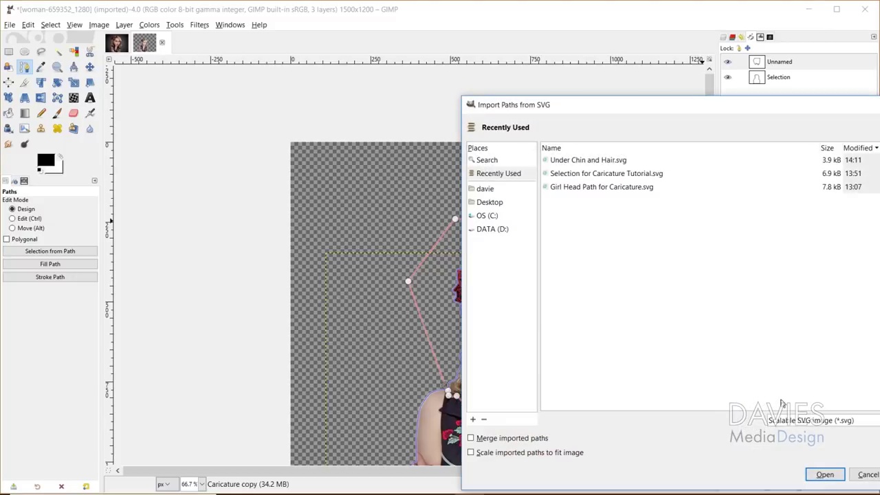
click(590, 160)
click(825, 474)
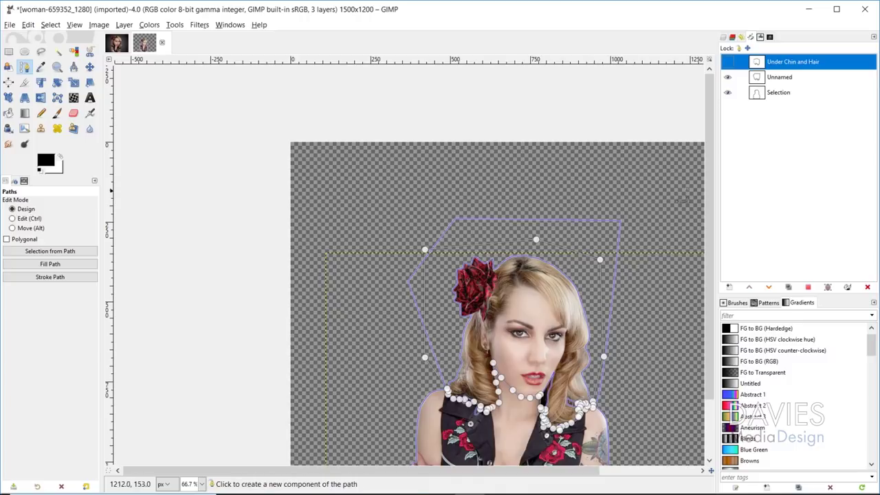
Show the imported Under Chin and Hair path, then hide and delete the hand-drawn Unnamed path
click(727, 61)
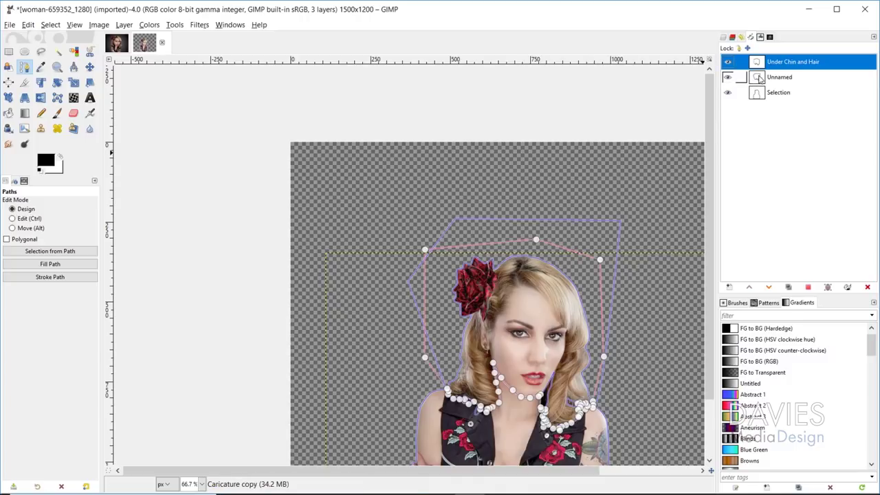
click(755, 77)
click(727, 77)
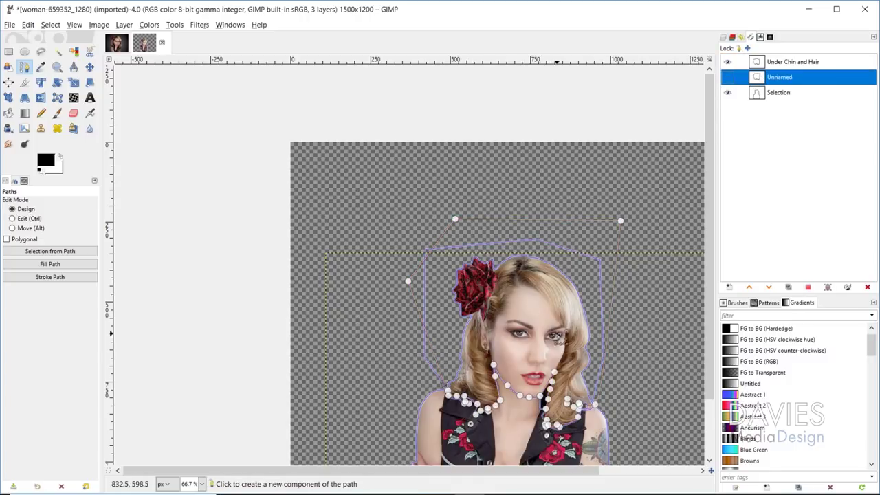
click(867, 287)
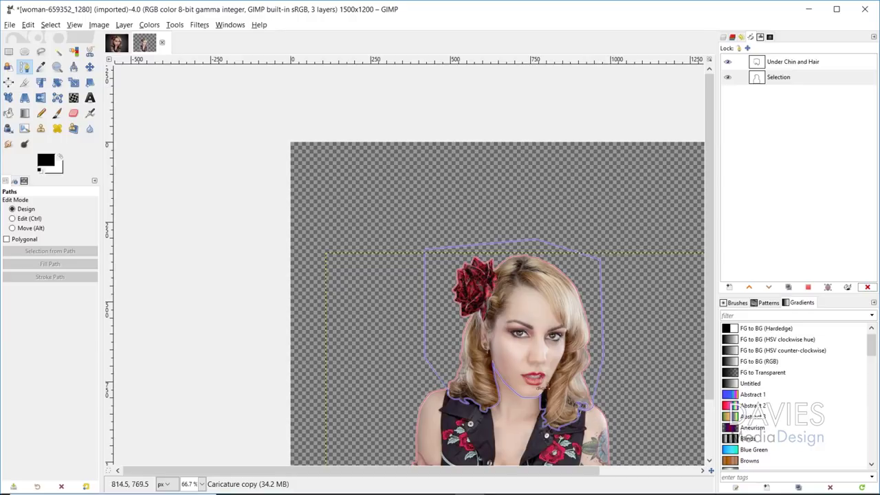
Convert the Selection path outlining the woman's whole figure into a selection
click(57, 67)
click(521, 403)
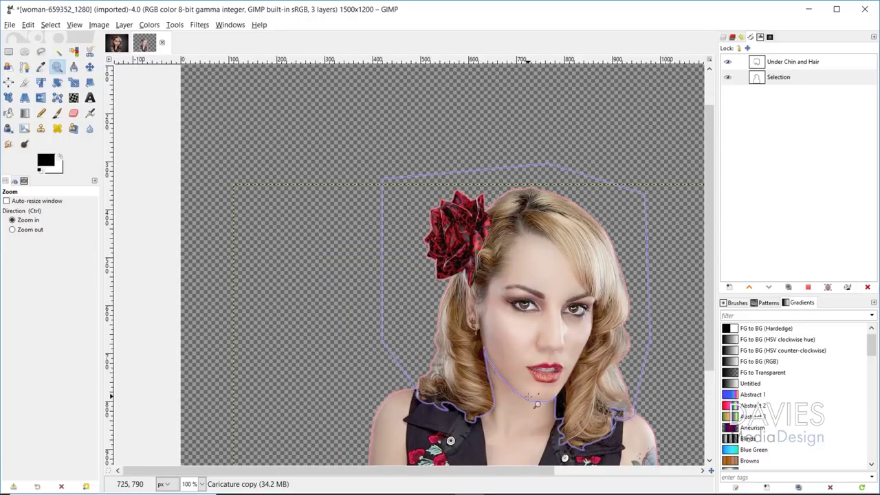
click(499, 440)
scroll(447, 457, up, 3)
ctrl+click(581, 383)
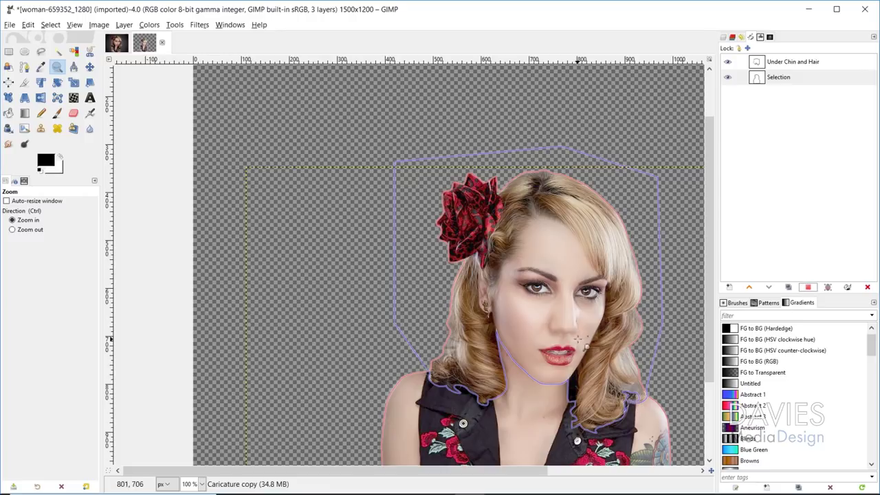
click(762, 80)
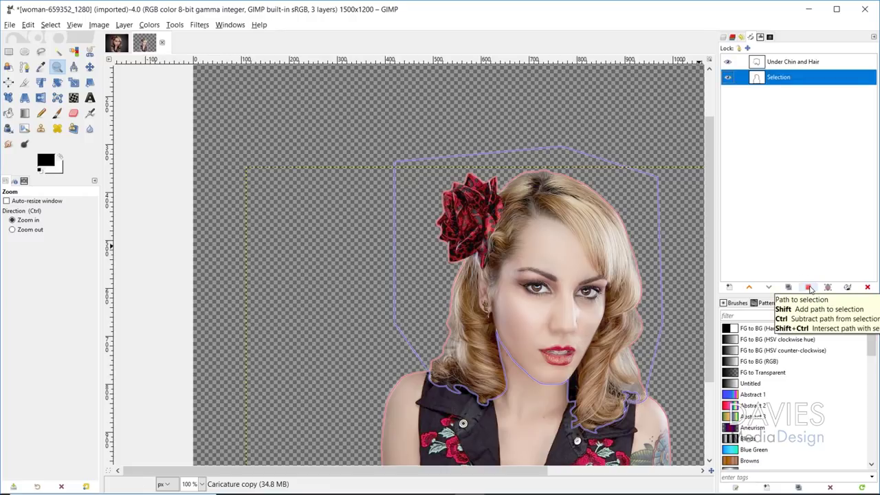
click(809, 288)
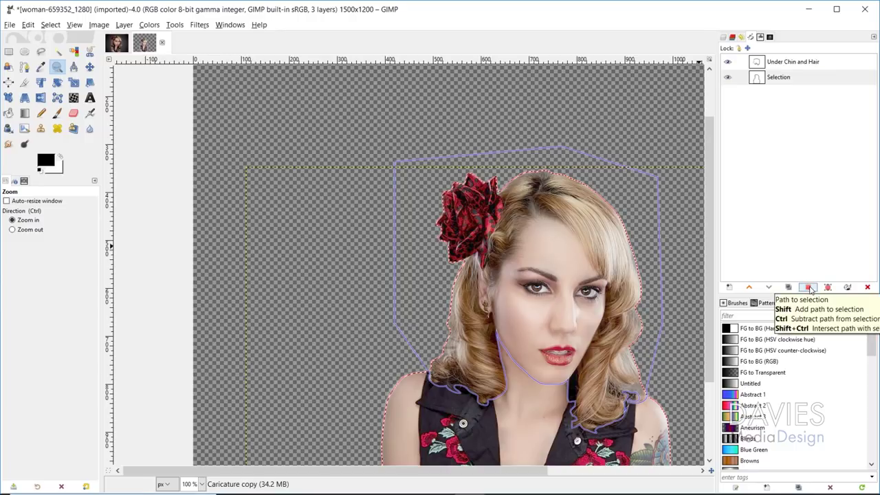
scroll(612, 150, down, 3)
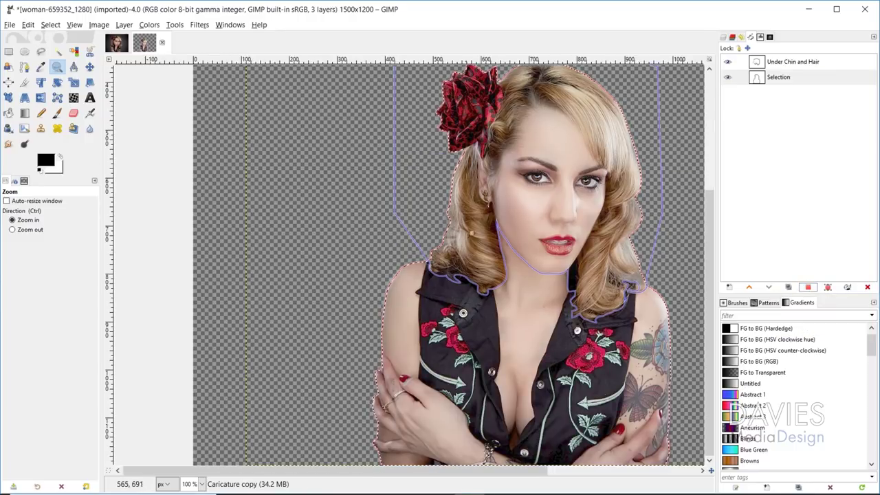
scroll(684, 381, up, 3)
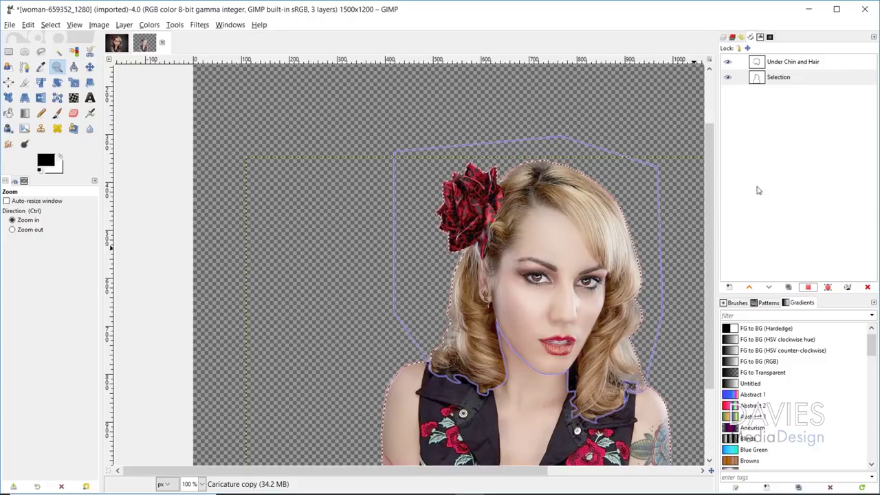
Intersect the selection with the Under Chin and Hair path to keep only the head and hair, and hide both paths
click(742, 62)
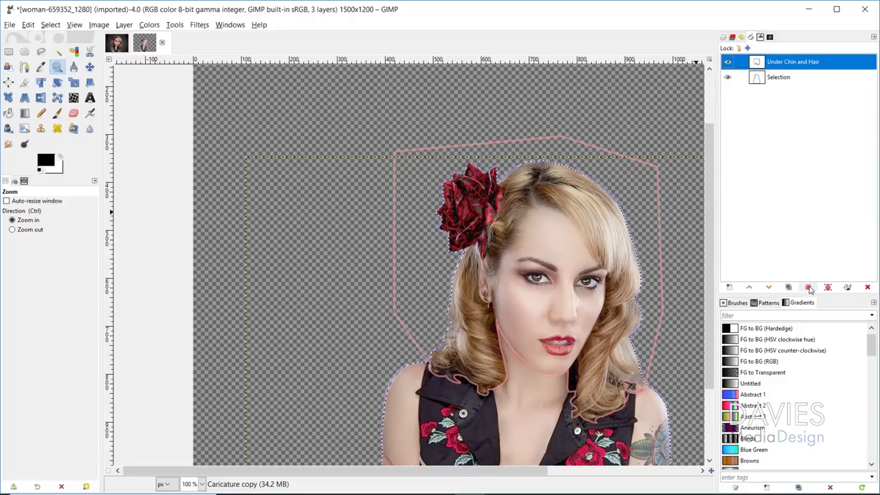
click(809, 287)
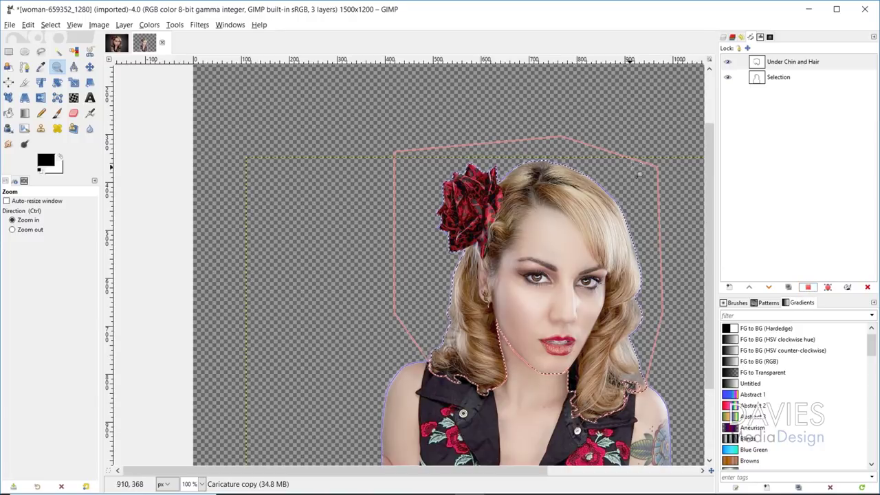
click(729, 62)
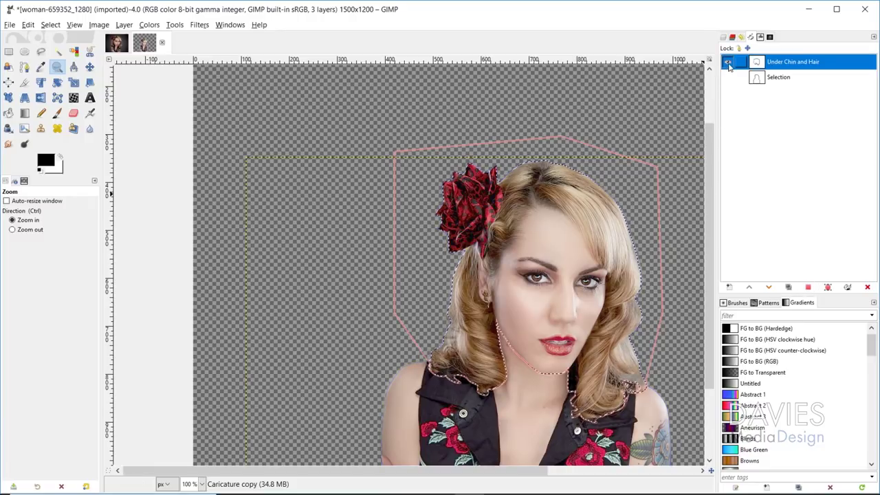
scroll(564, 315, down, 3)
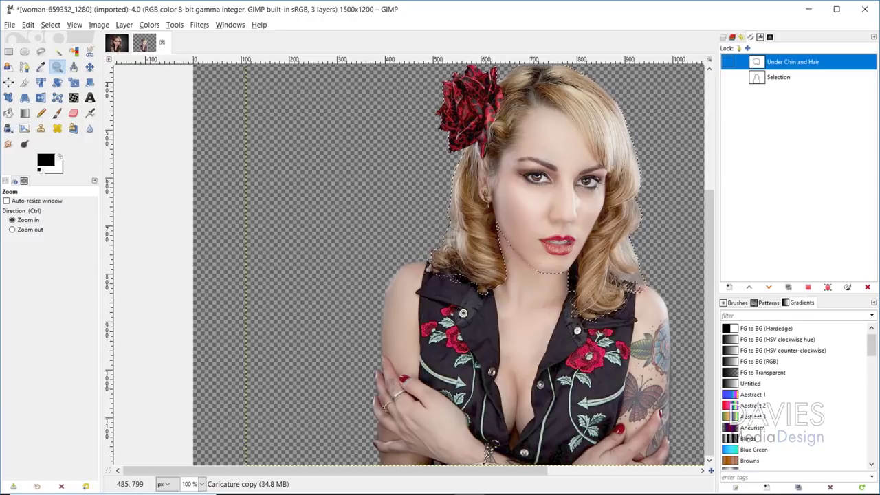
Hide the Caricature copy layer and add an alpha channel to the Caricature layer
click(724, 38)
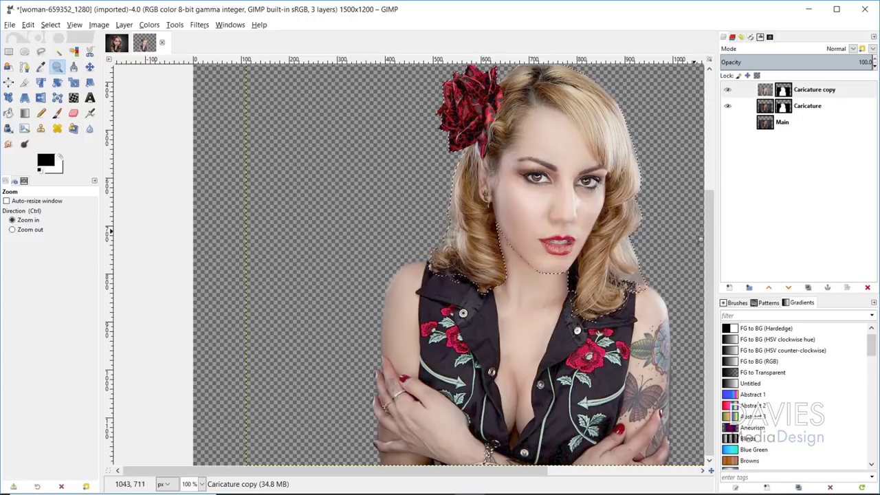
scroll(616, 255, up, 3)
scroll(571, 261, down, 3)
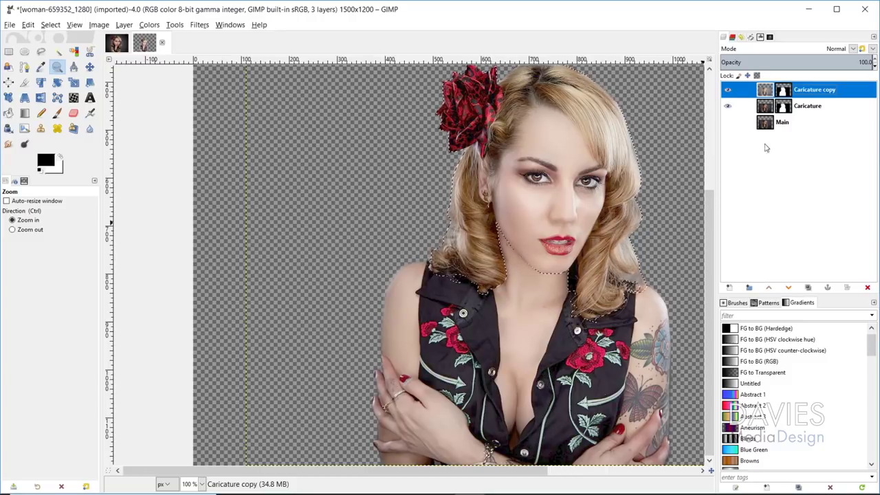
click(765, 108)
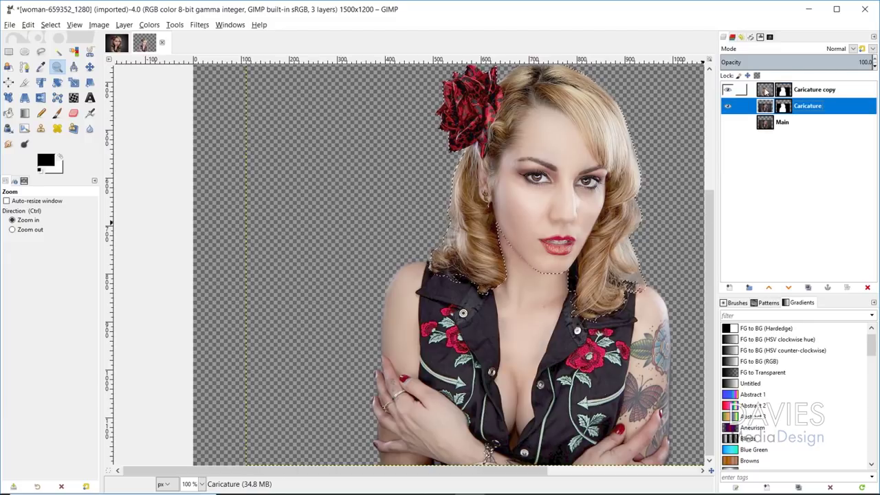
click(729, 91)
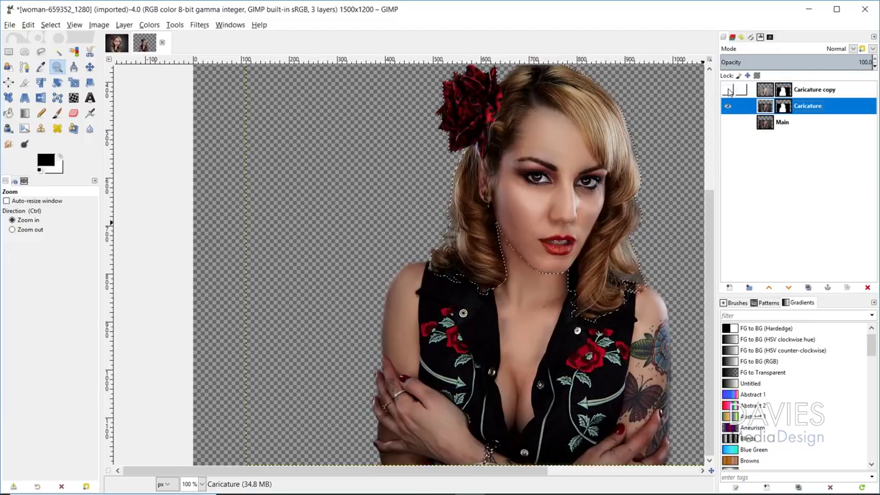
right_click(766, 108)
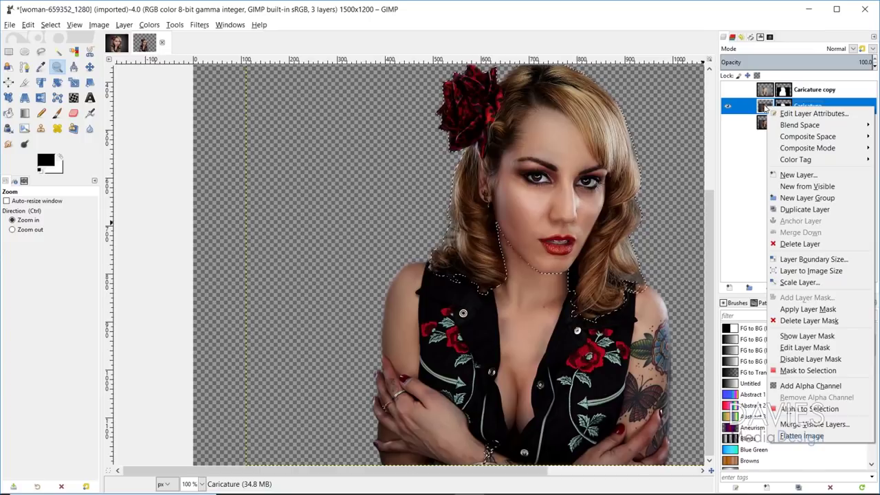
click(810, 386)
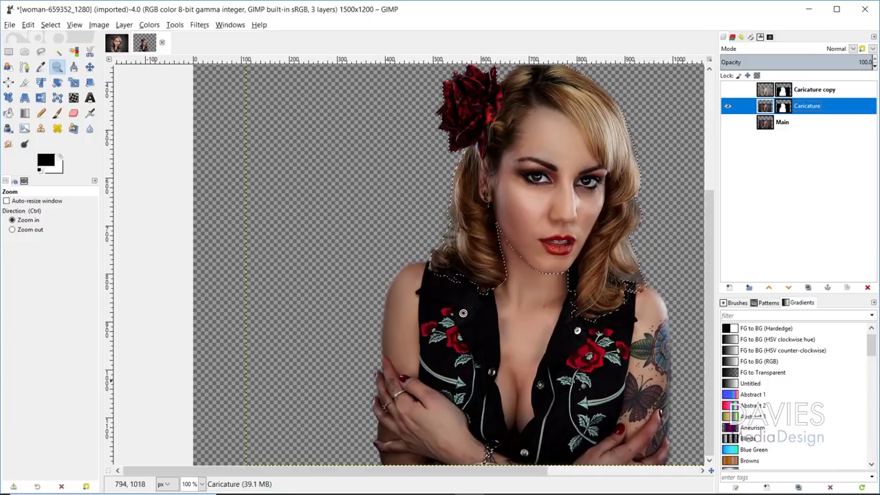
Cut the selected head and hair from the Caricature layer, clear the selection, and paste them back as a floating selection
key(ctrl+x)
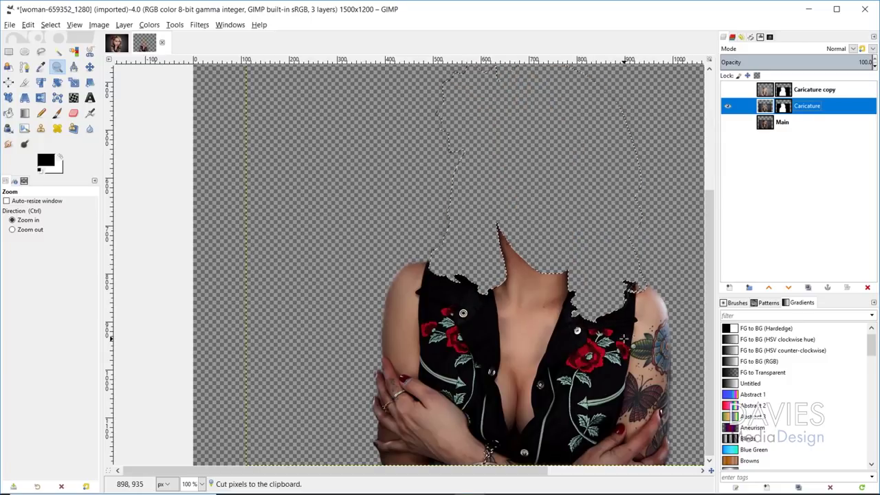
key(ctrl+shift+a)
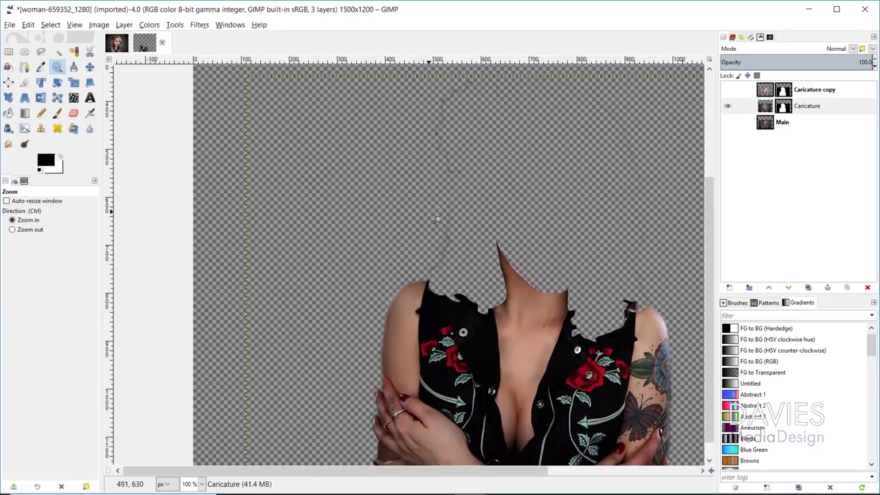
key(ctrl+v)
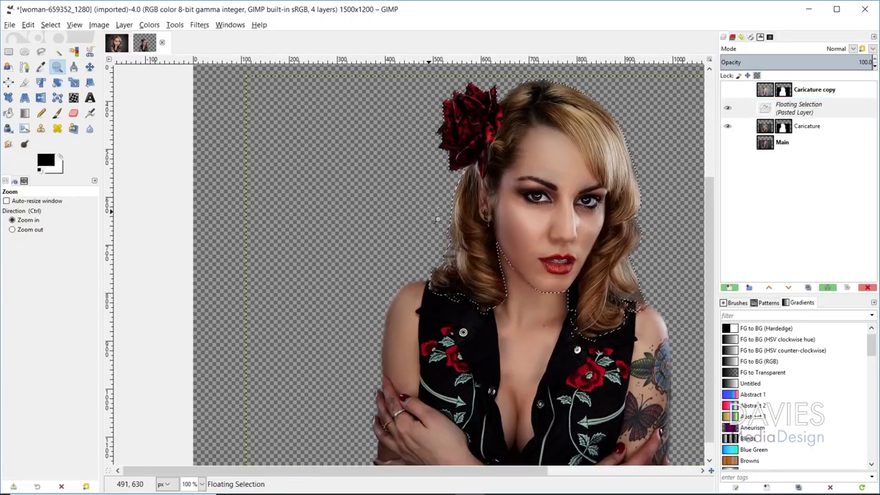
Turn the pasted floating selection into a new layer and name it "Floating Head"
click(28, 25)
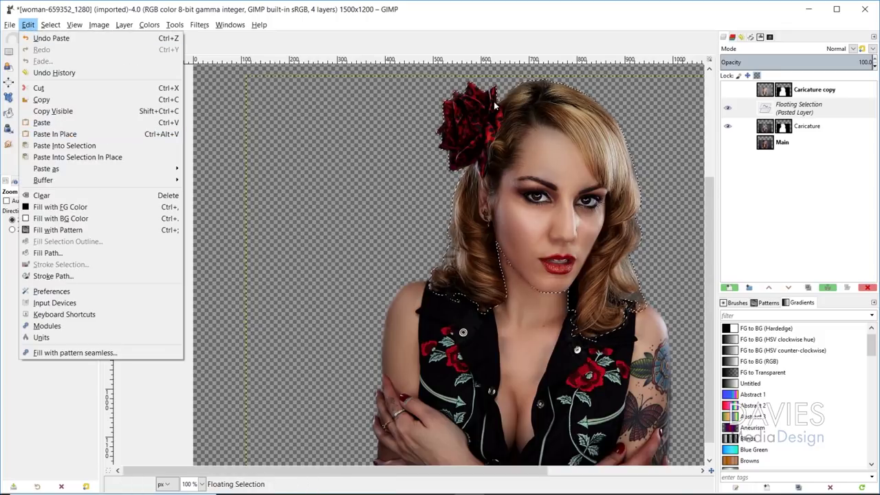
click(538, 26)
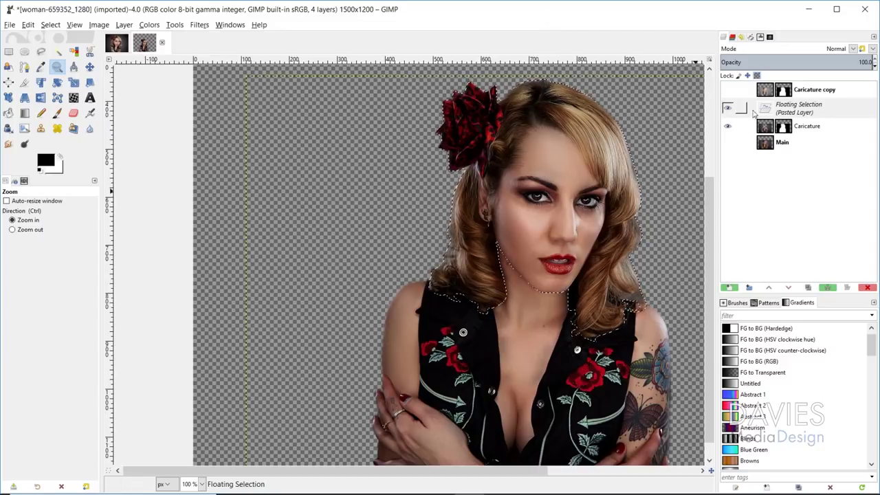
click(729, 288)
double_click(791, 107)
text(Floating Hea)
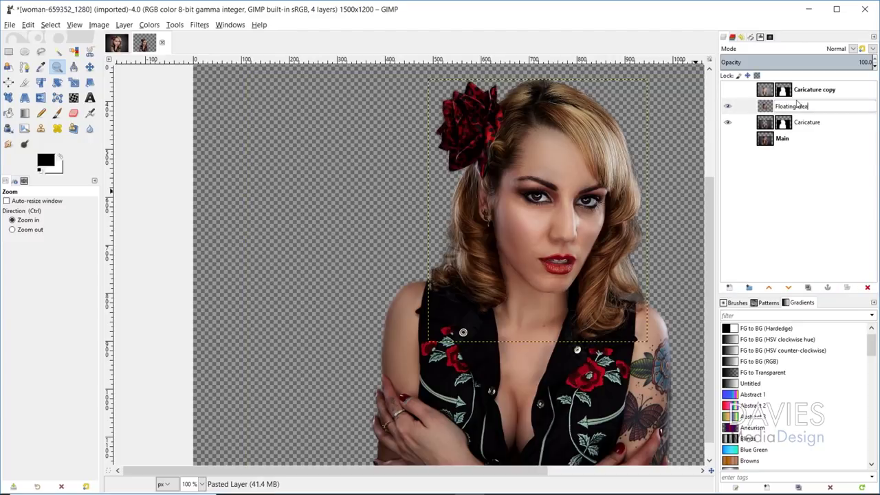
text(d)
key(Return)
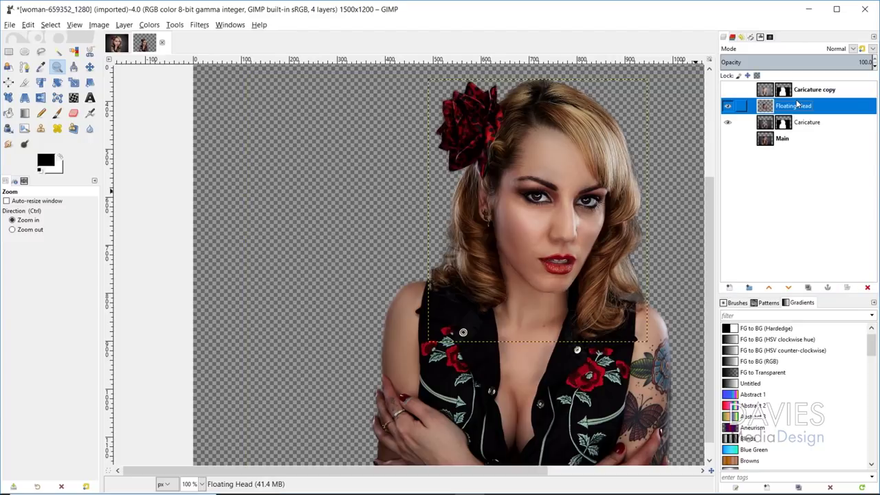
Toggle the visibility of the Caricature and Floating Head layers to check that the head is separated from the body
click(729, 123)
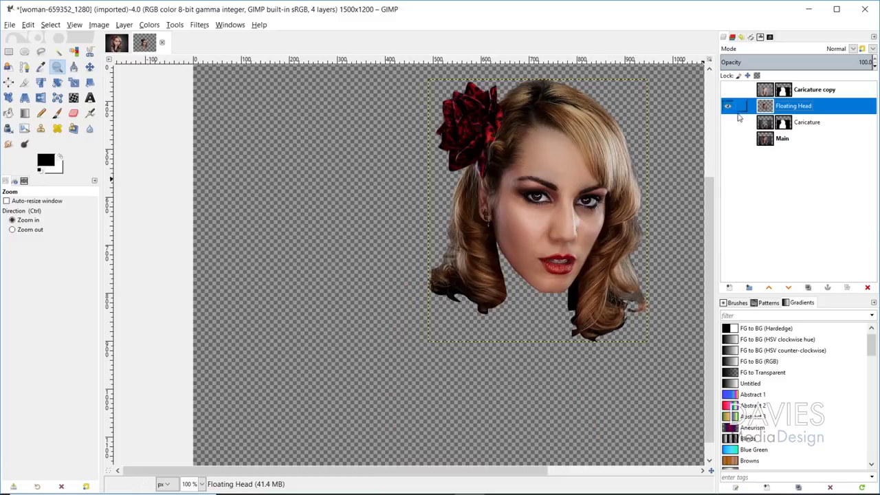
click(728, 105)
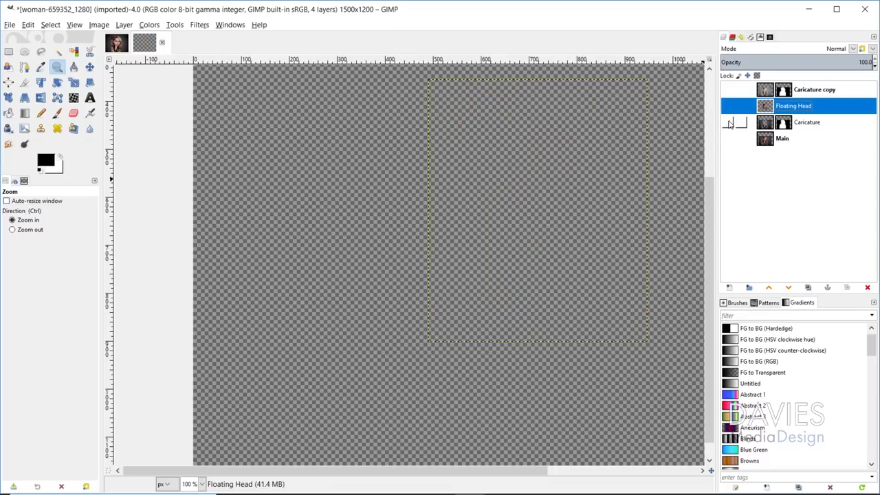
click(729, 122)
click(728, 106)
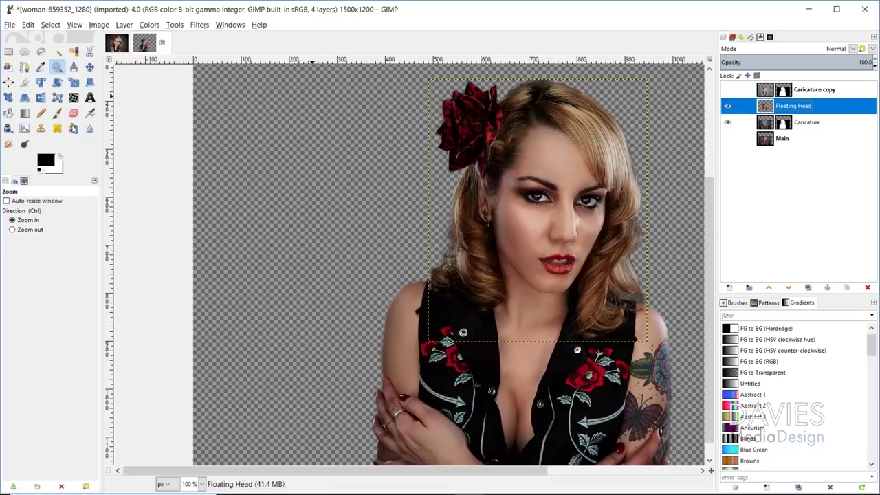
Scale the Floating Head layer up proportionally to 728 × 873 px and move it upward so the chin sits over the neck
ctrl+click(615, 246)
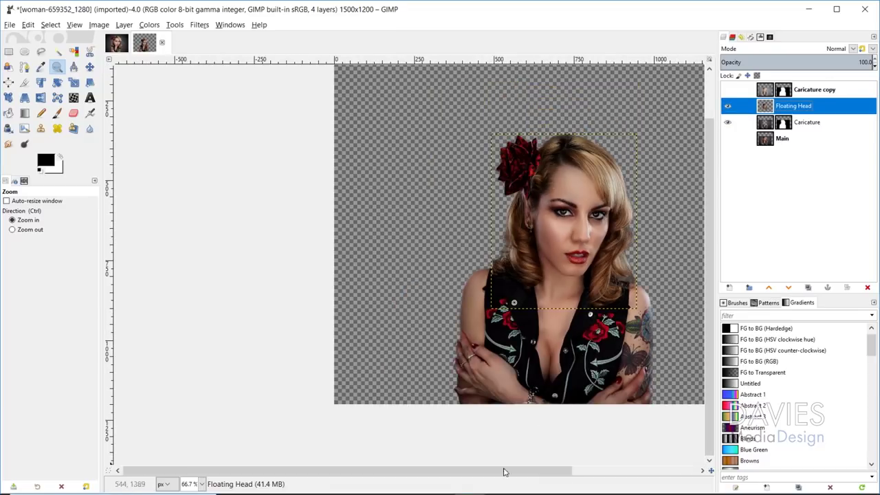
drag(489, 471, 509, 471)
scroll(381, 354, up, 1)
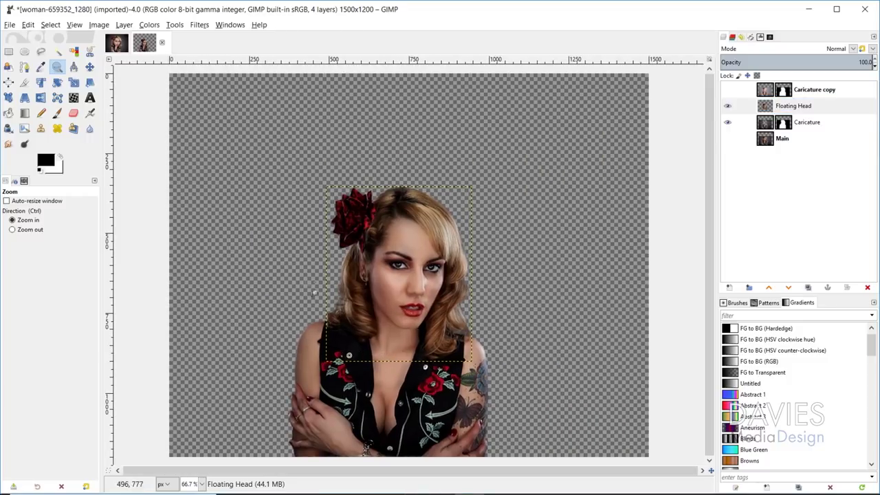
click(74, 82)
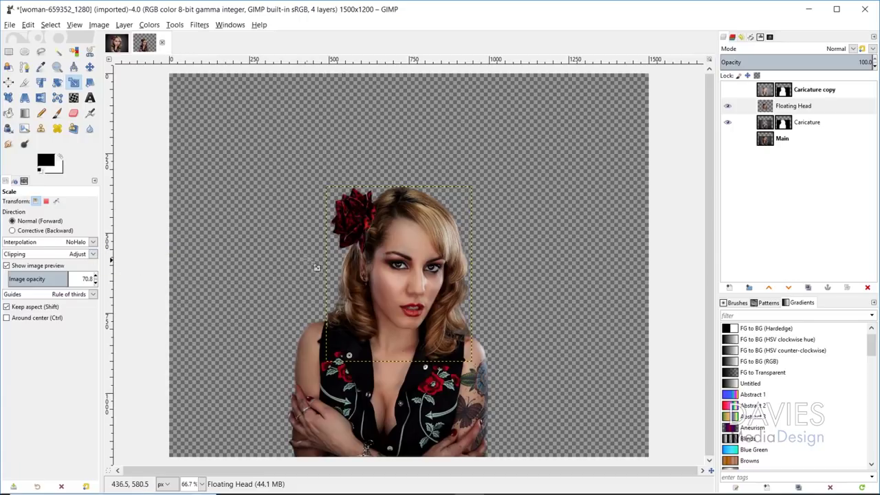
click(411, 252)
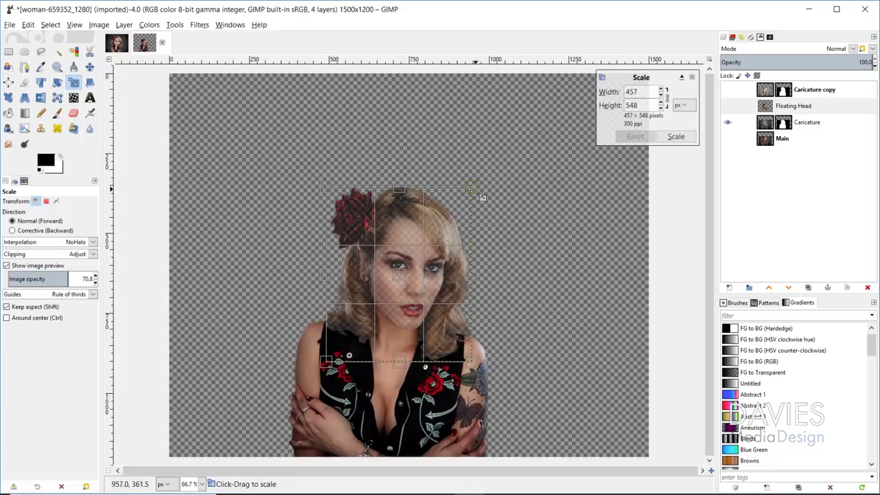
drag(480, 193, 589, 108)
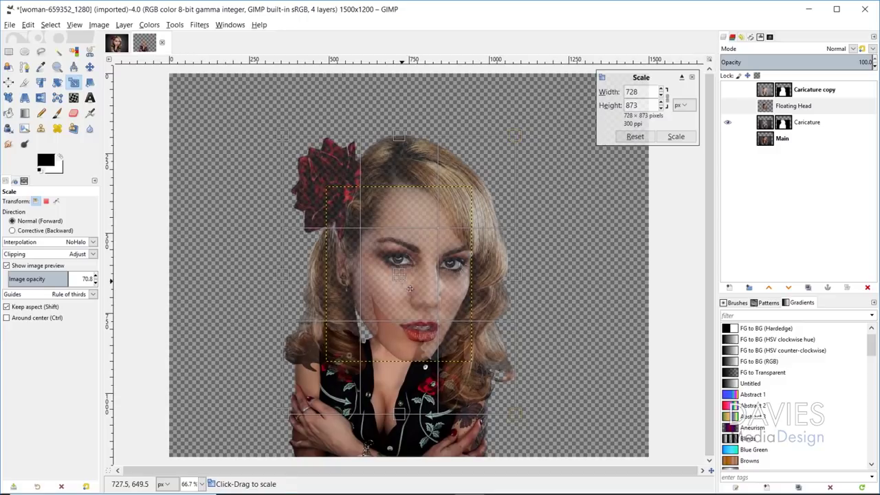
drag(405, 284, 402, 256)
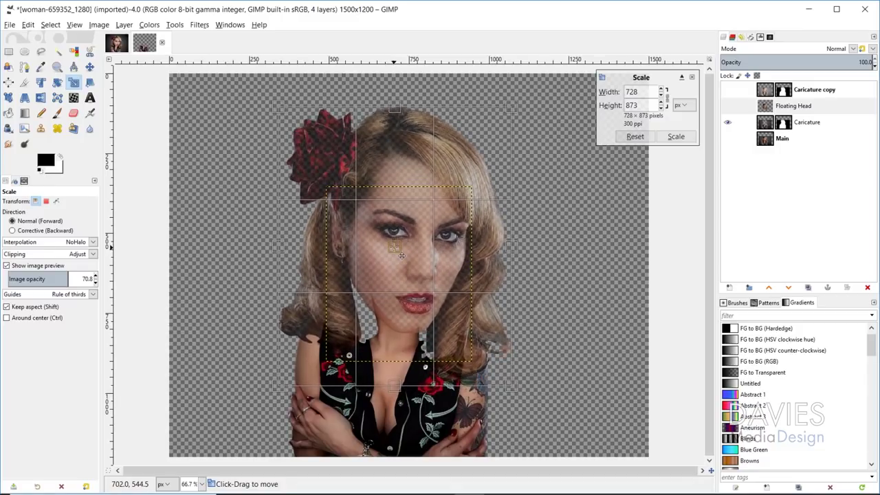
click(676, 136)
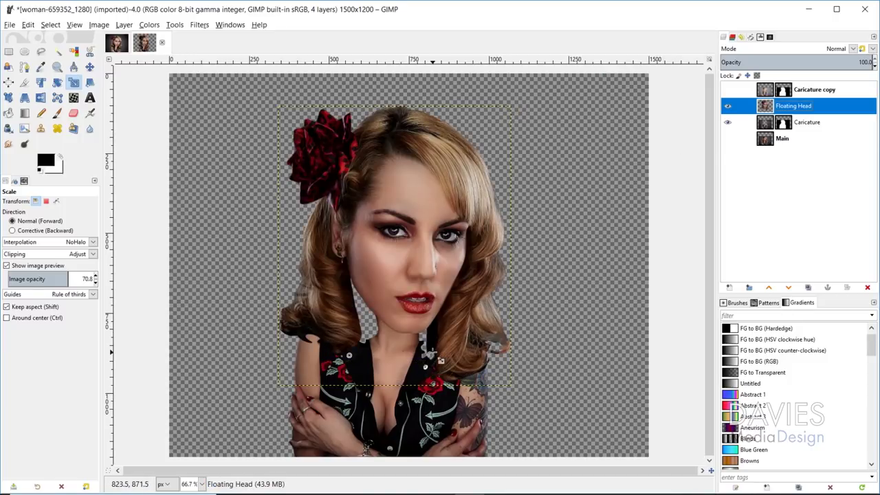
Enlarge the eye nearest the flower with Warp Transform in Grow area mode, reducing the brush size to 97
click(78, 98)
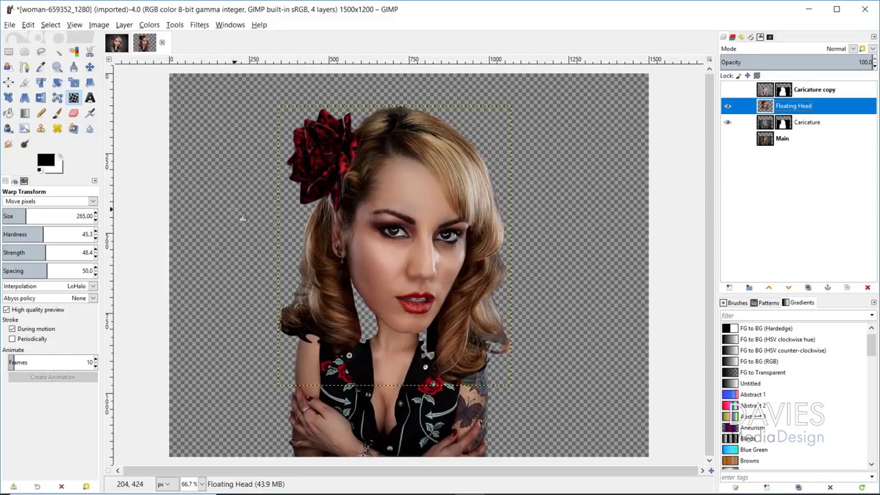
click(47, 203)
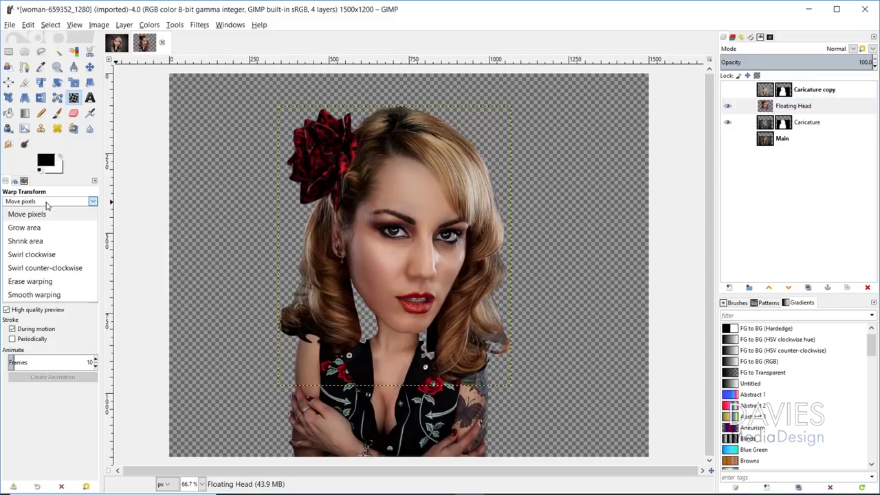
click(28, 228)
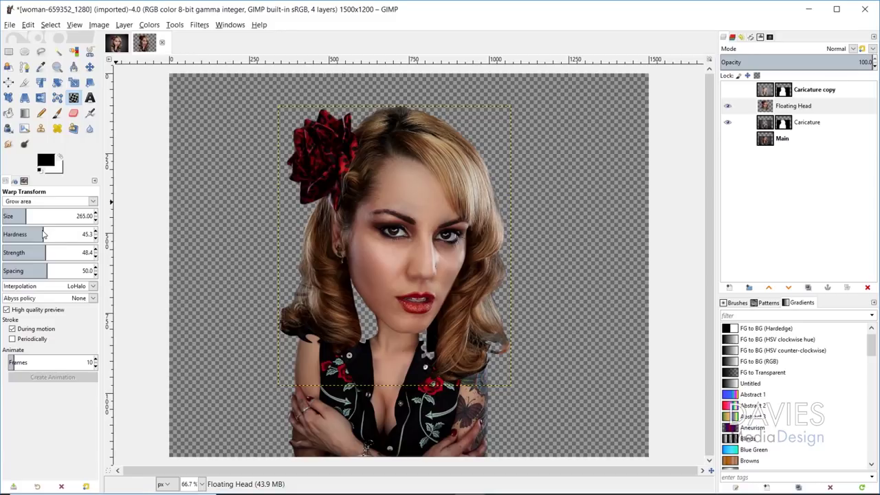
key(bracketleft)
key(bracketleft)
key(bracketleft)
key(bracketleft)
key(bracketleft)
key(bracketleft)
key(bracketleft)
key(bracketleft)
key(bracketleft)
key(bracketleft)
key(bracketleft)
key(bracketleft)
key(bracketleft)
key(bracketleft)
key(bracketleft)
key(bracketleft)
key(bracketleft)
key(bracketleft)
key(bracketleft)
key(bracketleft)
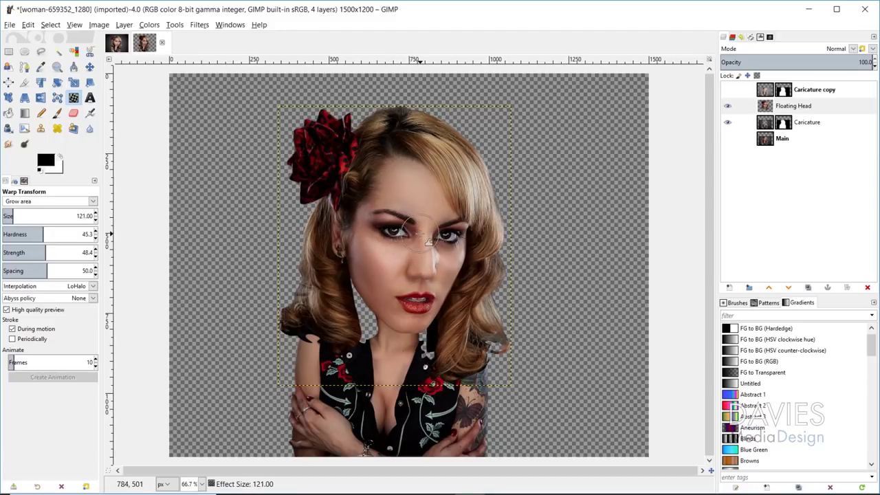
ctrl+scroll(427, 242, up, 2)
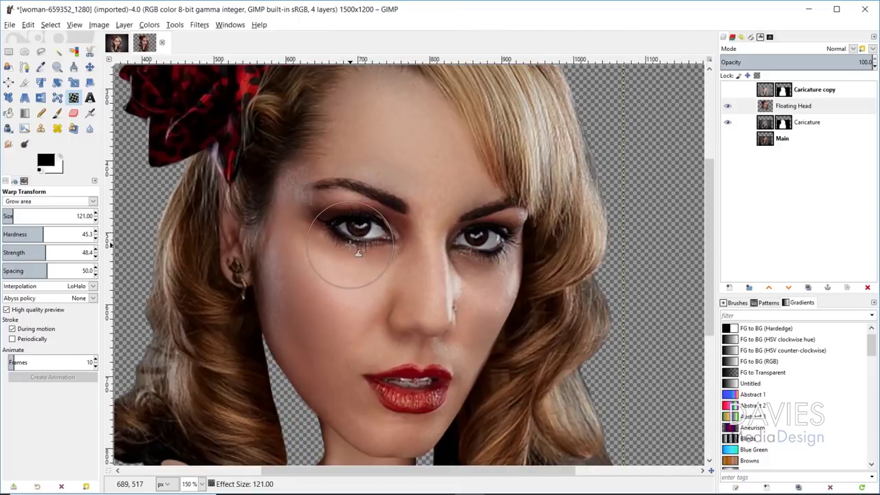
key(bracketleft)
mouse_move(359, 231)
mouse_down()
mouse_move(346, 220)
mouse_move(352, 230)
mouse_move(362, 228)
mouse_move(356, 222)
mouse_up()
key(ctrl+z)
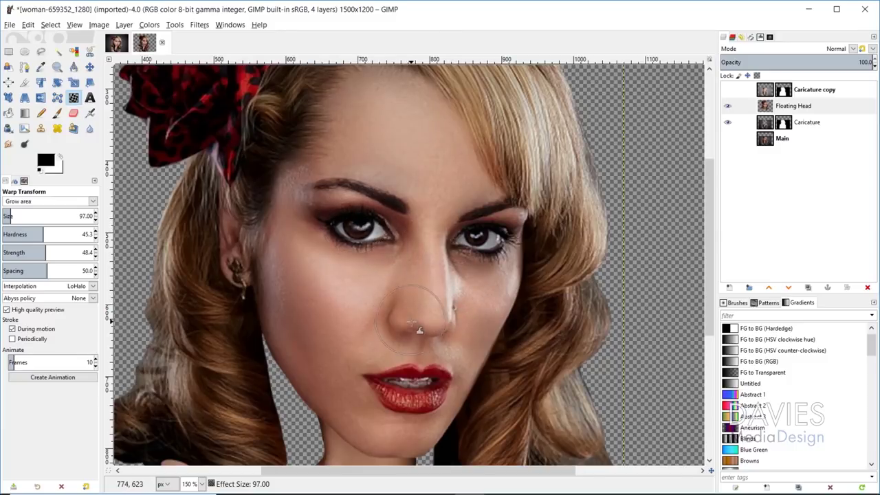
Enlarge the other eye with the Grow area warp, undoing the test strokes and lowering the strength to 34.3
drag(493, 277, 500, 276)
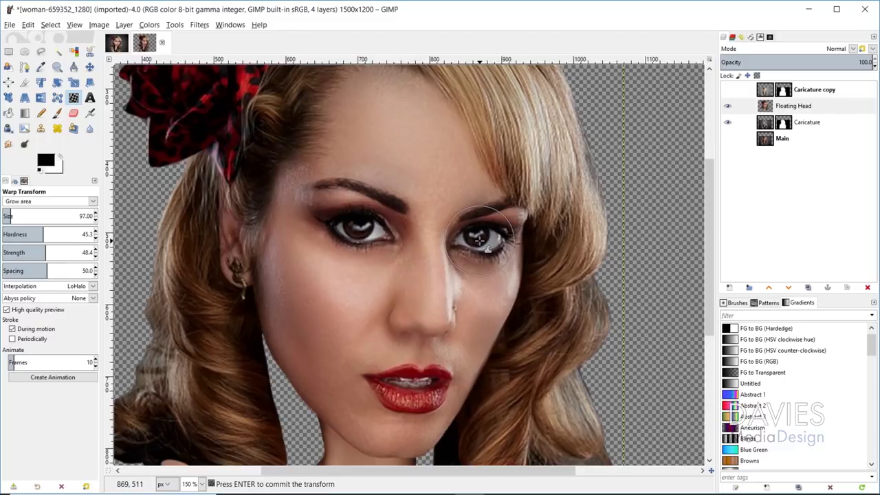
click(478, 243)
key(ctrl+z)
click(479, 240)
key(ctrl+z)
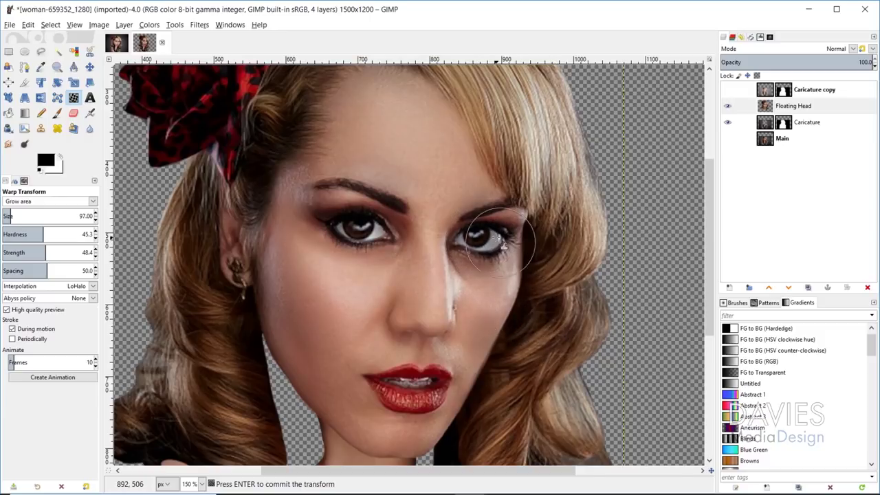
drag(45, 250, 33, 253)
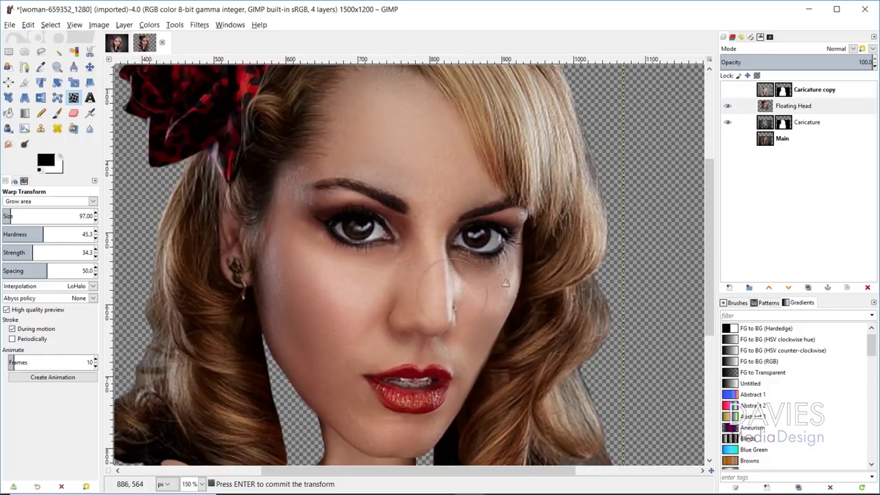
Try to enlarge the lower lip with Grow area warp strokes, raising the brush size to 37
scroll(289, 275, down, 3)
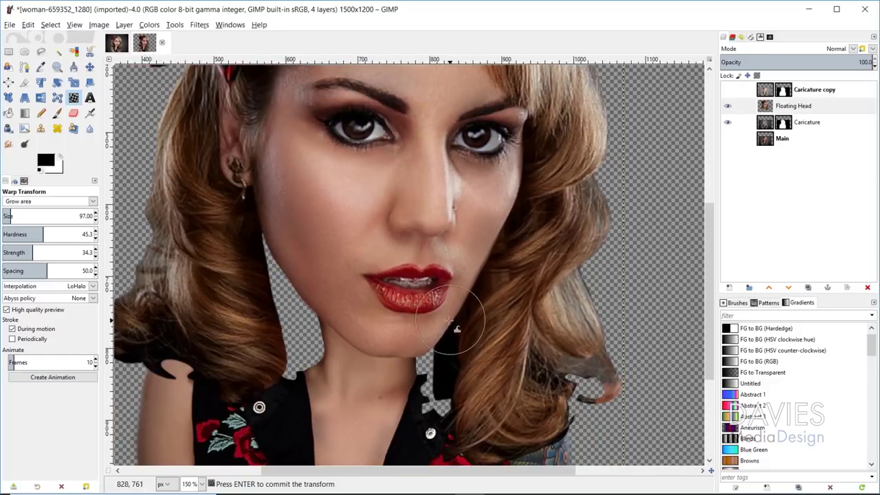
ctrl+scroll(412, 303, up, 4)
key(bracketleft)
key(bracketleft)
key(bracketleft)
key(bracketleft)
key(bracketleft)
key(bracketleft)
key(bracketleft)
key(bracketleft)
key(bracketleft)
key(bracketleft)
mouse_move(368, 317)
mouse_down()
mouse_move(301, 290)
mouse_move(291, 277)
mouse_move(295, 291)
mouse_move(284, 296)
mouse_move(347, 335)
mouse_move(436, 348)
mouse_move(505, 321)
mouse_move(535, 289)
mouse_move(529, 267)
mouse_up()
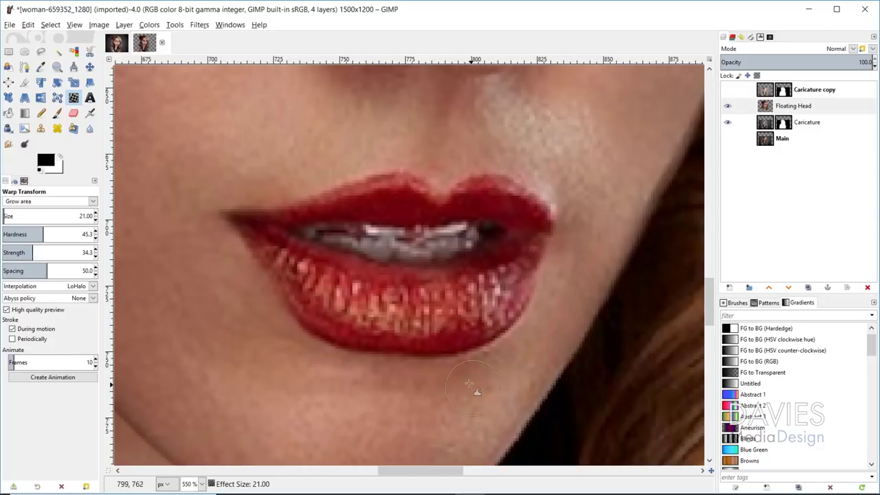
key(bracketright)
key(bracketright)
key(bracketright)
key(bracketright)
key(bracketright)
key(bracketright)
key(bracketright)
key(bracketright)
key(bracketright)
key(bracketright)
key(bracketright)
key(bracketright)
key(bracketright)
key(bracketright)
key(bracketright)
key(bracketright)
mouse_move(505, 301)
mouse_down()
mouse_move(440, 331)
mouse_move(337, 338)
mouse_move(251, 248)
mouse_up()
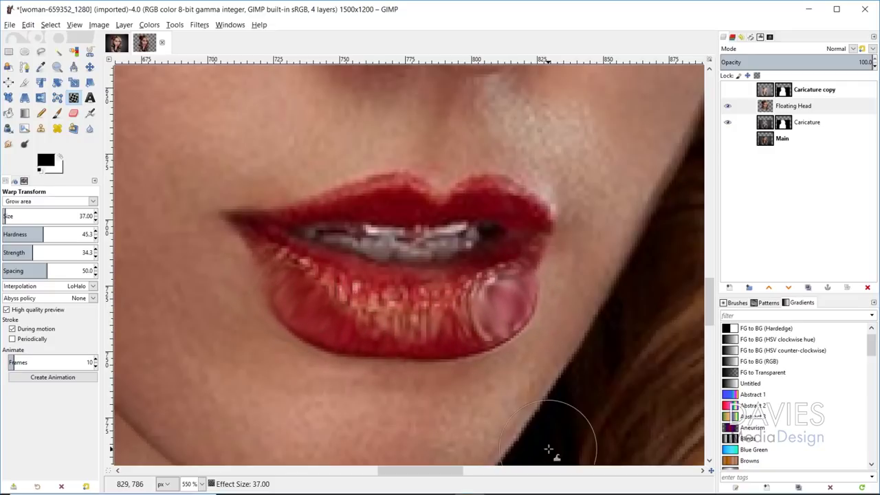
Try to enlarge the upper lip with the Grow area warp at a brush size of 21
key(bracketleft)
key(bracketleft)
key(bracketleft)
key(bracketleft)
key(bracketleft)
key(bracketleft)
key(bracketleft)
key(bracketleft)
key(bracketleft)
key(bracketleft)
key(bracketleft)
key(bracketleft)
key(bracketleft)
key(bracketleft)
key(bracketleft)
key(bracketleft)
key(bracketleft)
key(bracketleft)
key(bracketleft)
key(bracketleft)
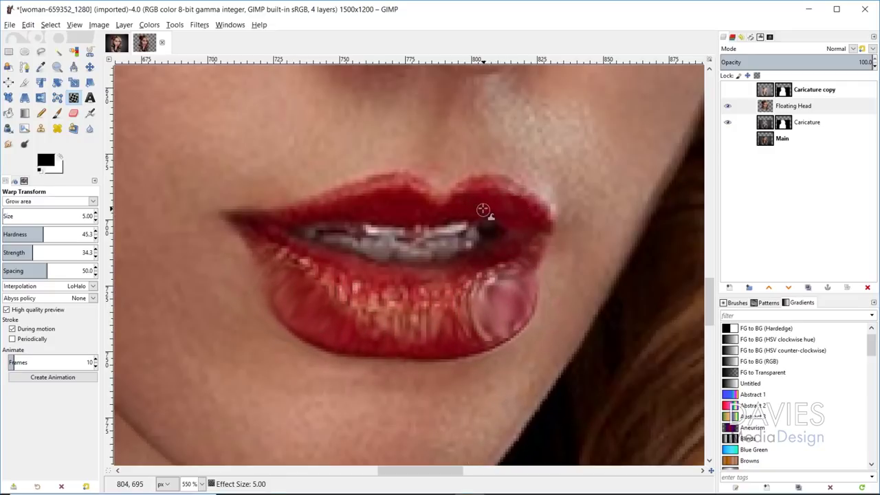
key(bracketright)
key(bracketright)
key(bracketright)
key(bracketright)
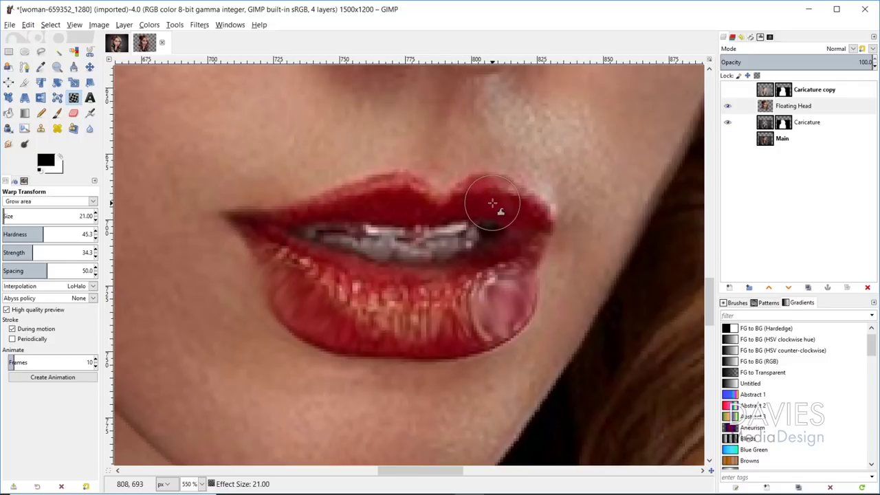
key(bracketright)
key(bracketright)
key(bracketright)
key(bracketright)
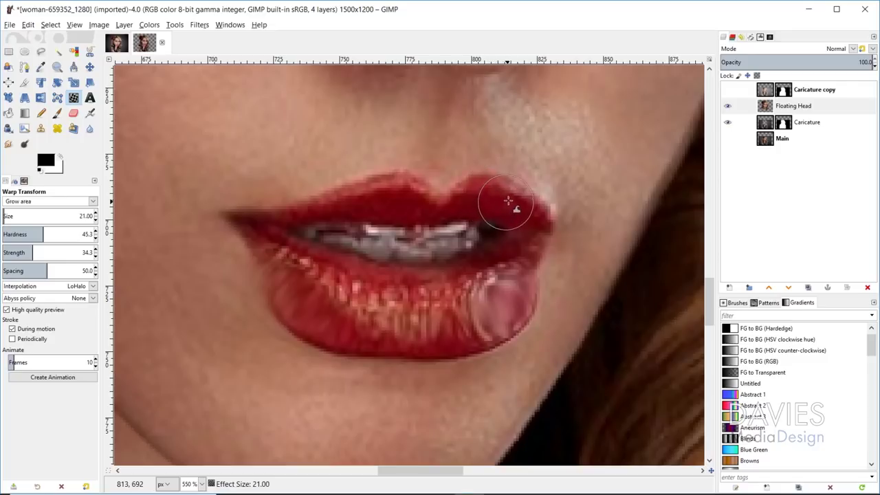
mouse_move(516, 213)
mouse_down()
mouse_move(531, 231)
mouse_move(429, 244)
mouse_move(386, 189)
mouse_move(381, 200)
mouse_move(358, 192)
mouse_move(361, 203)
mouse_move(335, 199)
mouse_move(274, 223)
mouse_up()
Enlarge the lower lip with a Grow area warp stroke along it, using a slightly larger brush
scroll(337, 172, down, 5)
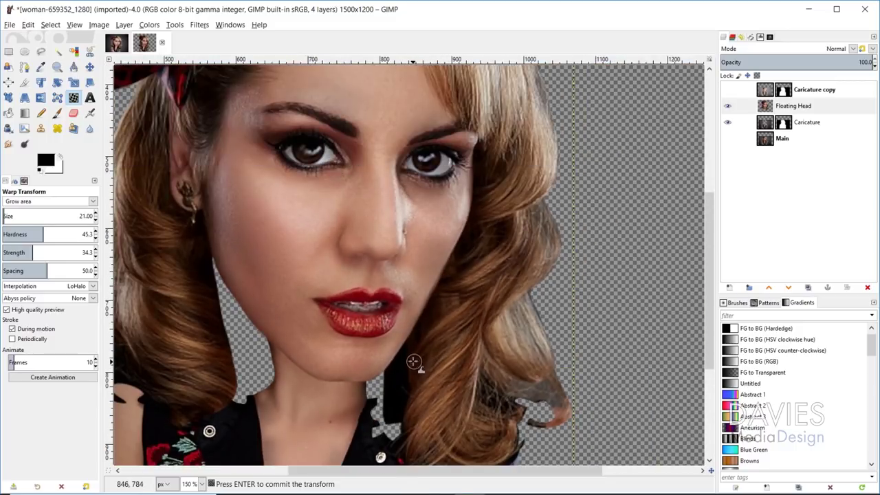
scroll(385, 385, up, 3)
scroll(379, 395, down, 3)
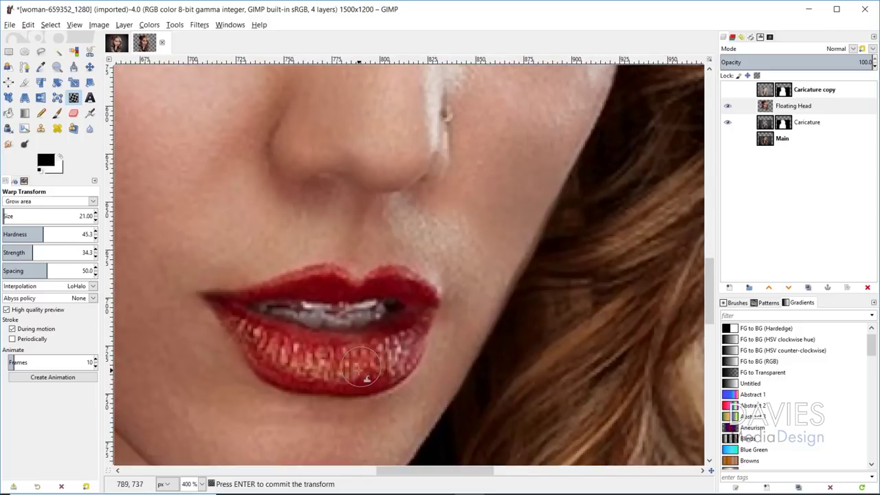
key(bracketright)
key(bracketright)
key(bracketright)
mouse_move(257, 343)
mouse_down()
mouse_move(290, 383)
mouse_move(406, 348)
mouse_move(389, 383)
mouse_move(359, 392)
mouse_move(289, 380)
mouse_up()
Enlarge the upper lip with a smaller Grow area warp brush and commit the warp of the face
key(bracketleft)
key(bracketleft)
key(bracketleft)
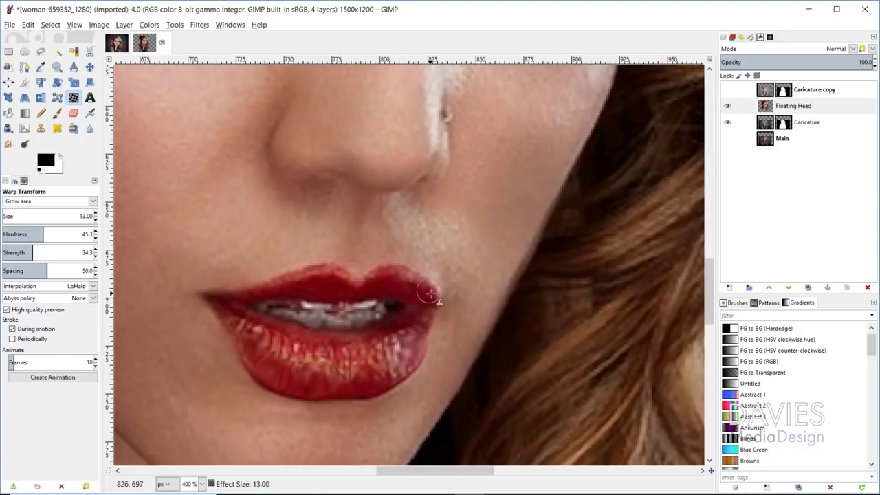
drag(411, 282, 243, 298)
scroll(261, 222, down, 4)
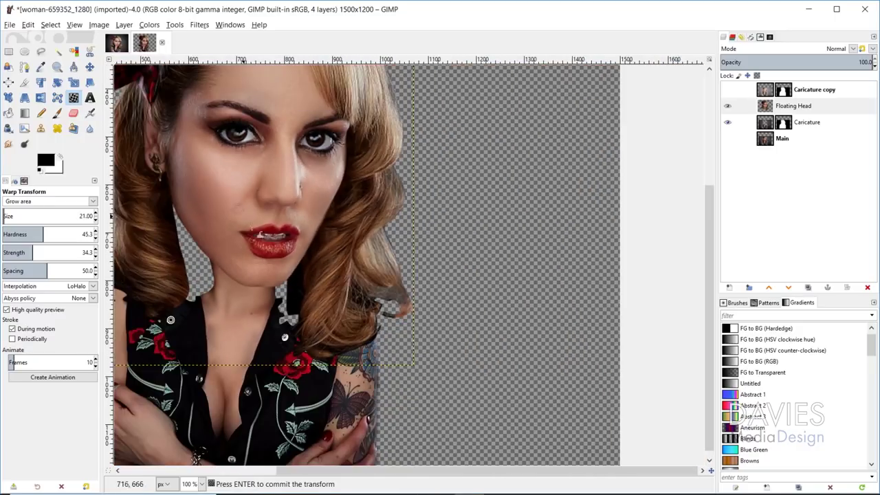
scroll(341, 323, up, 3)
drag(485, 469, 402, 481)
key(Return)
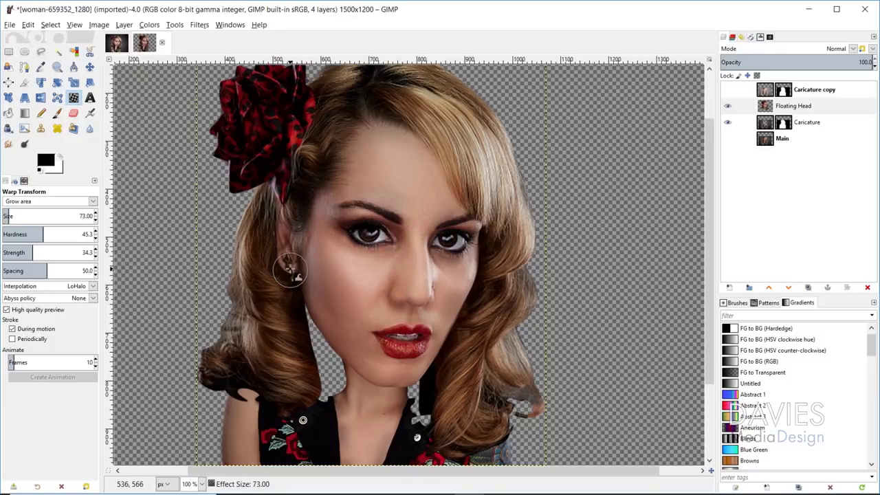
Enlarge the visible ear and its earring with Grow area warp strokes
drag(289, 253, 280, 210)
drag(297, 266, 278, 219)
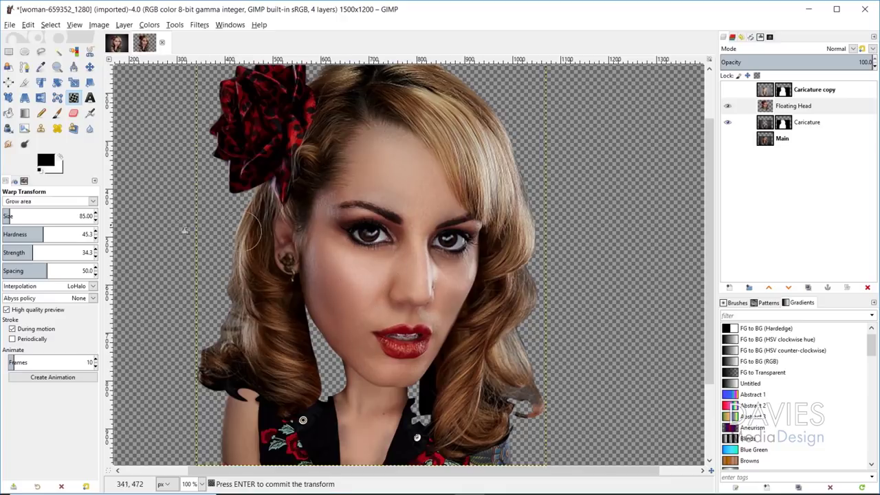
Shrink the nose with a Shrink area warp stroke down it at a brush size of 105
click(92, 202)
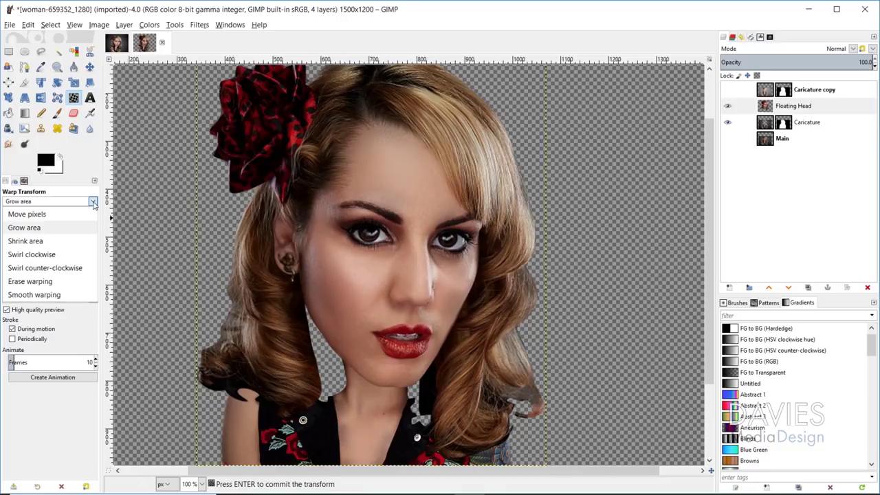
click(78, 241)
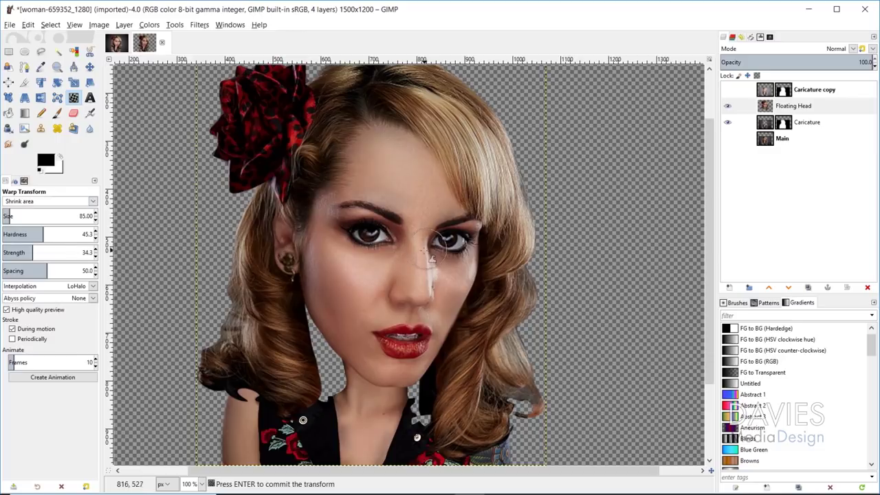
key(bracketright)
key(bracketright)
key(bracketright)
key(bracketright)
key(bracketright)
key(bracketright)
key(bracketright)
key(bracketright)
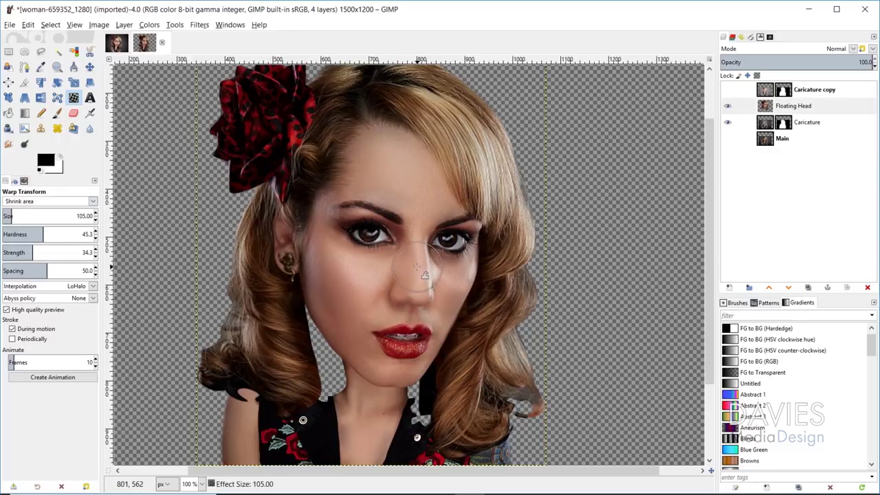
mouse_move(416, 278)
mouse_down()
mouse_move(460, 376)
mouse_move(412, 296)
mouse_up()
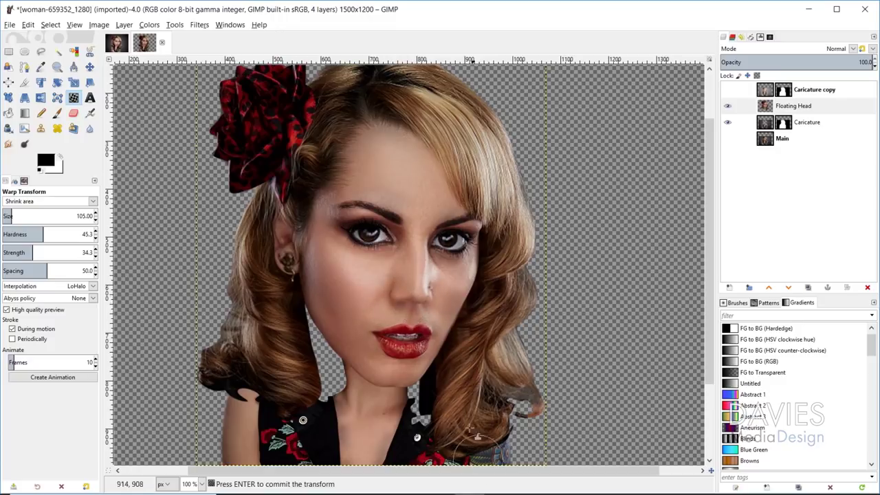
Shrink the red flower in the hair with Shrink area warp strokes at a brush size of 181
scroll(337, 240, up, 2)
key(bracketright)
key(bracketright)
key(bracketright)
key(bracketright)
key(bracketright)
key(bracketright)
key(bracketright)
key(bracketright)
key(bracketright)
key(bracketright)
key(bracketright)
key(bracketright)
key(bracketright)
key(bracketright)
key(bracketright)
key(bracketright)
key(bracketright)
key(bracketright)
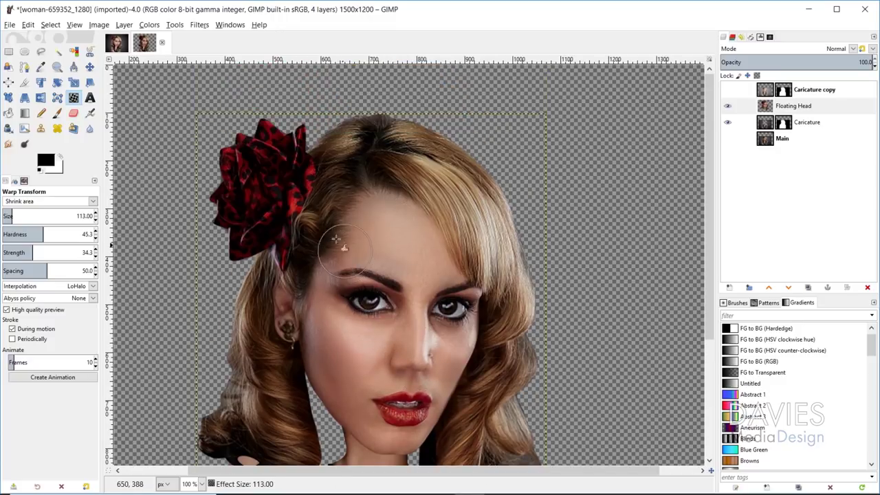
key(bracketright)
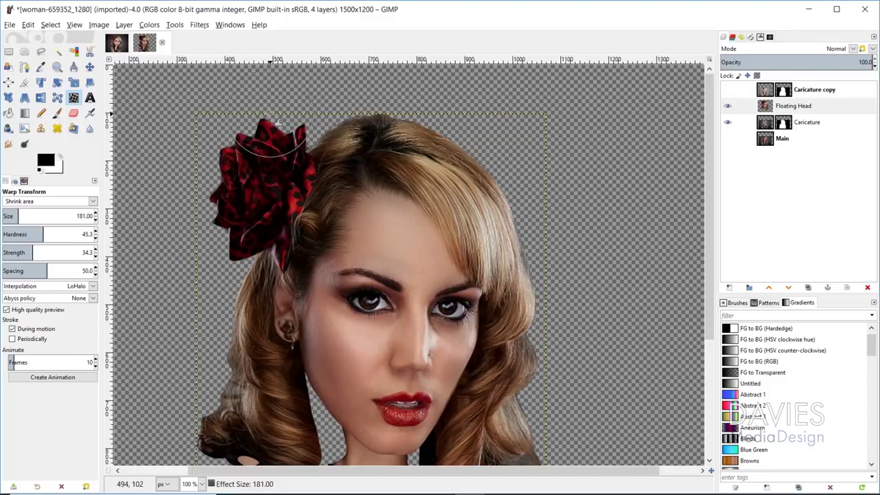
mouse_move(264, 182)
mouse_down()
mouse_move(284, 191)
mouse_move(272, 149)
mouse_move(275, 163)
mouse_move(258, 170)
mouse_move(261, 139)
mouse_move(264, 148)
mouse_move(244, 156)
mouse_move(257, 164)
mouse_move(221, 190)
mouse_move(233, 187)
mouse_move(223, 214)
mouse_move(232, 207)
mouse_move(231, 250)
mouse_up()
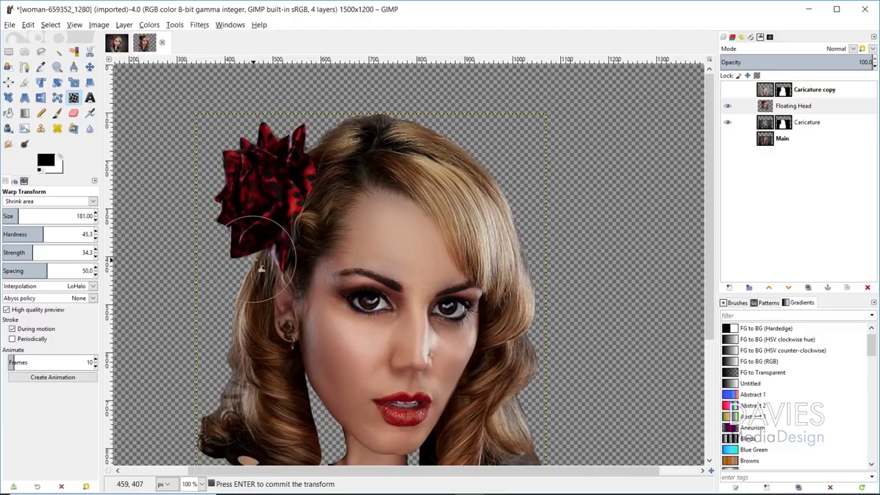
Reshape the jawline beside the gap to the hair with the Move pixels warp at a brush size of 45
key(bracketleft)
key(bracketleft)
key(bracketleft)
key(bracketleft)
key(bracketleft)
key(bracketleft)
key(bracketleft)
key(bracketleft)
key(bracketleft)
key(bracketleft)
key(bracketleft)
key(bracketleft)
key(bracketleft)
key(bracketleft)
key(bracketleft)
key(bracketleft)
key(bracketleft)
key(bracketleft)
key(bracketleft)
key(bracketleft)
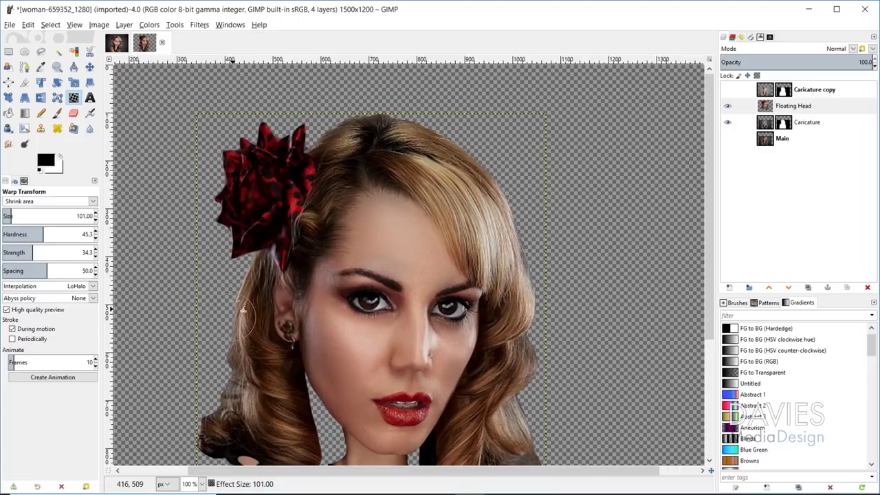
scroll(403, 352, down, 3)
key(bracketleft)
key(bracketleft)
key(bracketleft)
key(bracketleft)
key(bracketleft)
key(bracketleft)
key(bracketleft)
key(bracketleft)
key(bracketleft)
key(bracketleft)
key(bracketleft)
key(bracketleft)
key(bracketleft)
key(bracketleft)
key(bracketleft)
key(bracketleft)
key(bracketleft)
key(bracketleft)
key(bracketleft)
key(bracketleft)
click(93, 201)
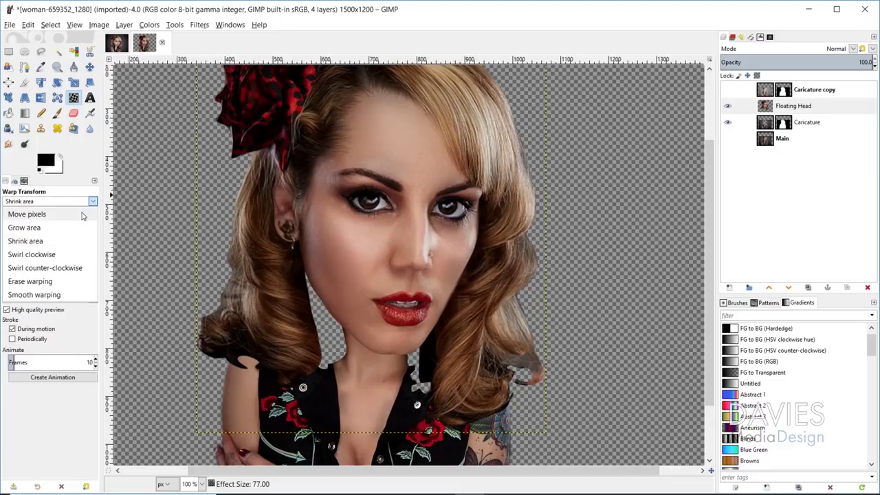
click(27, 214)
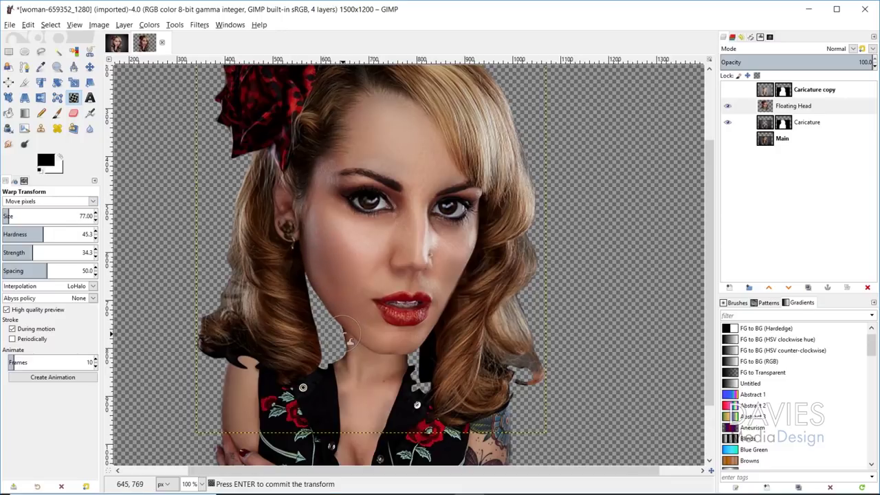
key(2)
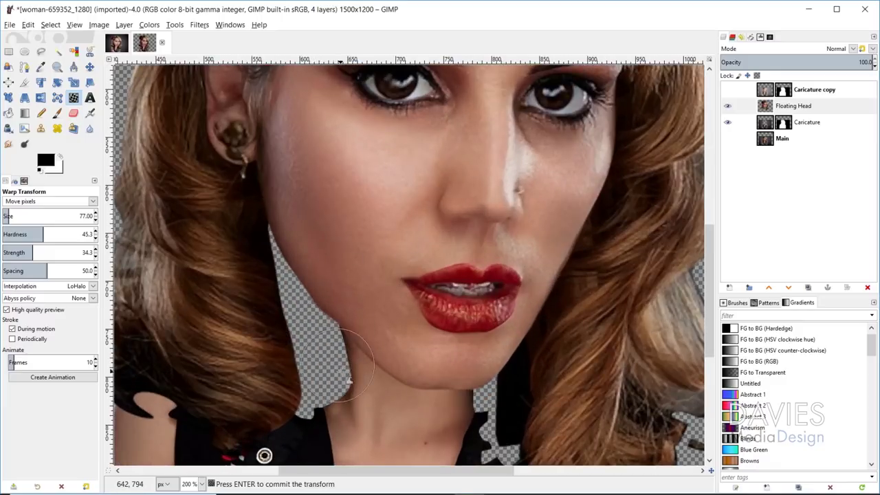
key(bracketleft)
key(bracketleft)
key(bracketleft)
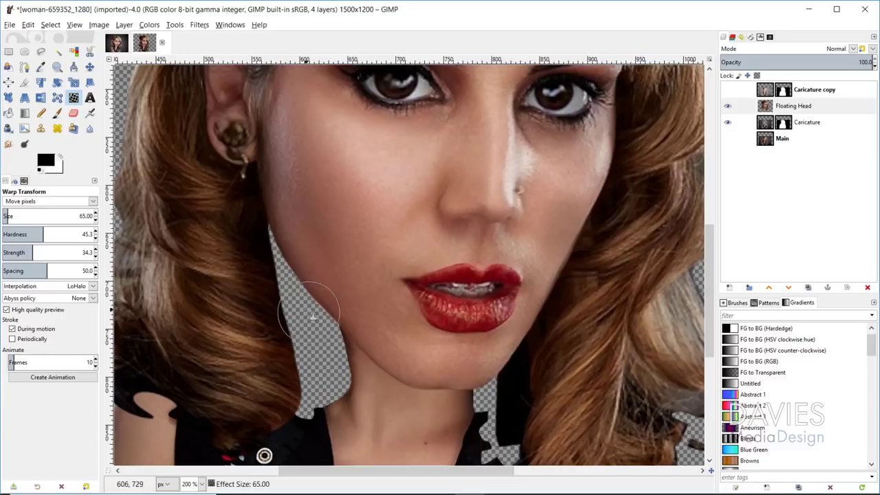
key(bracketleft)
key(bracketleft)
key(bracketleft)
key(bracketleft)
key(bracketleft)
key(bracketleft)
key(bracketleft)
key(bracketleft)
key(bracketleft)
key(bracketleft)
key(bracketleft)
key(bracketleft)
key(bracketleft)
key(bracketleft)
key(bracketleft)
key(bracketleft)
key(bracketleft)
key(bracketleft)
key(bracketleft)
key(bracketleft)
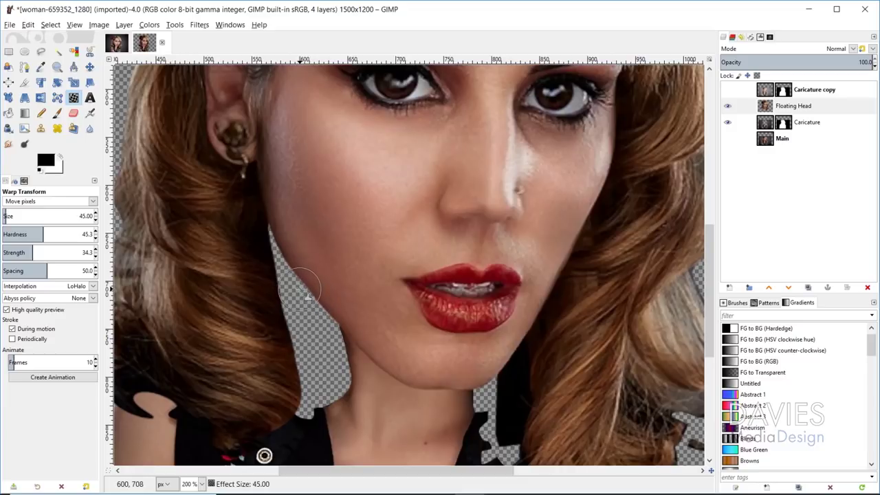
mouse_move(288, 281)
mouse_down()
mouse_move(289, 260)
mouse_move(290, 298)
mouse_move(277, 239)
mouse_up()
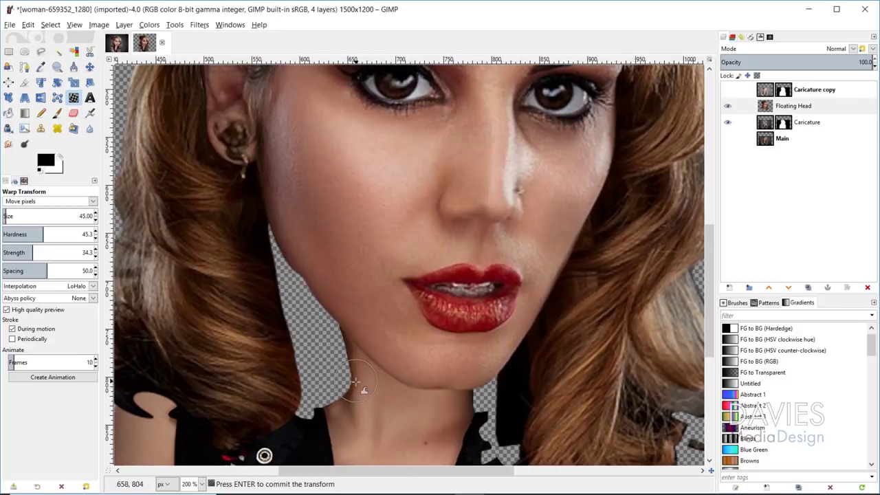
Smooth the cheek and jaw contour further with Move pixels warp strokes at a brush size of 57
key(bracketright)
key(bracketright)
key(bracketright)
drag(323, 325, 279, 256)
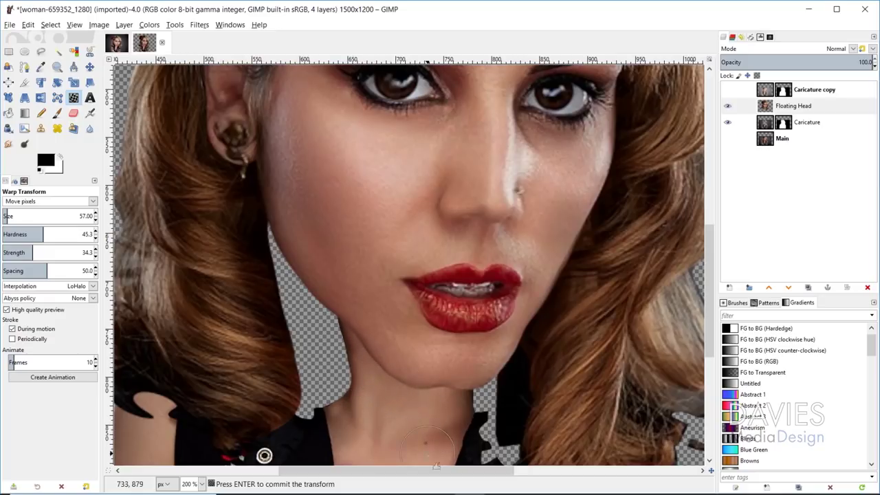
scroll(589, 334, down, 3)
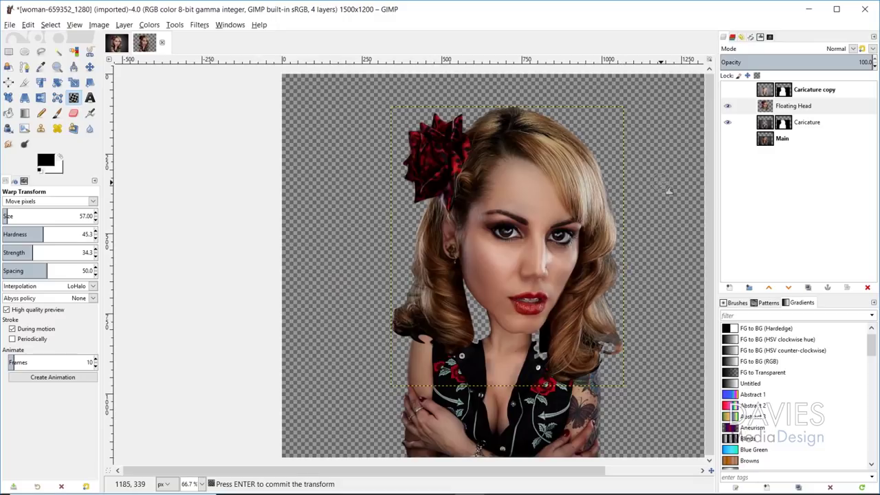
Push the outer edge of the hair below the flower inward with Move pixels at size 173 and commit the head's warp
key(bracketright)
key(bracketright)
key(bracketright)
key(bracketright)
key(bracketright)
key(bracketright)
key(bracketright)
key(bracketright)
key(bracketright)
key(bracketright)
key(bracketright)
key(bracketright)
key(bracketright)
key(bracketright)
key(bracketright)
key(bracketright)
key(bracketright)
key(bracketright)
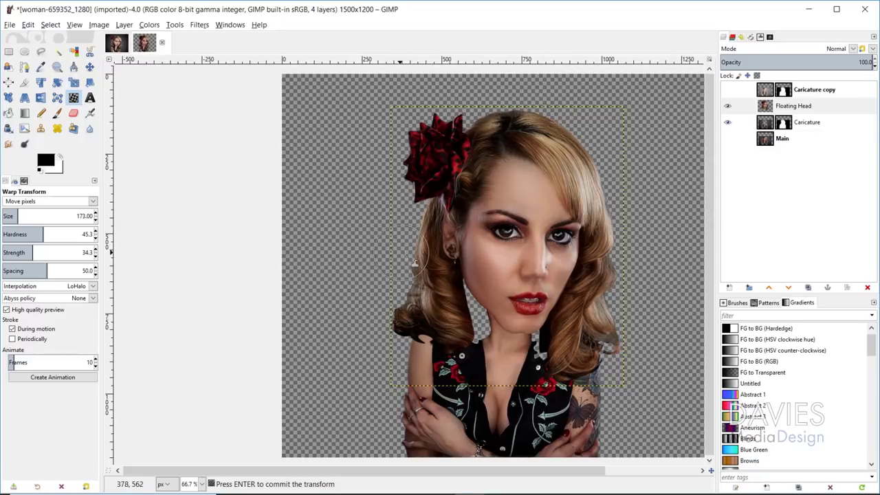
mouse_move(403, 321)
mouse_down()
mouse_move(378, 339)
mouse_move(400, 360)
mouse_up()
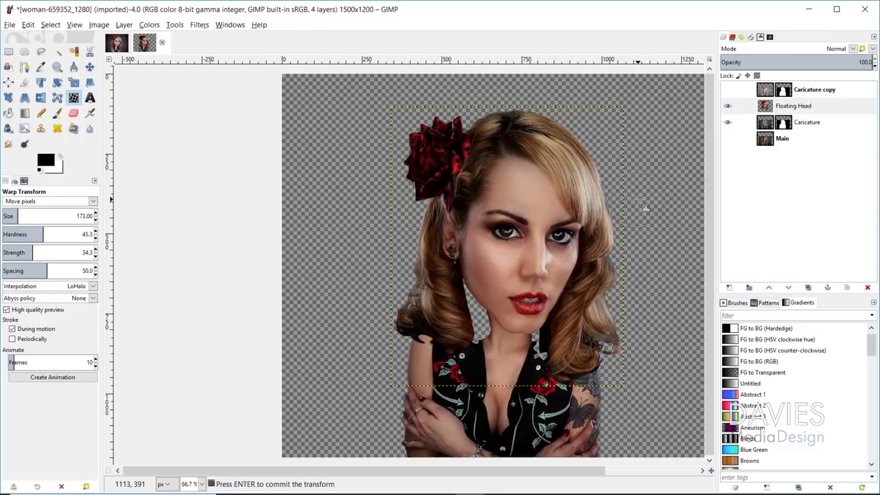
key(Return)
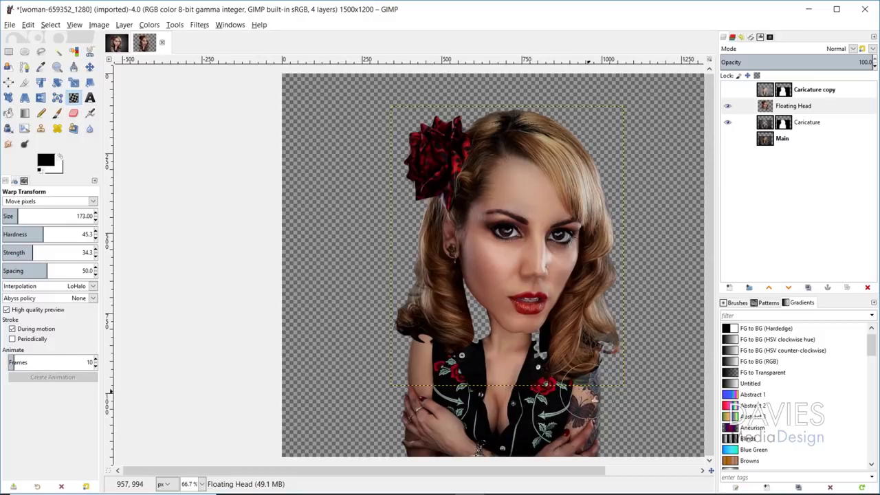
Push the outer edges of the arms inward on the Caricature layer with the Move pixels warp at a brush size of 209
click(768, 124)
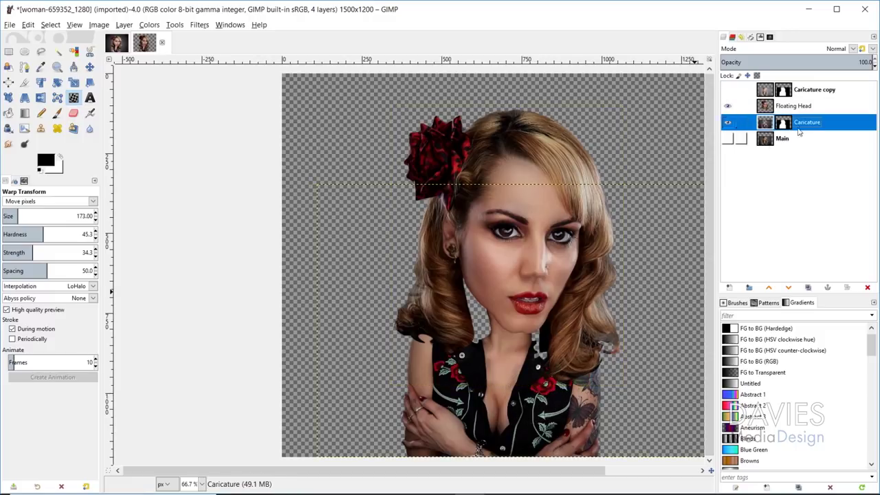
key(bracketright)
key(bracketright)
key(bracketright)
key(bracketright)
key(bracketright)
key(bracketright)
key(bracketright)
key(bracketright)
key(bracketright)
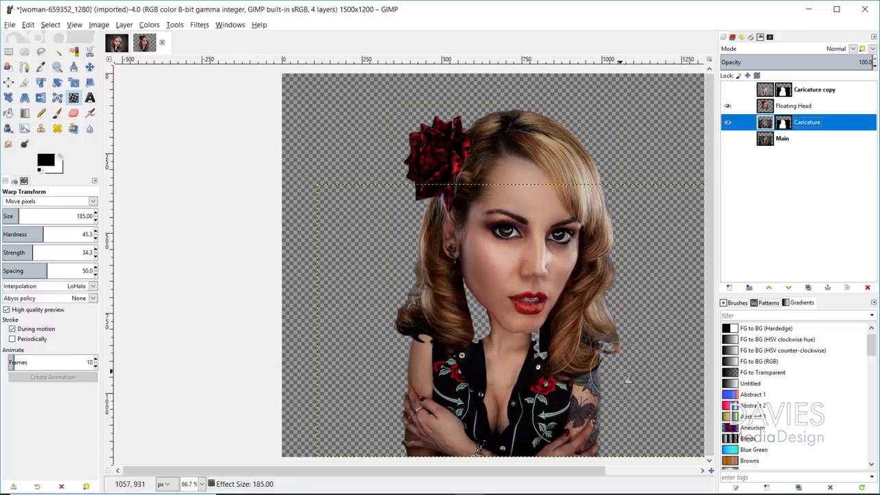
mouse_move(619, 355)
mouse_down()
mouse_move(608, 375)
mouse_move(638, 371)
mouse_move(604, 402)
mouse_move(637, 396)
mouse_move(632, 359)
mouse_move(614, 387)
mouse_move(637, 387)
mouse_move(618, 424)
mouse_up()
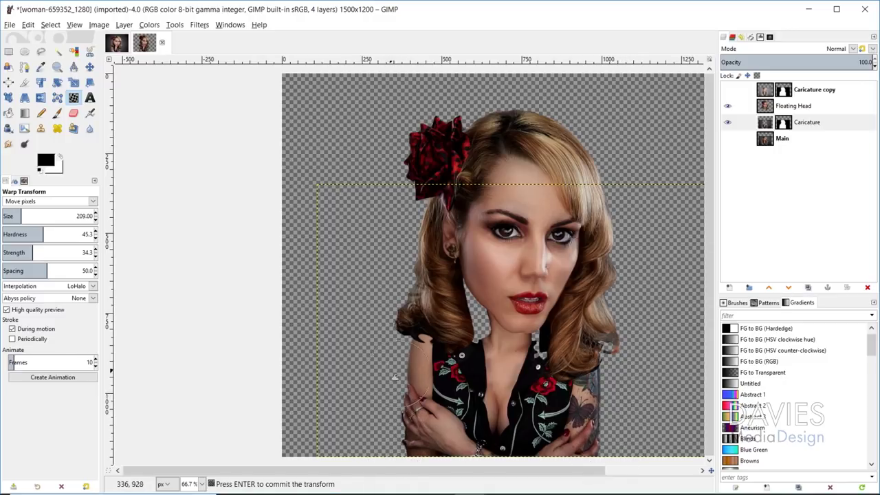
Adjust the neck and chest area with a Move pixels warp brush of size 101 and commit the body's warp
key(bracketleft)
key(bracketleft)
key(bracketleft)
key(bracketleft)
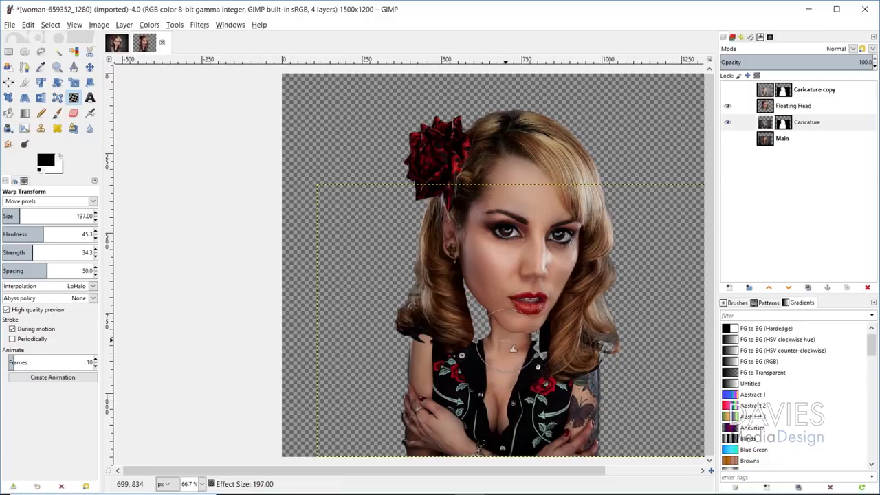
key(bracketleft)
key(bracketleft)
key(bracketleft)
key(bracketleft)
key(bracketleft)
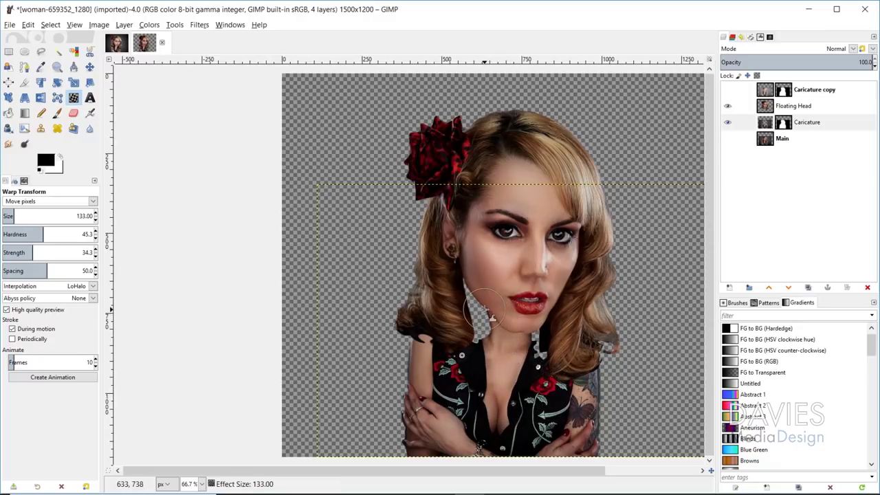
key(bracketleft)
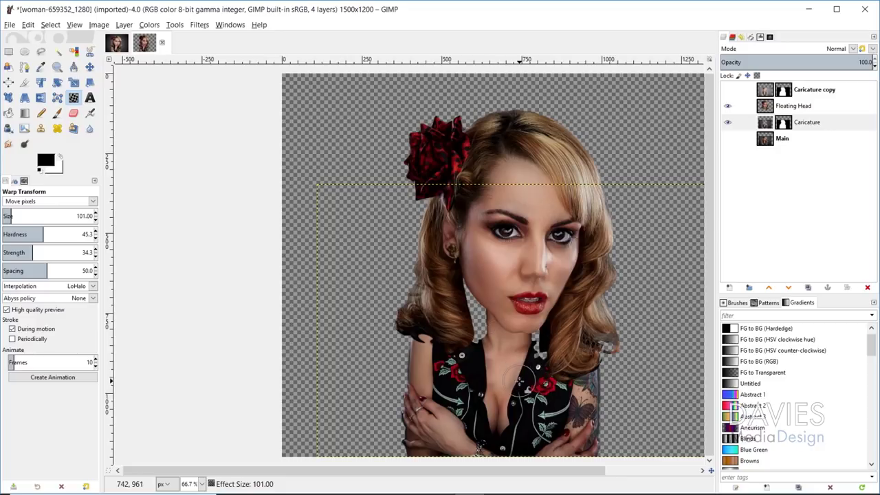
click(509, 434)
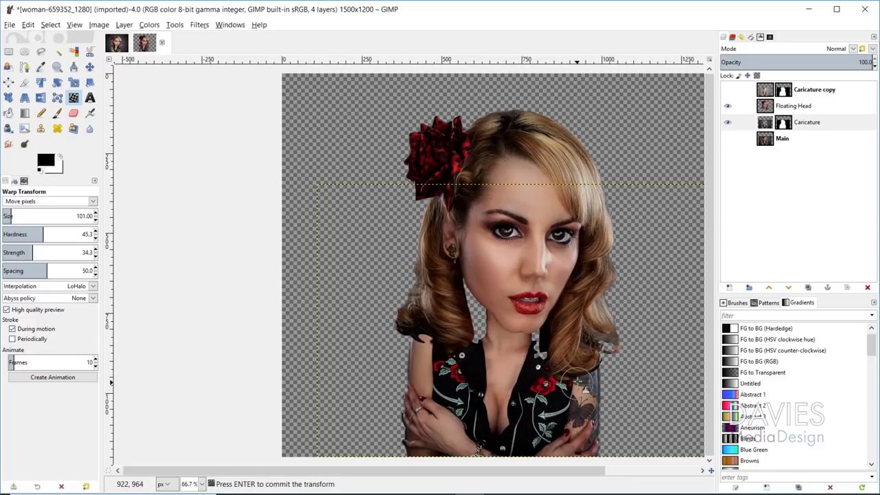
key(Return)
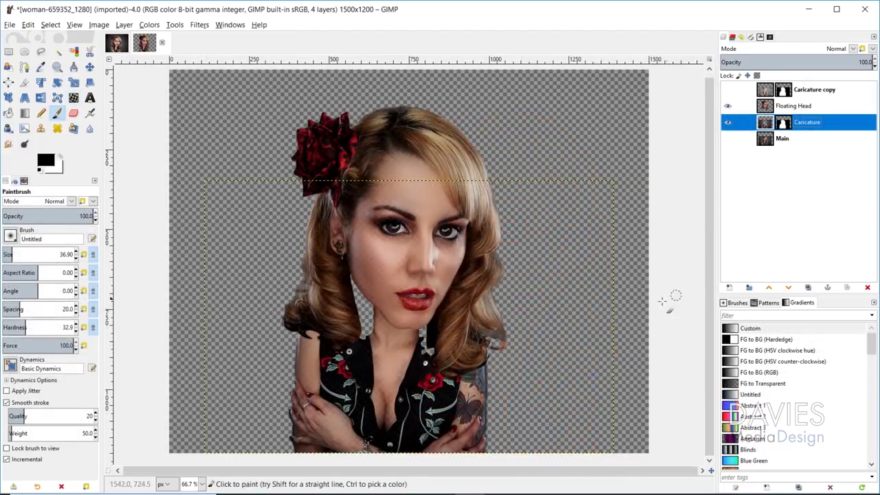
Erase the dark leftovers under the hair curl above the bare arm on the Floating Head layer with a 36.90 Eraser
click(793, 106)
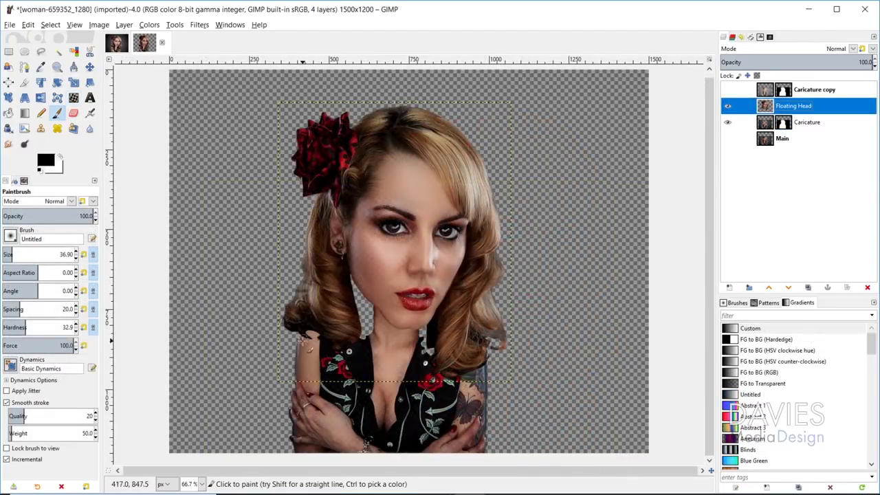
scroll(310, 335, up, 4)
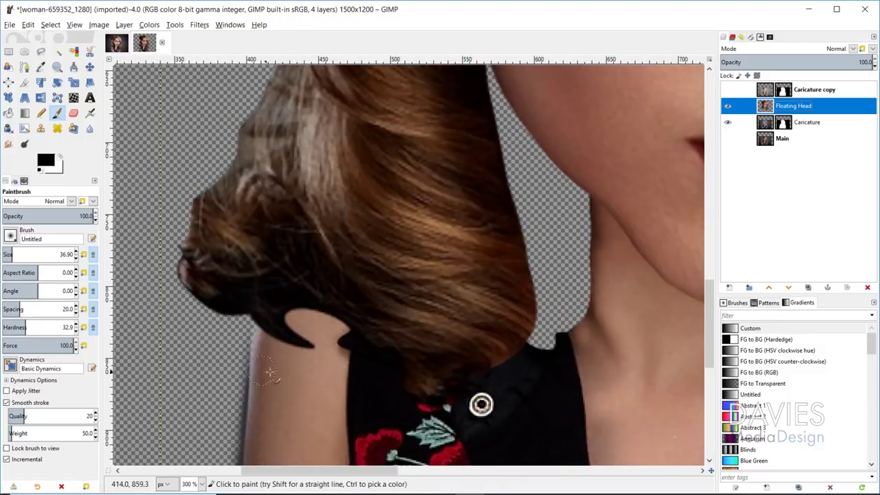
key(shift+e)
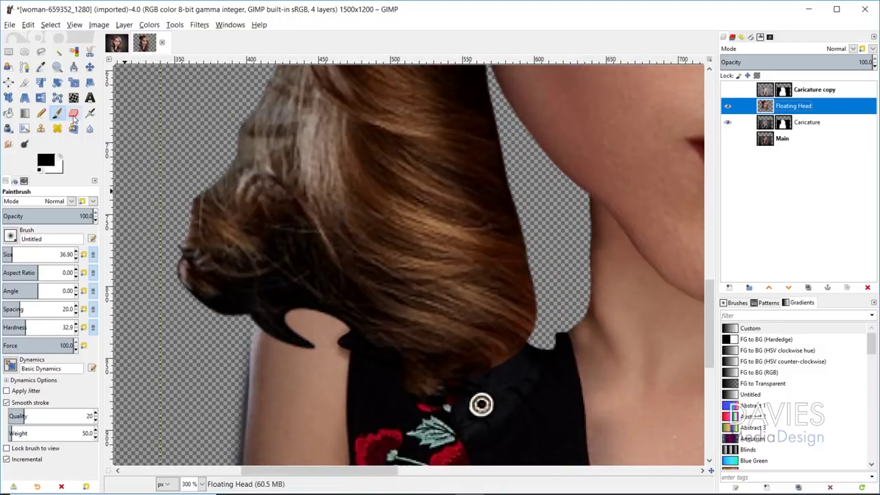
mouse_move(320, 353)
mouse_down()
mouse_move(283, 331)
mouse_move(245, 326)
mouse_move(305, 336)
mouse_move(263, 338)
mouse_move(278, 352)
mouse_move(305, 345)
mouse_move(293, 324)
mouse_move(259, 328)
mouse_up()
Erase the dark fringe and stray bits below the hair above the tattooed arm on the Floating Head layer
drag(320, 470, 490, 471)
scroll(521, 445, down, 5)
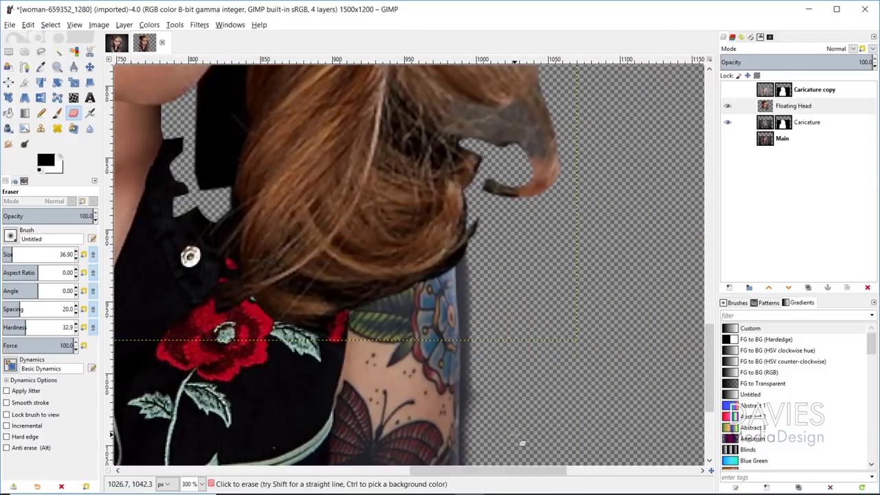
mouse_move(480, 260)
mouse_down()
mouse_move(446, 288)
mouse_move(481, 260)
mouse_move(334, 317)
mouse_move(263, 334)
mouse_up()
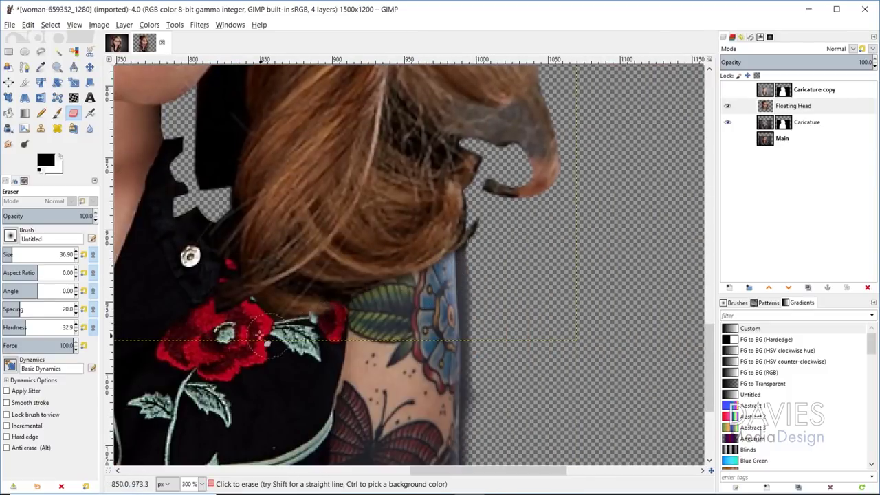
mouse_move(486, 272)
mouse_down()
mouse_move(484, 225)
mouse_move(458, 267)
mouse_move(488, 226)
mouse_move(491, 306)
mouse_up()
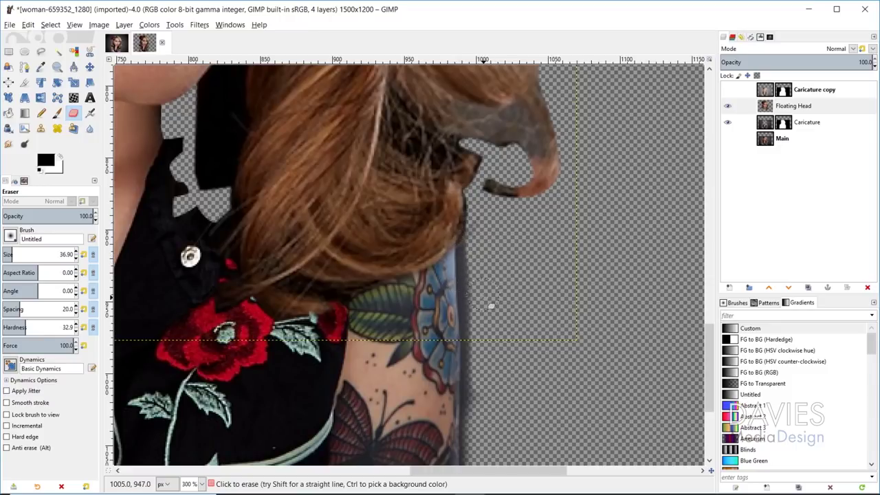
Erase the hooked hair tip above the tattooed arm on the Floating Head layer with the Eraser at size 47.90
scroll(491, 306, up, 5)
scroll(508, 420, down, 4)
scroll(513, 405, up, 2)
key(bracketright)
key(bracketright)
key(bracketright)
mouse_move(520, 309)
mouse_down()
mouse_move(504, 277)
mouse_move(549, 282)
mouse_move(530, 298)
mouse_move(485, 301)
mouse_move(486, 286)
mouse_move(573, 236)
mouse_move(560, 217)
mouse_move(531, 262)
mouse_move(563, 187)
mouse_move(534, 249)
mouse_move(507, 242)
mouse_up()
key(1)
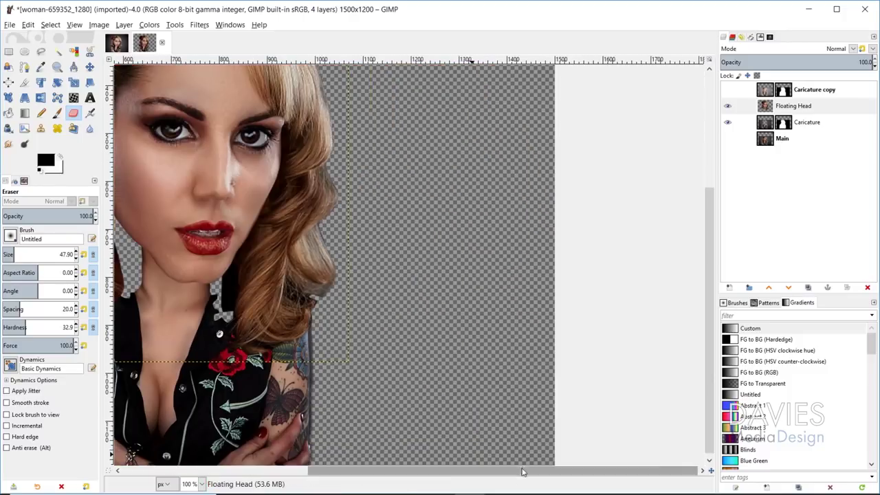
drag(516, 470, 378, 471)
scroll(442, 350, down, 2)
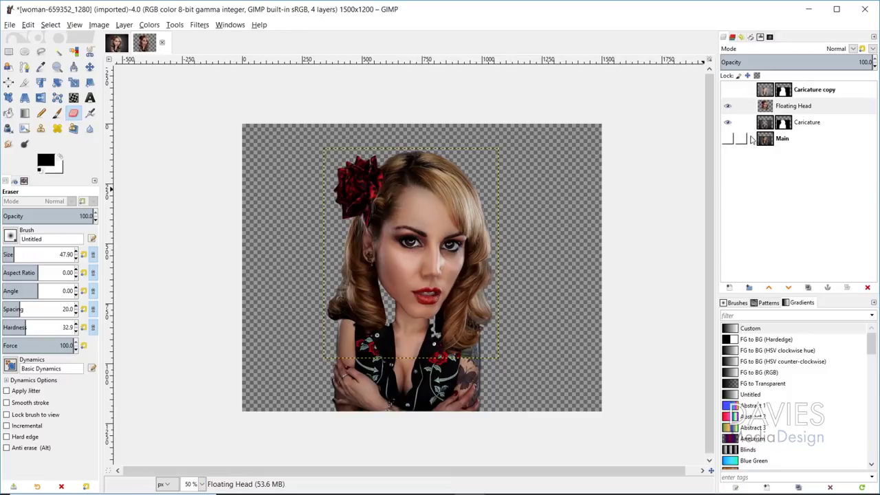
Merge the Floating Head layer down into the Caricature layer and toggle the merged layer's visibility to check it
click(768, 109)
right_click(768, 111)
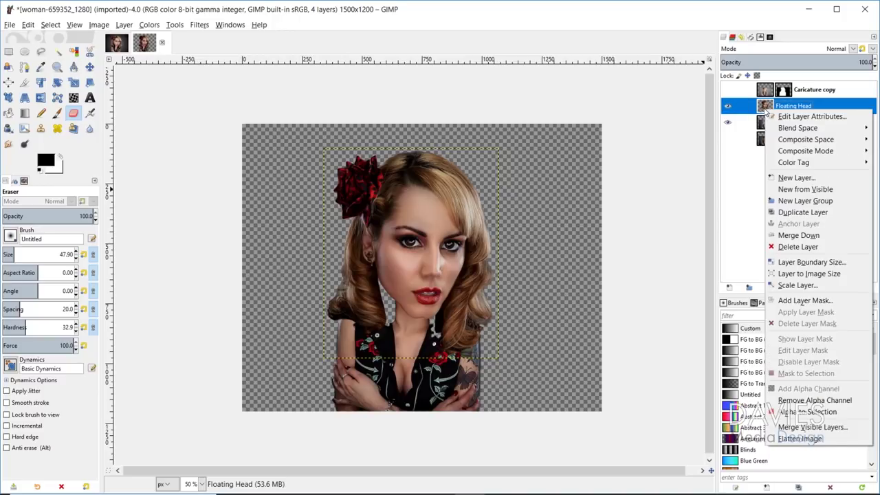
click(798, 235)
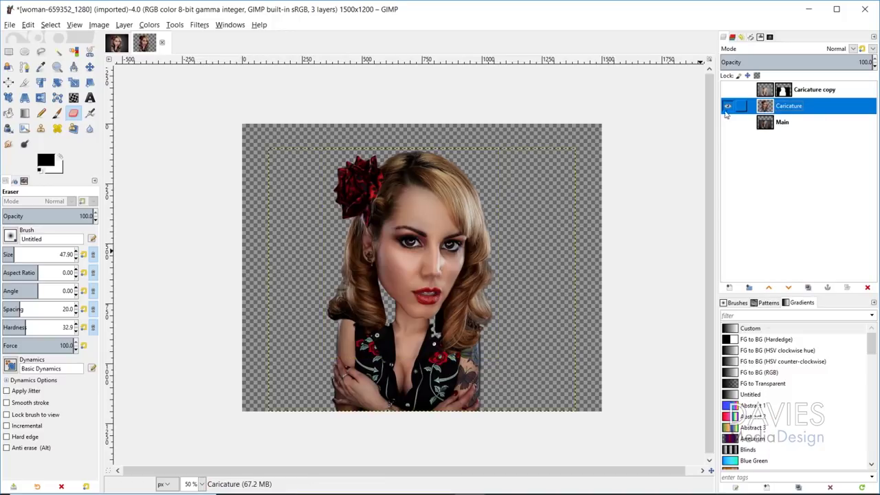
click(727, 106)
click(726, 106)
click(727, 106)
click(727, 106)
Add a White (full opacity) layer mask to the merged Caricature layer
right_click(771, 107)
click(808, 303)
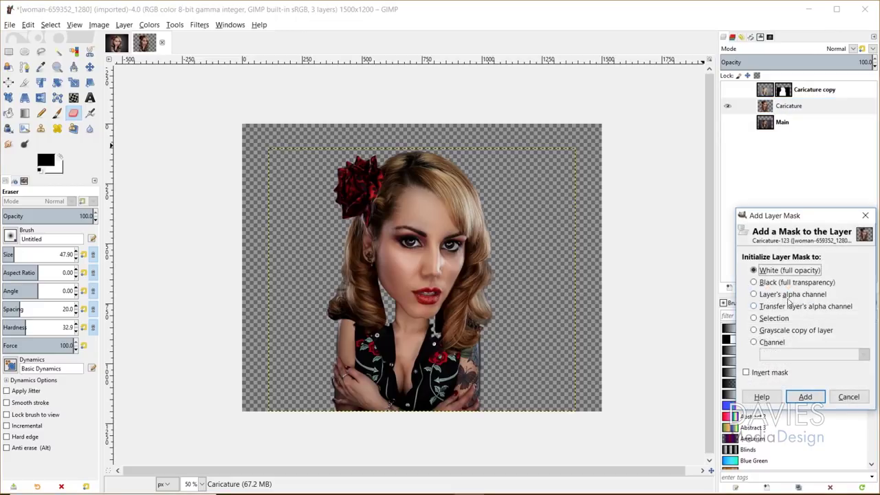
click(806, 398)
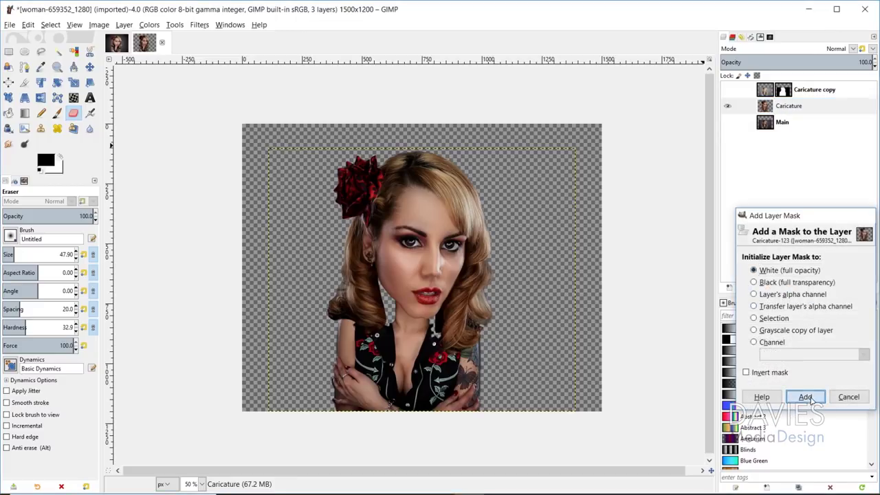
Mask out the dark fringe along the tattooed arm's outer edge with a black Paintbrush of size 24.90 on the Caricature mask
scroll(481, 393, up, 4)
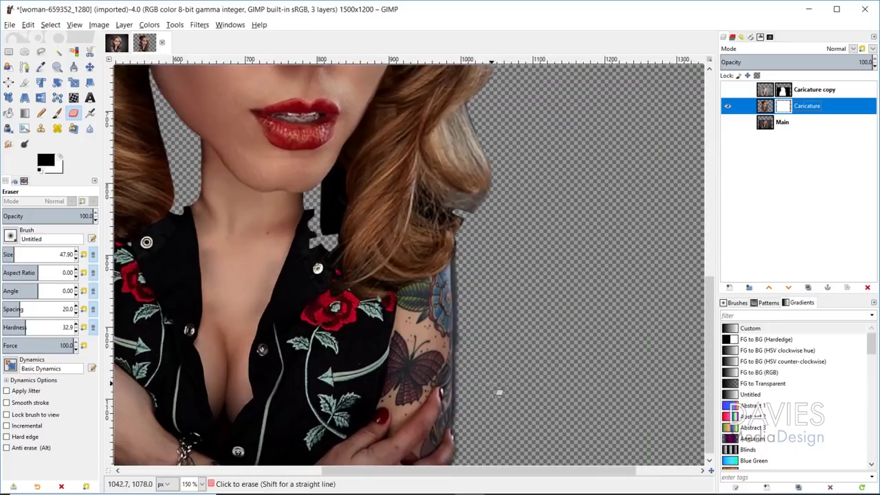
scroll(454, 395, down, 1)
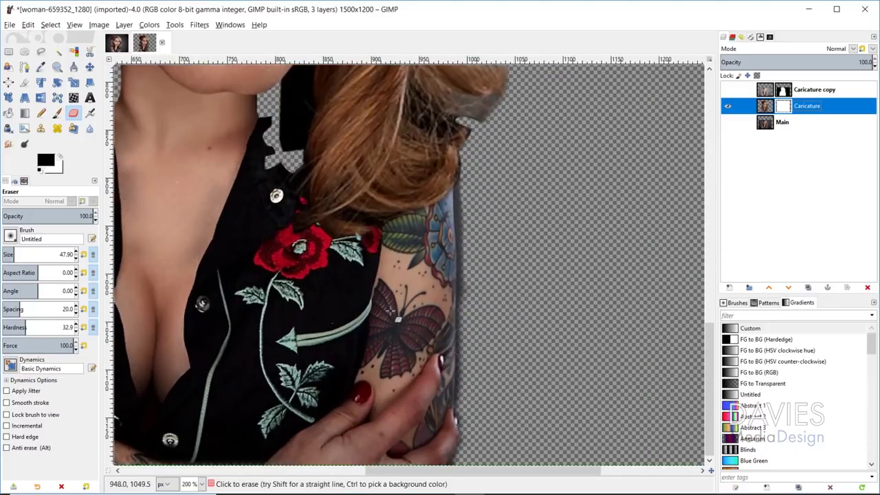
click(57, 113)
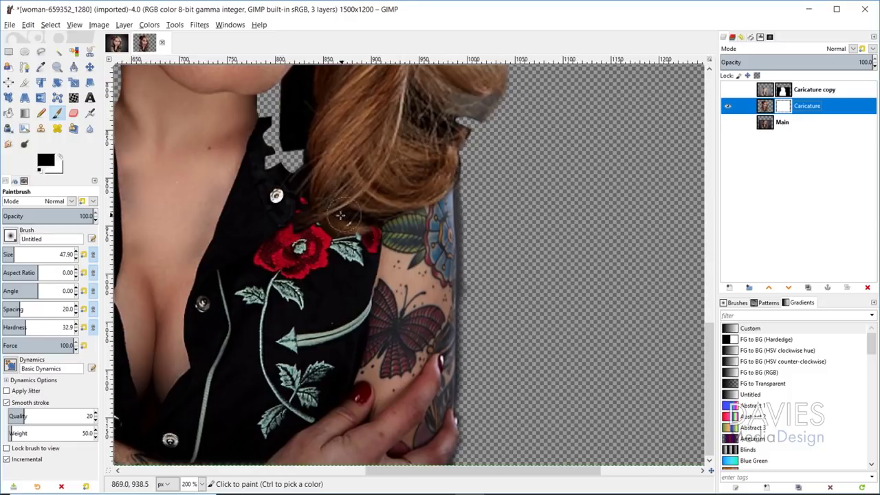
click(478, 233)
click(478, 225)
key(bracketleft)
key(bracketleft)
key(bracketleft)
key(bracketleft)
key(bracketleft)
key(bracketleft)
key(bracketleft)
key(bracketleft)
key(bracketleft)
key(bracketleft)
key(bracketleft)
key(bracketleft)
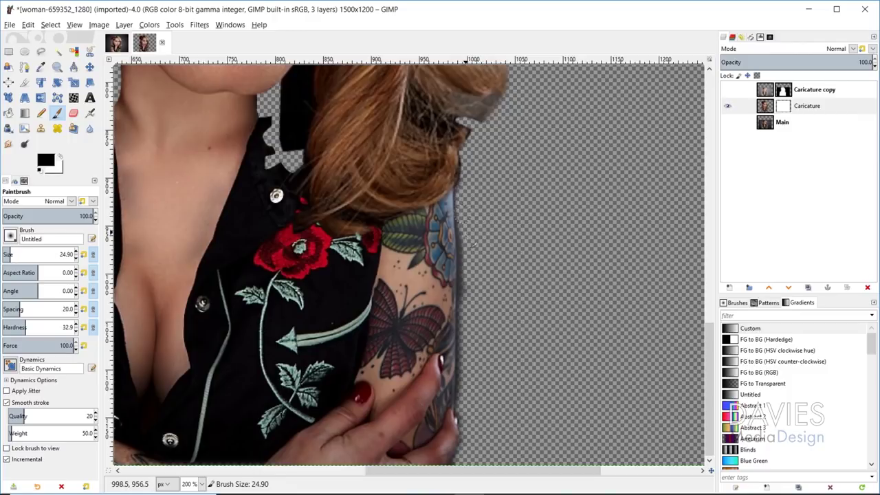
mouse_move(467, 200)
mouse_down()
mouse_move(462, 275)
mouse_move(467, 301)
mouse_move(464, 268)
mouse_move(474, 354)
mouse_move(469, 313)
mouse_move(472, 350)
mouse_move(503, 312)
mouse_up()
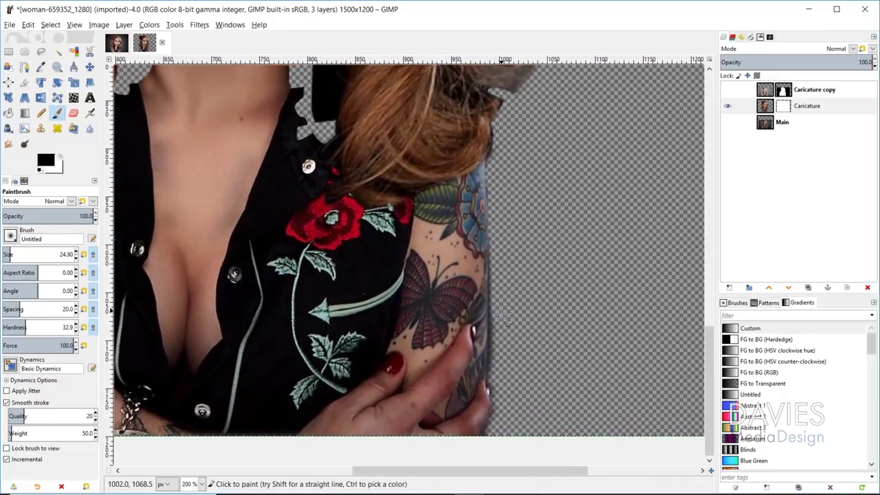
mouse_move(500, 297)
mouse_down()
mouse_move(496, 369)
mouse_move(500, 266)
mouse_move(499, 310)
mouse_up()
drag(496, 371, 483, 449)
Mask out remaining leftover edges around the rest of the figure on the Caricature mask, reducing the black Paintbrush to size 2.90
drag(393, 361, 879, 335)
drag(401, 379, 409, 320)
drag(414, 167, 392, 321)
mouse_move(396, 275)
mouse_down()
mouse_move(397, 234)
mouse_move(392, 341)
mouse_up()
mouse_move(395, 245)
mouse_down()
mouse_move(363, 361)
mouse_move(292, 494)
mouse_up()
mouse_move(492, 123)
mouse_down()
mouse_move(403, 432)
mouse_move(383, 430)
mouse_up()
key(bracketleft)
key(bracketleft)
key(bracketleft)
key(bracketleft)
key(bracketleft)
key(bracketleft)
key(bracketleft)
key(bracketleft)
key(bracketleft)
key(bracketleft)
key(bracketleft)
key(bracketleft)
key(bracketleft)
key(bracketleft)
key(bracketleft)
key(bracketleft)
key(bracketleft)
key(bracketleft)
key(bracketleft)
key(bracketleft)
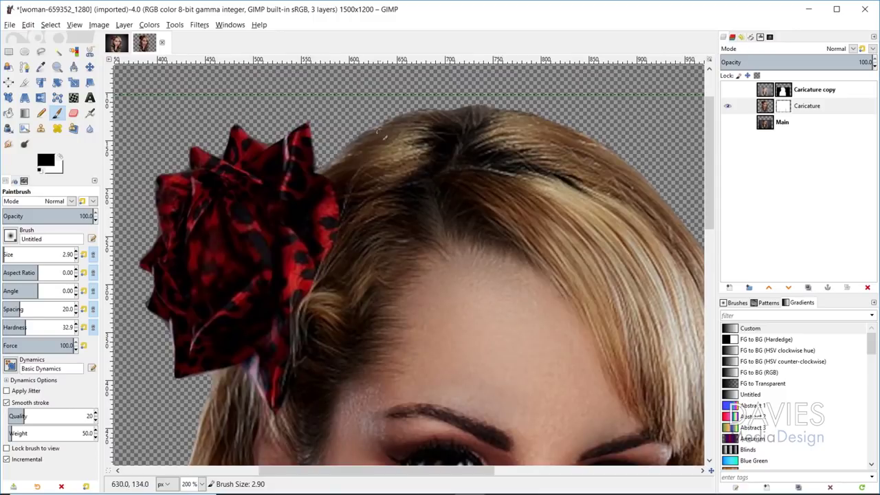
scroll(410, 149, down, 4)
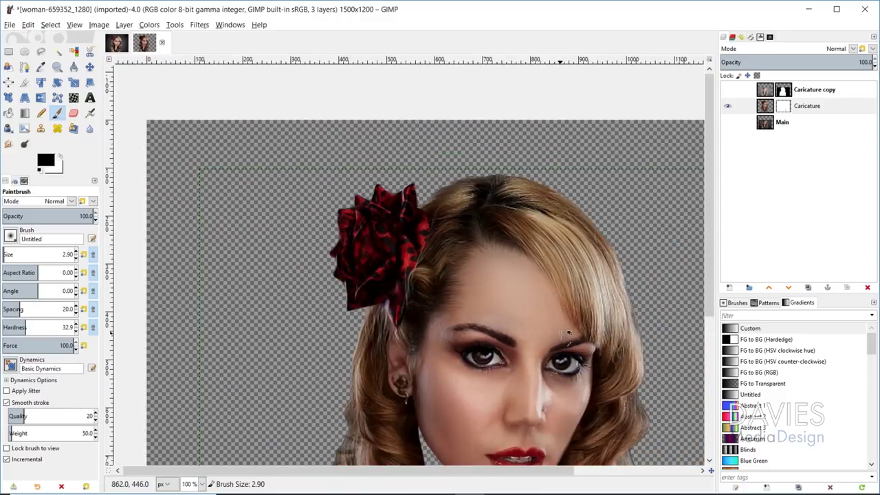
scroll(523, 470, right, 6)
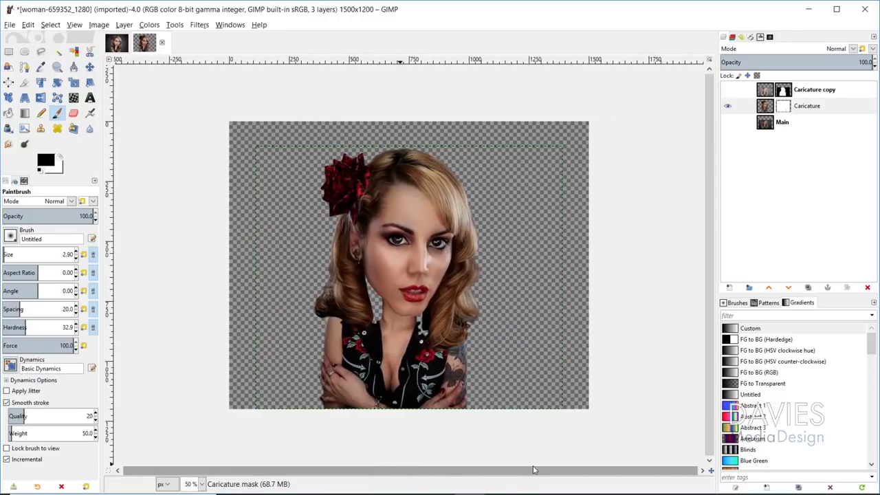
Create a transparent 1500 x 1200 px layer named Fill and place it directly below the Caricature layer
click(730, 288)
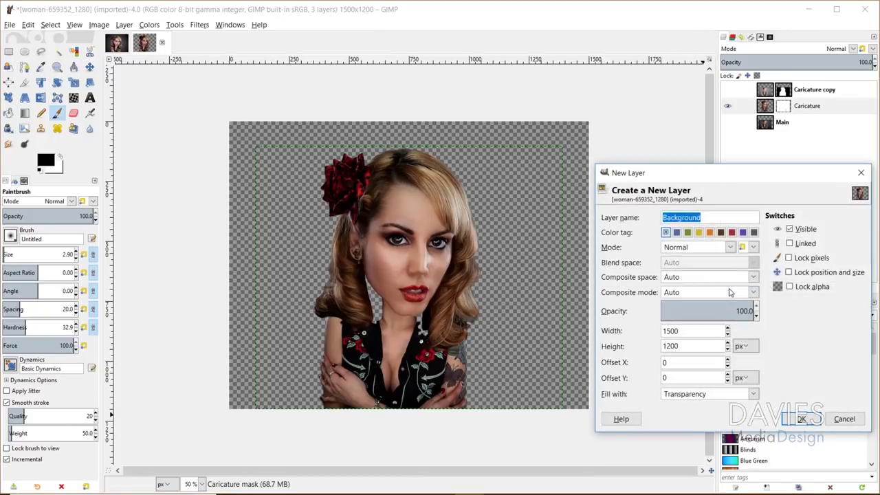
text(Fill)
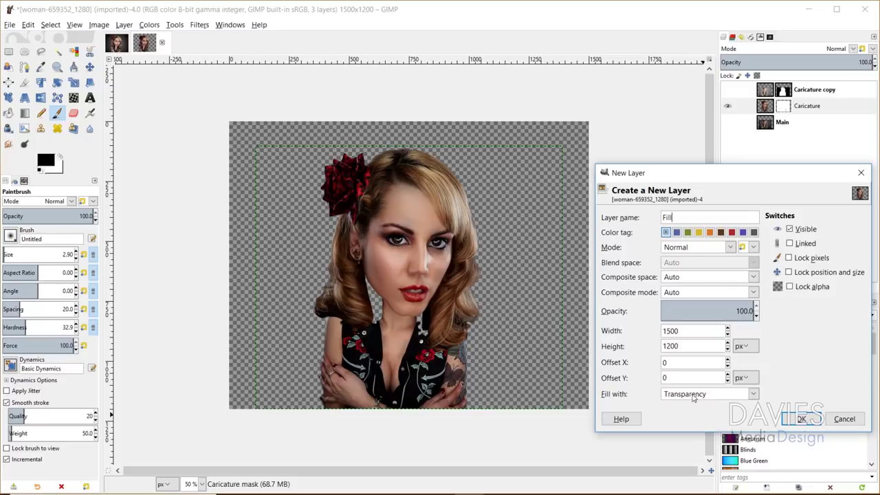
click(802, 421)
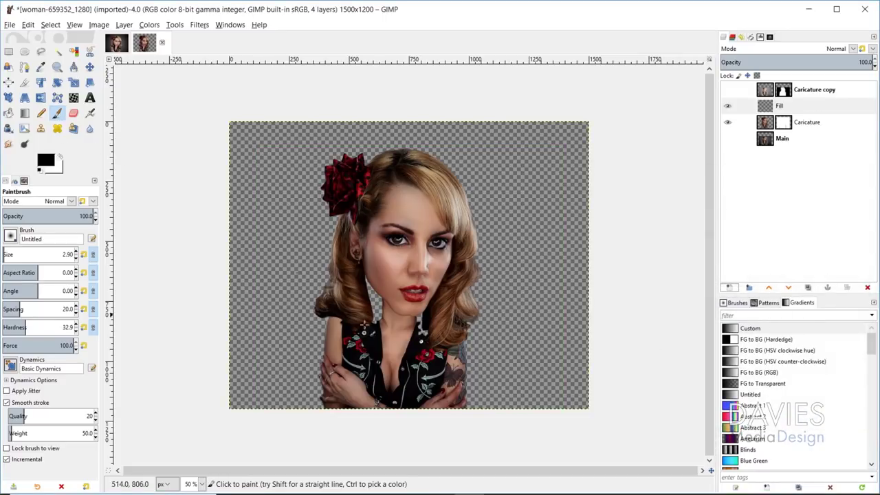
scroll(335, 299, up, 3)
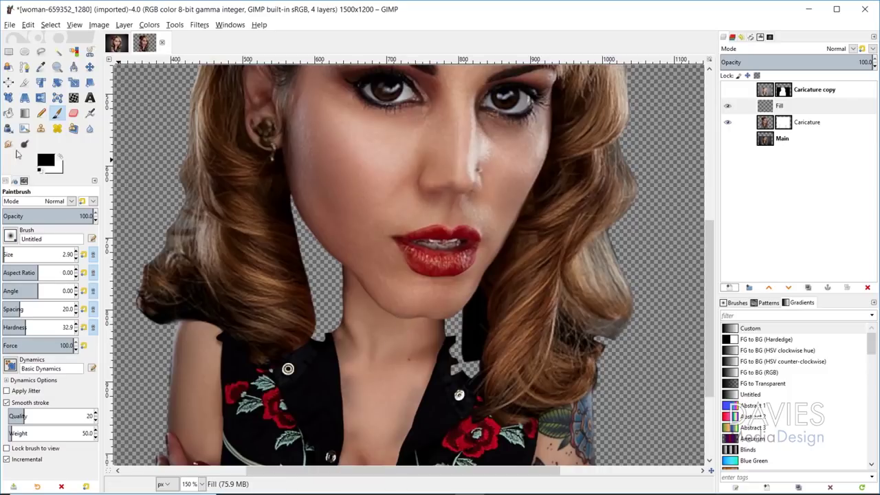
key(ctrl)
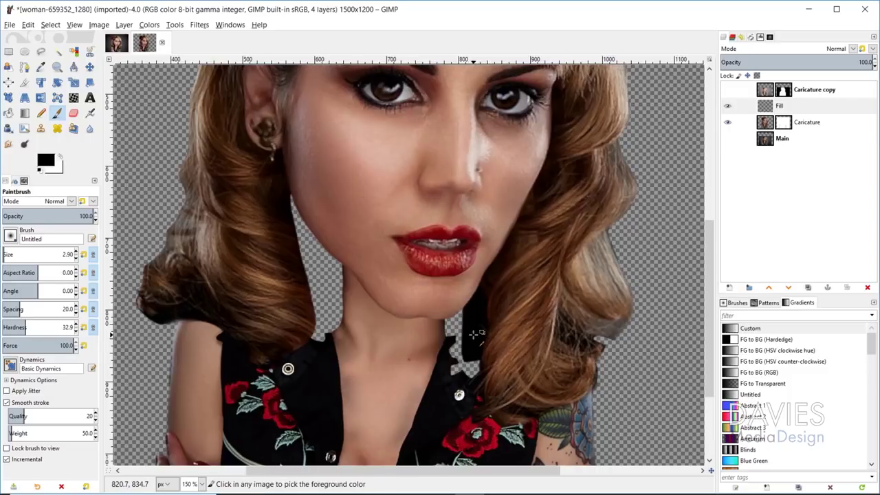
drag(770, 105, 773, 129)
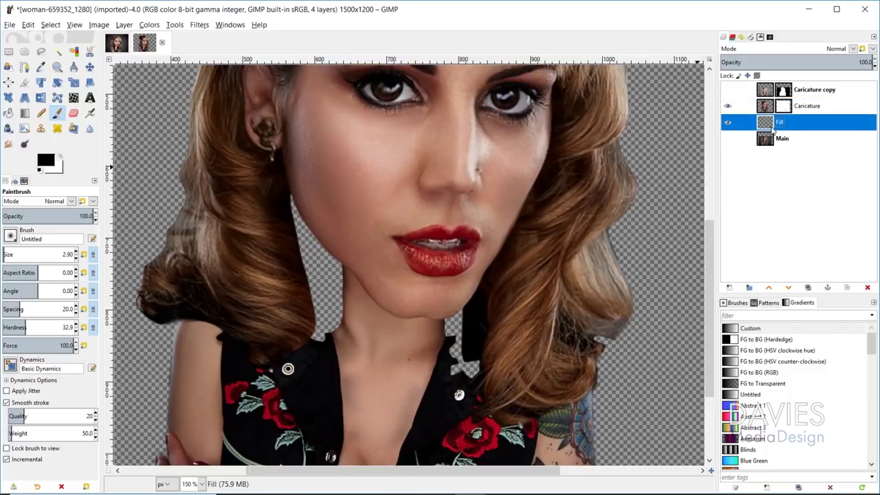
Paint black over the transparent gap between the neck, collar and hair on the tattooed-arm side of the Fill layer, enlarging the brush to 57.90
key(bracketright)
key(bracketright)
key(bracketright)
key(bracketright)
key(bracketright)
key(bracketright)
key(bracketright)
key(bracketright)
key(bracketright)
key(bracketright)
key(bracketright)
key(bracketright)
key(bracketright)
key(bracketright)
key(bracketright)
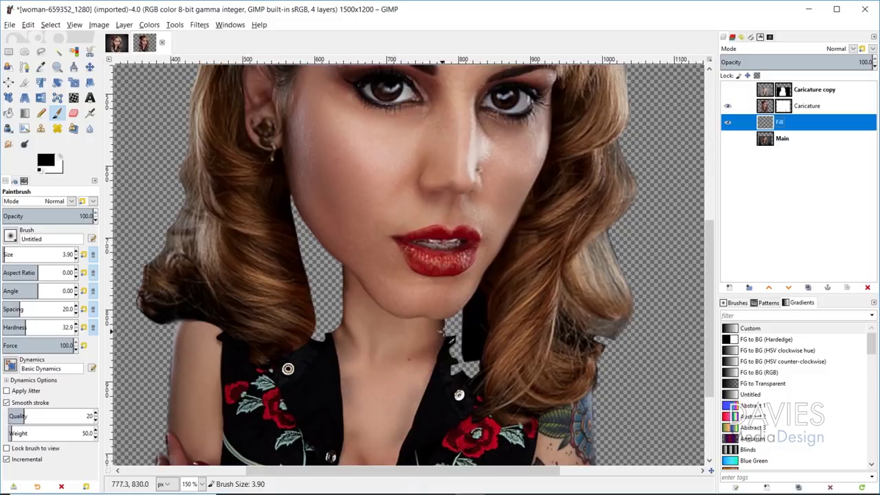
key(bracketright)
key(bracketright)
key(bracketright)
key(bracketright)
key(bracketright)
key(bracketright)
key(bracketright)
key(bracketright)
key(bracketright)
key(bracketright)
key(bracketright)
key(bracketright)
key(bracketright)
key(bracketright)
key(bracketright)
key(bracketright)
key(bracketright)
key(bracketright)
key(bracketright)
key(bracketright)
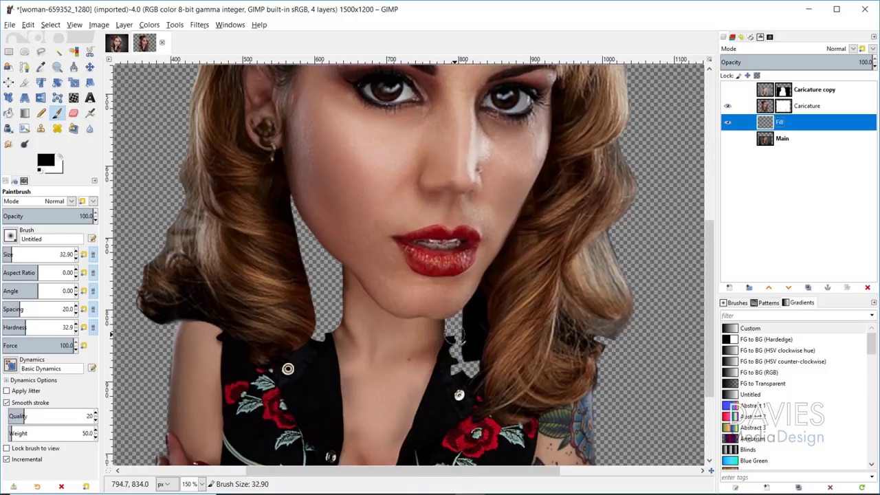
mouse_move(450, 370)
mouse_down()
mouse_move(446, 308)
mouse_move(463, 321)
mouse_move(469, 361)
mouse_move(457, 344)
mouse_move(469, 329)
mouse_move(463, 396)
mouse_move(492, 366)
mouse_up()
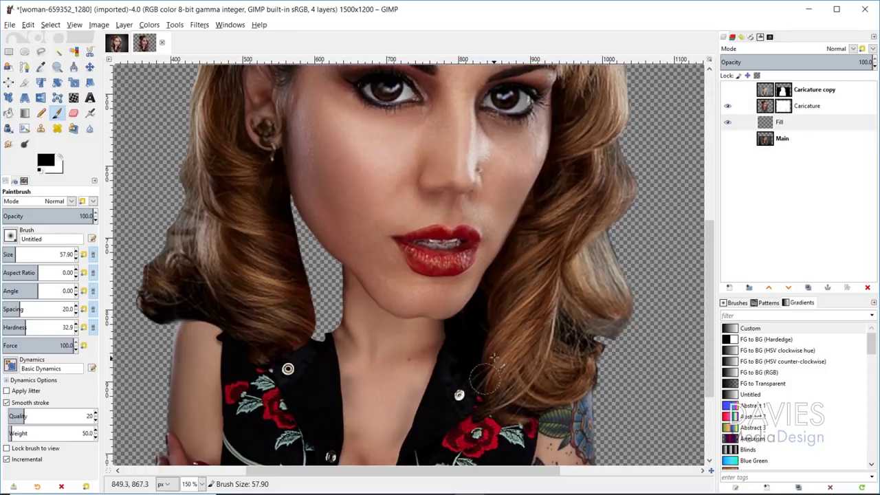
Fill the gap between the neck and hair on the earring side with black on the Fill layer, enlarging the Paintbrush to 75.90
mouse_move(328, 341)
mouse_down()
mouse_move(323, 235)
mouse_move(328, 346)
mouse_move(362, 265)
mouse_move(330, 293)
mouse_move(318, 323)
mouse_move(323, 282)
mouse_move(336, 296)
mouse_move(339, 268)
mouse_move(318, 311)
mouse_move(342, 304)
mouse_move(348, 334)
mouse_move(328, 335)
mouse_move(317, 328)
mouse_move(314, 261)
mouse_move(282, 278)
mouse_move(291, 201)
mouse_move(303, 188)
mouse_move(309, 259)
mouse_move(307, 216)
mouse_move(352, 326)
mouse_move(321, 335)
mouse_up()
key(bracketright)
key(bracketright)
key(bracketright)
key(bracketright)
key(bracketright)
key(bracketright)
key(bracketright)
key(bracketright)
key(bracketright)
key(bracketright)
key(bracketright)
key(bracketright)
key(bracketright)
key(bracketright)
key(bracketright)
key(bracketright)
key(bracketright)
key(bracketright)
scroll(510, 365, up, 3)
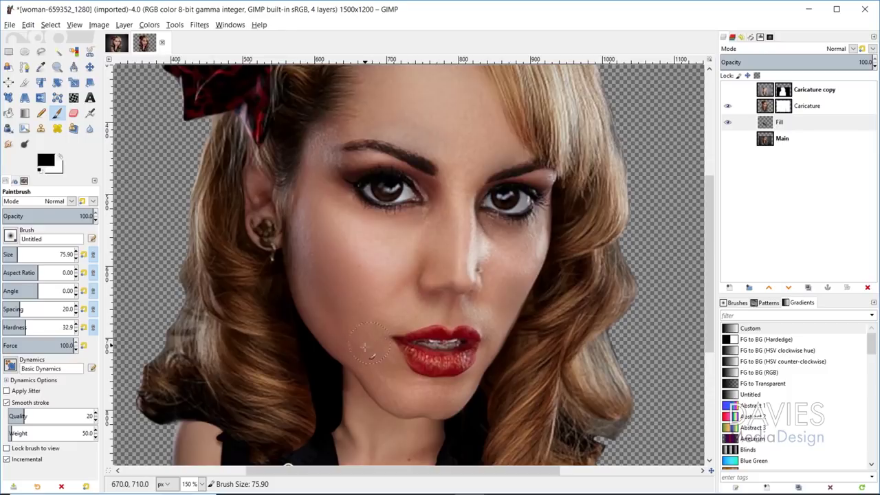
Create a transparent 1500 x 1200 px layer named Background and place it below the Fill layer
scroll(366, 344, down, 5)
scroll(385, 323, down, 2)
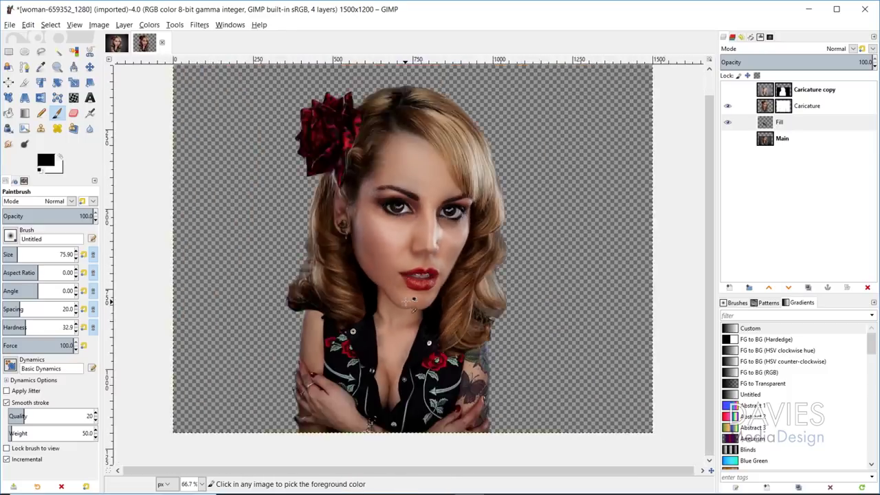
scroll(413, 301, down, 1)
click(731, 287)
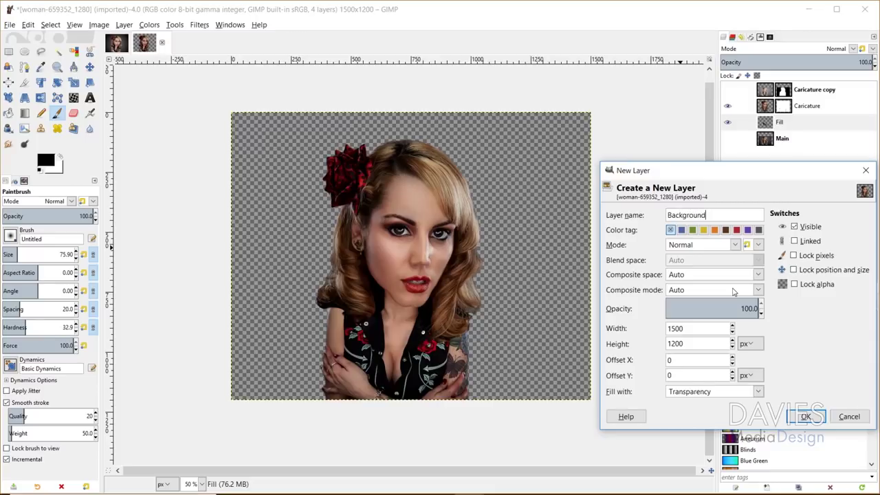
key(Return)
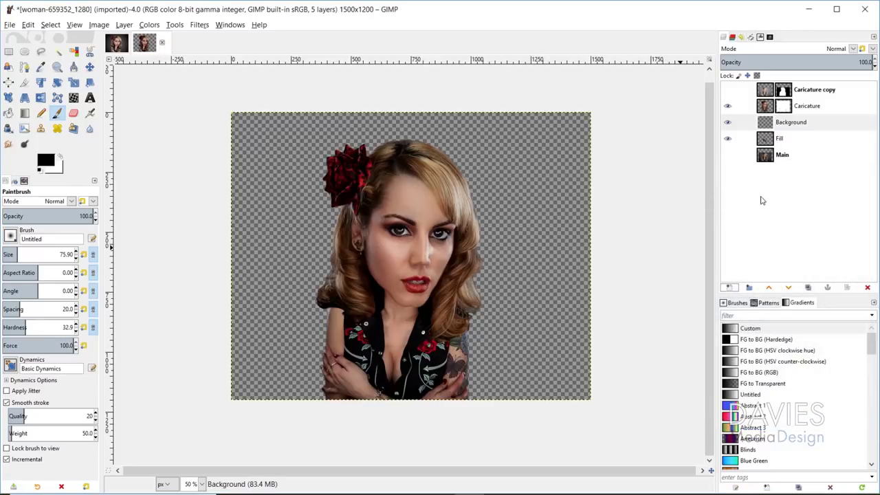
drag(791, 122, 773, 134)
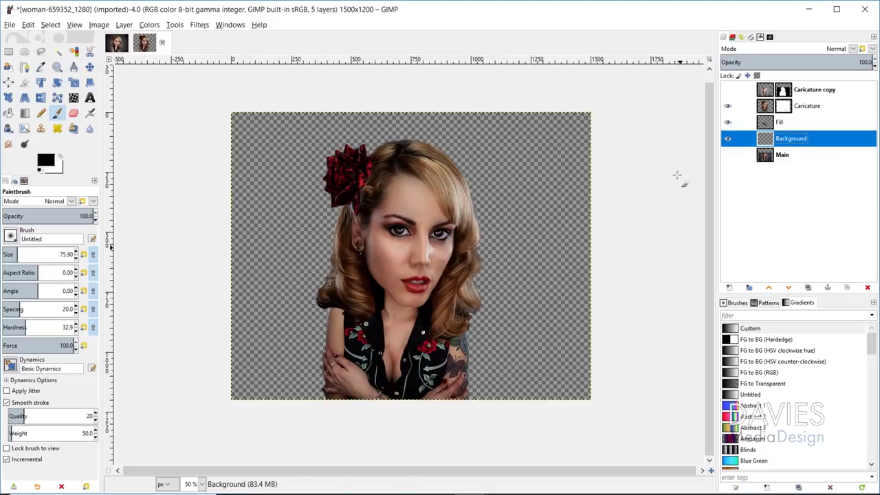
Switch to the Gradient tool and set the background color to dark gray, keeping the foreground black
click(25, 114)
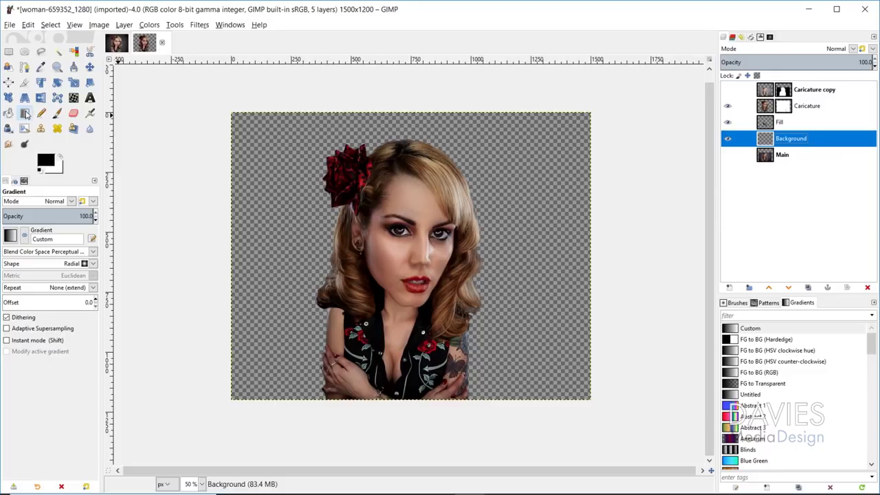
click(10, 236)
click(12, 239)
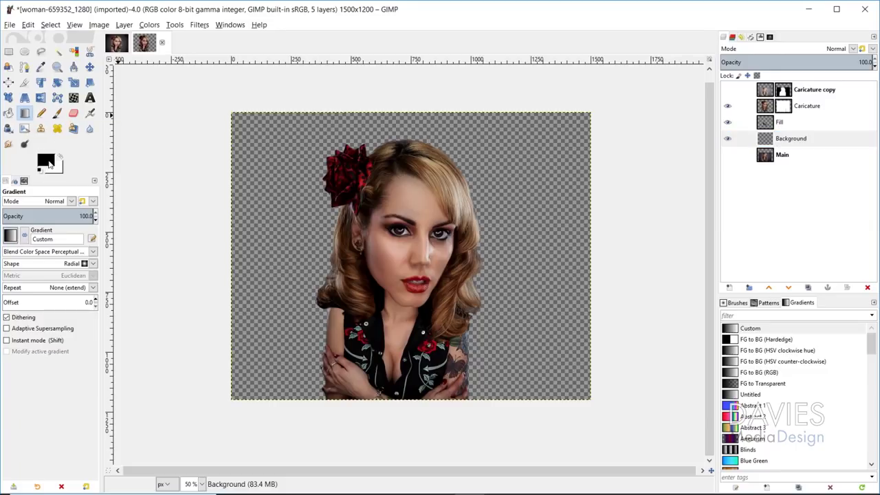
click(49, 159)
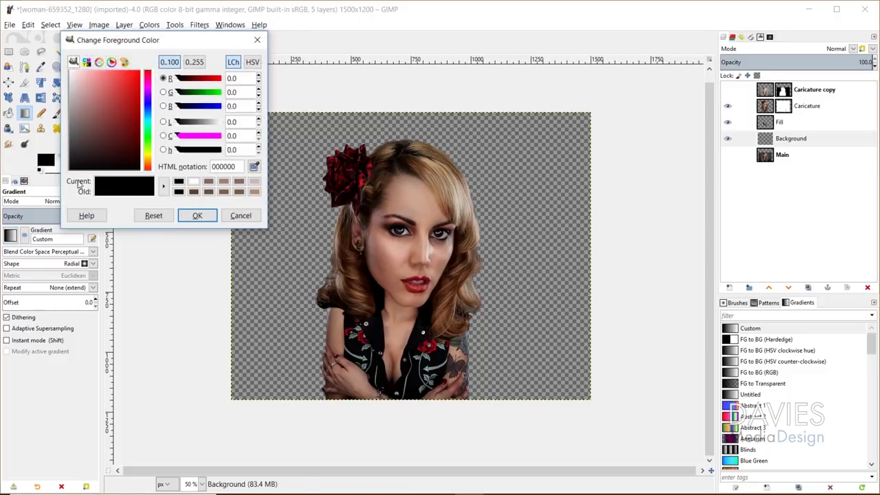
click(240, 215)
click(59, 170)
mouse_move(99, 156)
mouse_down()
mouse_move(66, 171)
mouse_move(67, 130)
mouse_move(64, 146)
mouse_up()
click(204, 219)
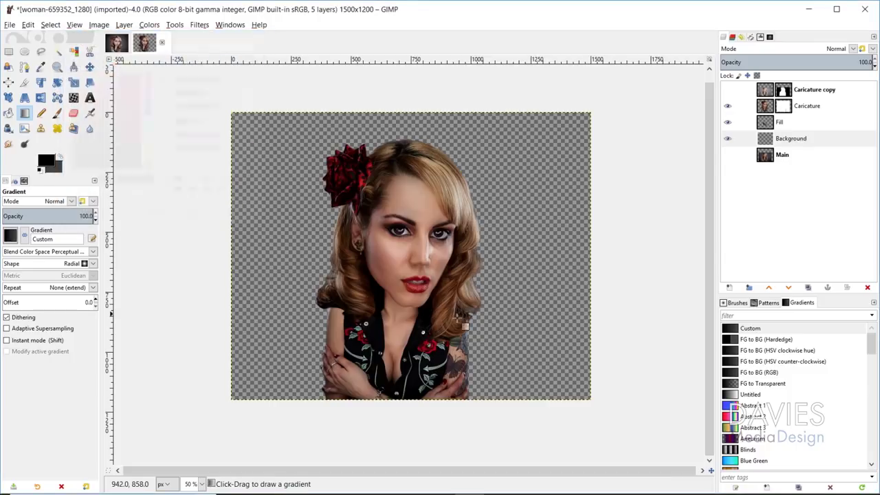
Draw a radial gradient from the mouth to the image's lower-right corner on the Background layer, reverse it, and move its center to about 758, 636
drag(418, 281, 590, 399)
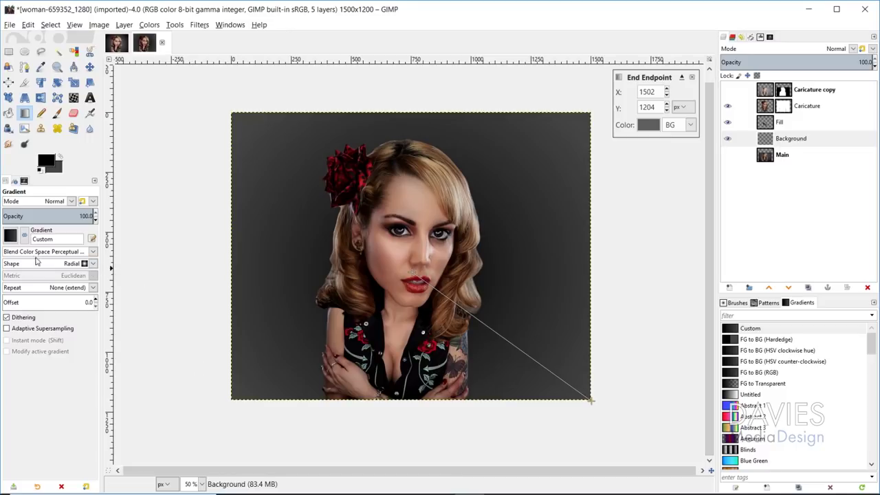
click(25, 238)
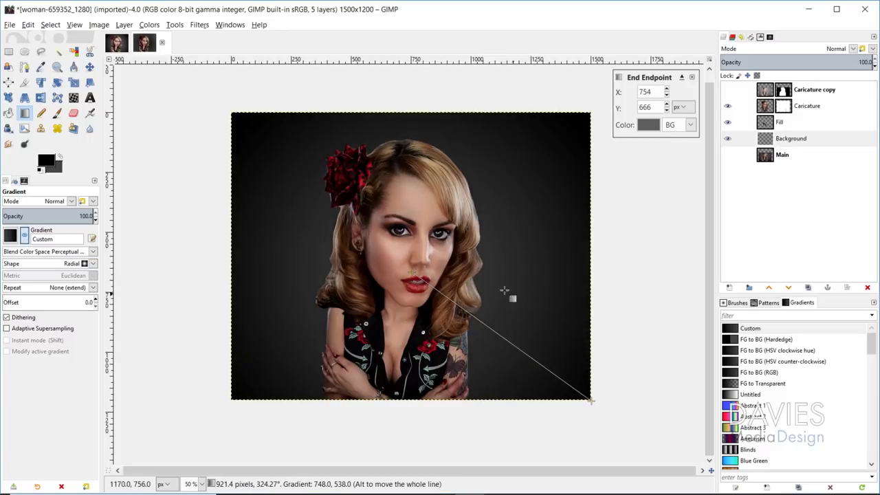
drag(414, 272, 413, 264)
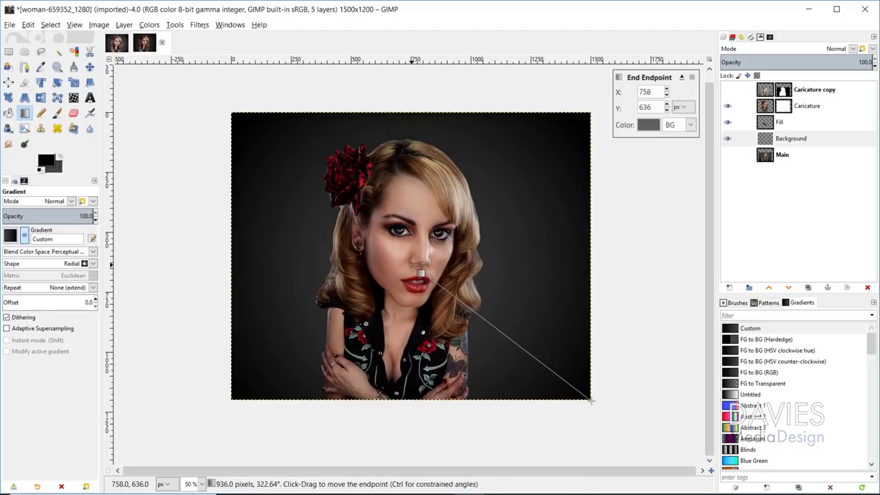
Move the gradient's midpoint to position 36.35, extend its endpoint slightly past the image's lower-right corner, and apply the gradient
drag(513, 342, 523, 349)
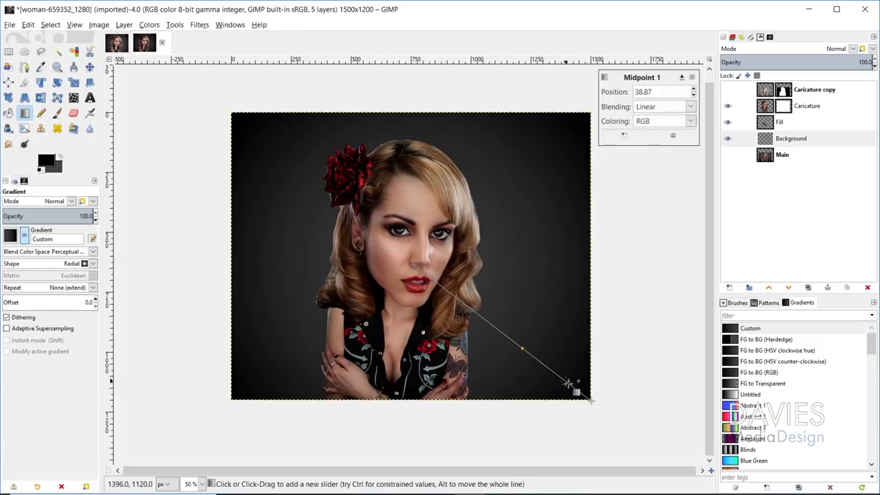
mouse_move(591, 400)
mouse_down()
mouse_move(609, 413)
mouse_move(597, 405)
mouse_up()
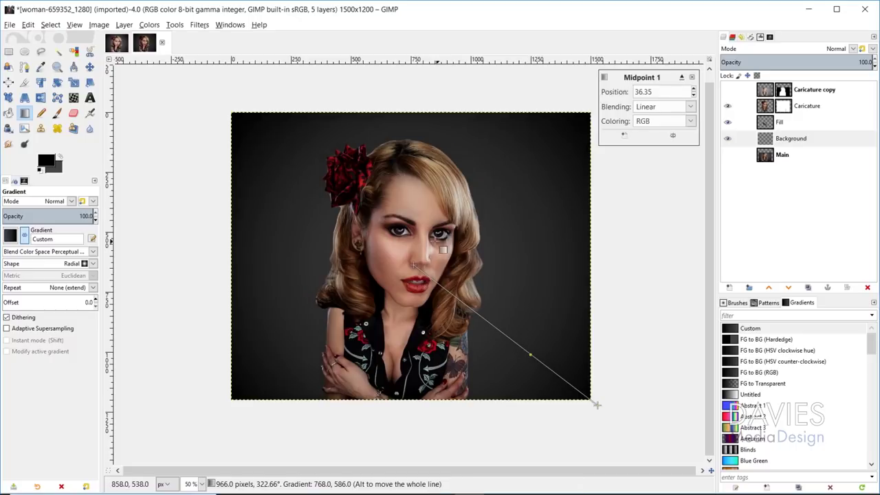
key(Return)
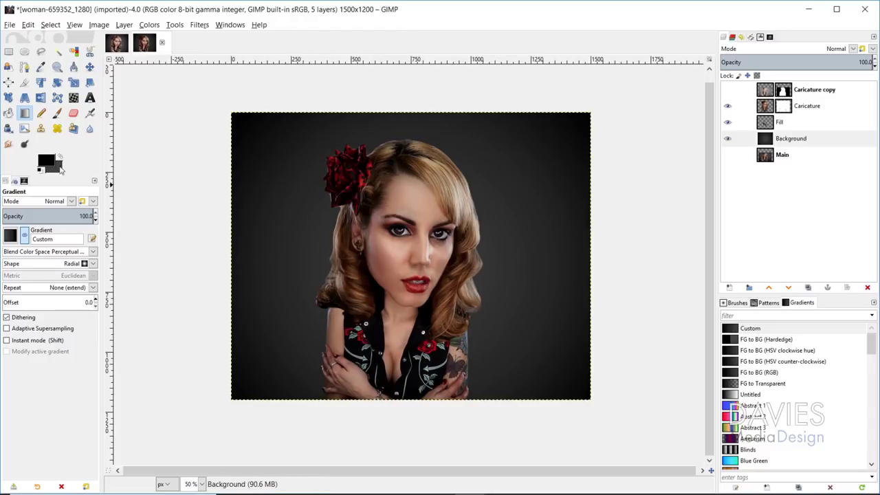
Switch to the Dodge/Burn tool with the Burn type and enlarge its brush to 111.90
click(25, 144)
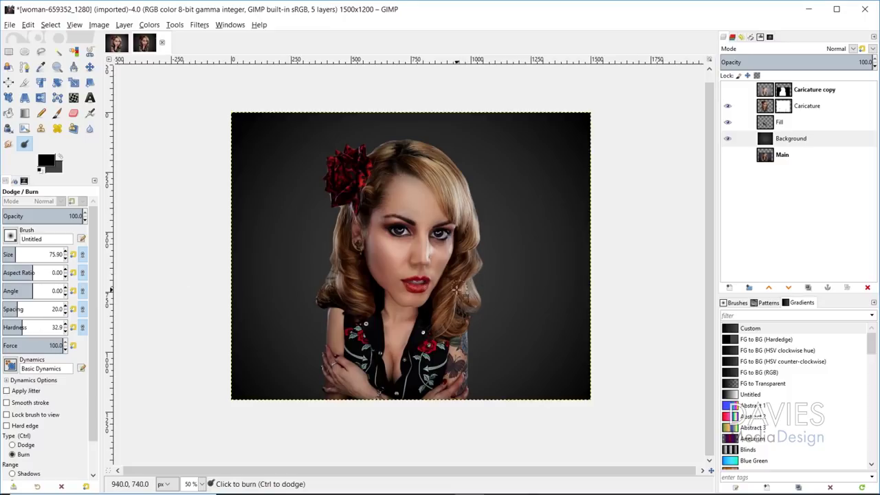
key(bracketright)
key(bracketright)
key(bracketright)
key(bracketright)
key(bracketright)
key(bracketright)
key(bracketright)
key(bracketright)
key(bracketright)
key(bracketright)
key(bracketright)
key(bracketright)
key(bracketright)
key(bracketright)
key(bracketright)
key(bracketright)
key(bracketright)
key(bracketright)
key(bracketright)
key(bracketright)
key(bracketright)
key(bracketright)
key(bracketright)
key(bracketright)
key(bracketright)
key(bracketright)
key(bracketright)
key(bracketright)
key(bracketright)
key(bracketright)
key(bracketright)
key(bracketright)
key(bracketright)
key(bracketright)
key(bracketright)
key(bracketright)
key(bracketright)
key(bracketright)
key(bracketright)
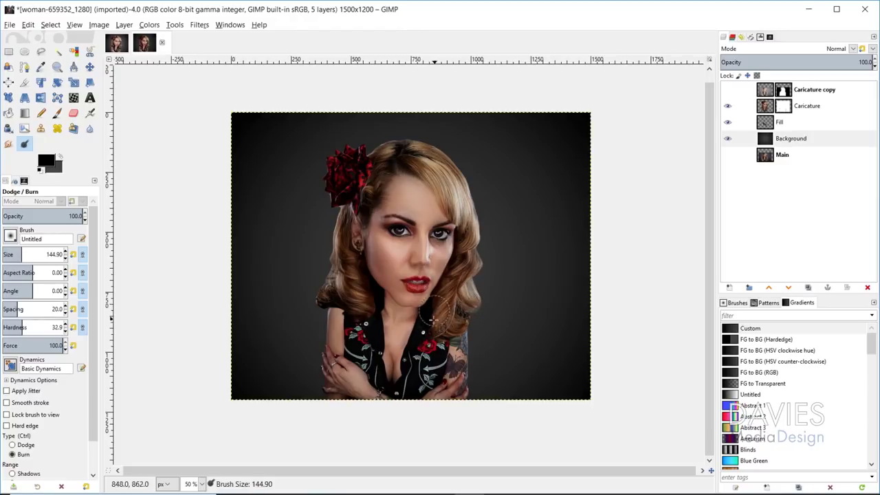
key(bracketleft)
key(bracketleft)
key(bracketleft)
key(bracketleft)
key(bracketleft)
key(bracketleft)
key(bracketleft)
key(bracketleft)
key(bracketleft)
key(bracketleft)
key(bracketleft)
key(bracketleft)
key(bracketleft)
key(bracketleft)
key(bracketleft)
key(bracketleft)
key(bracketleft)
key(bracketleft)
key(bracketleft)
key(bracketleft)
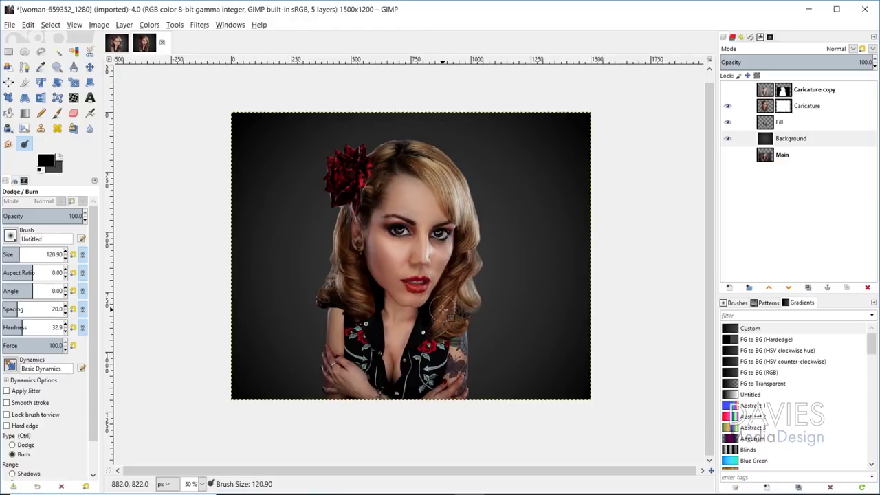
drag(433, 316, 455, 347)
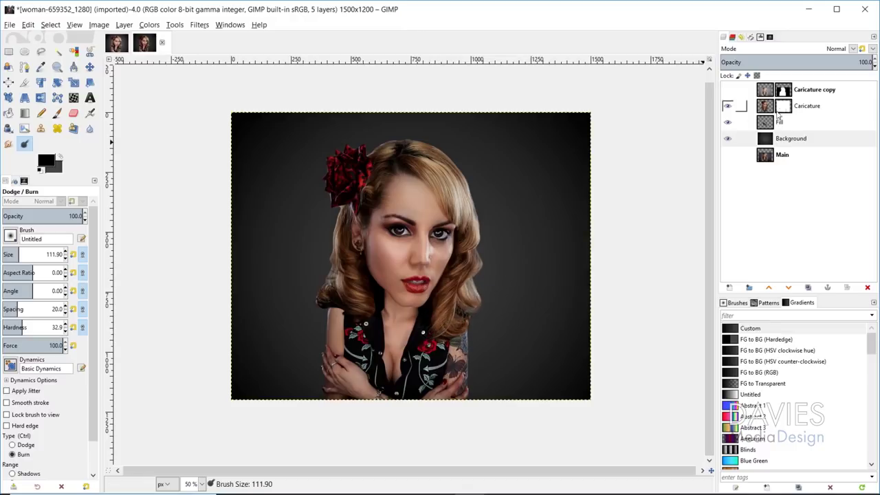
Burn the curls and lower ends of the hair on both sides of the face on the Caricature layer
click(770, 110)
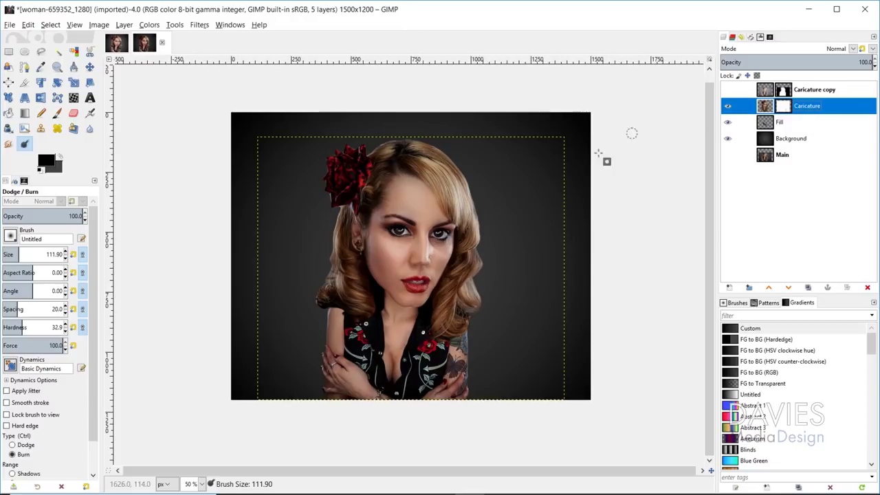
mouse_move(433, 326)
mouse_down()
mouse_move(434, 336)
mouse_move(460, 340)
mouse_move(469, 327)
mouse_move(459, 346)
mouse_move(474, 317)
mouse_move(481, 294)
mouse_move(464, 258)
mouse_up()
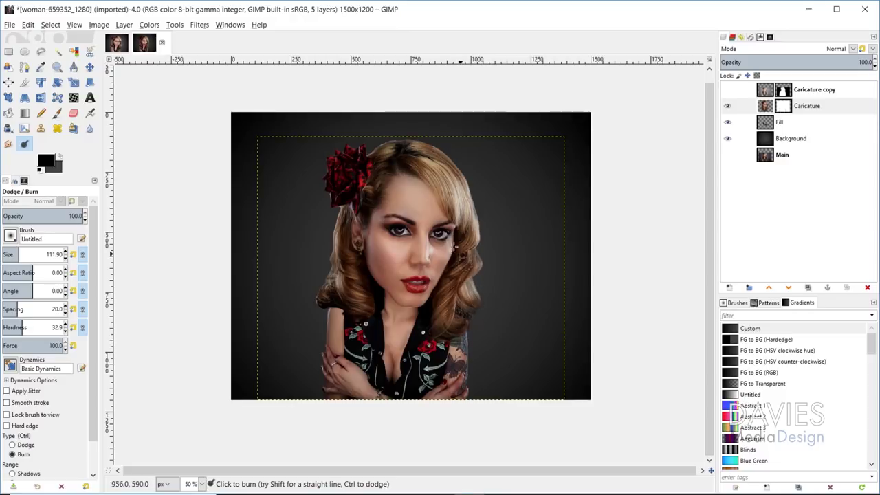
mouse_move(484, 334)
mouse_down()
mouse_move(484, 309)
mouse_move(487, 332)
mouse_up()
mouse_move(332, 278)
mouse_down()
mouse_move(324, 294)
mouse_move(317, 287)
mouse_move(324, 303)
mouse_move(365, 314)
mouse_move(354, 302)
mouse_move(367, 298)
mouse_move(359, 278)
mouse_move(358, 316)
mouse_move(351, 312)
mouse_move(372, 301)
mouse_up()
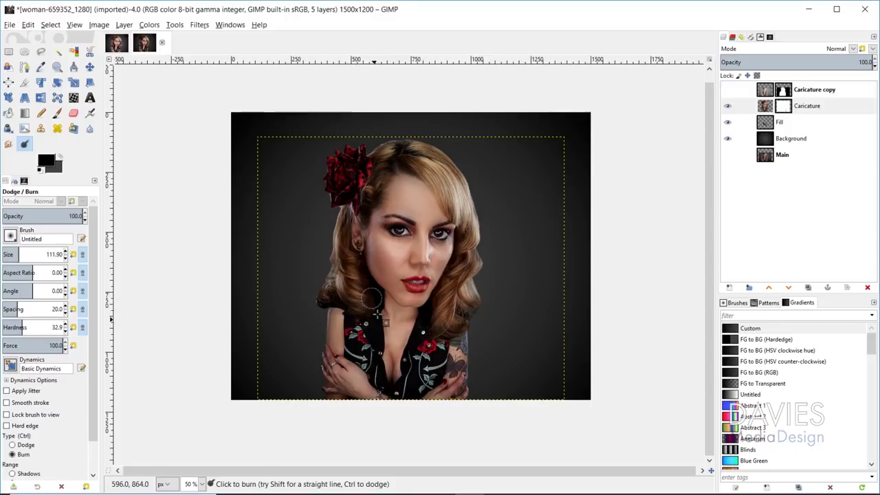
mouse_move(439, 293)
mouse_down()
mouse_move(432, 319)
mouse_move(463, 330)
mouse_up()
drag(353, 302, 337, 313)
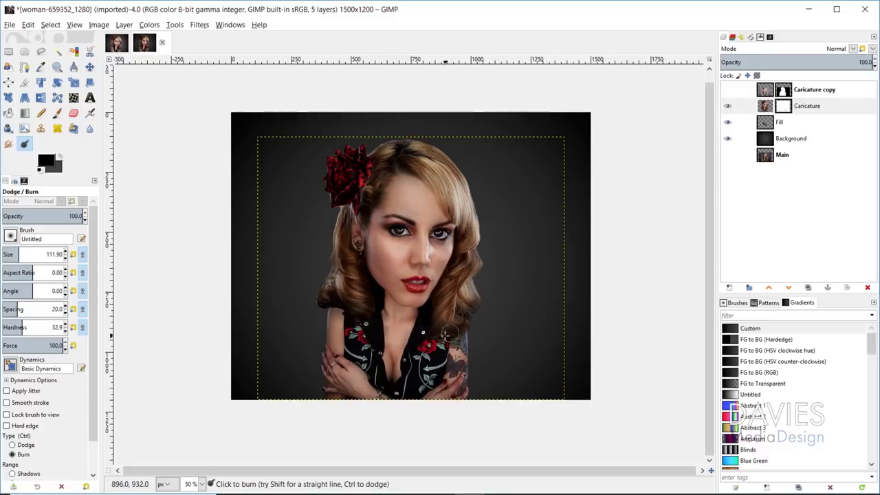
Select the Background layer
click(769, 140)
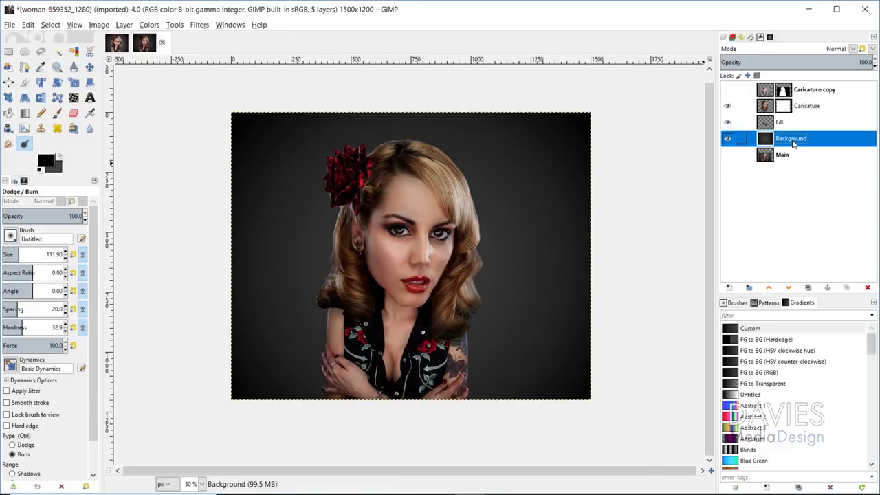